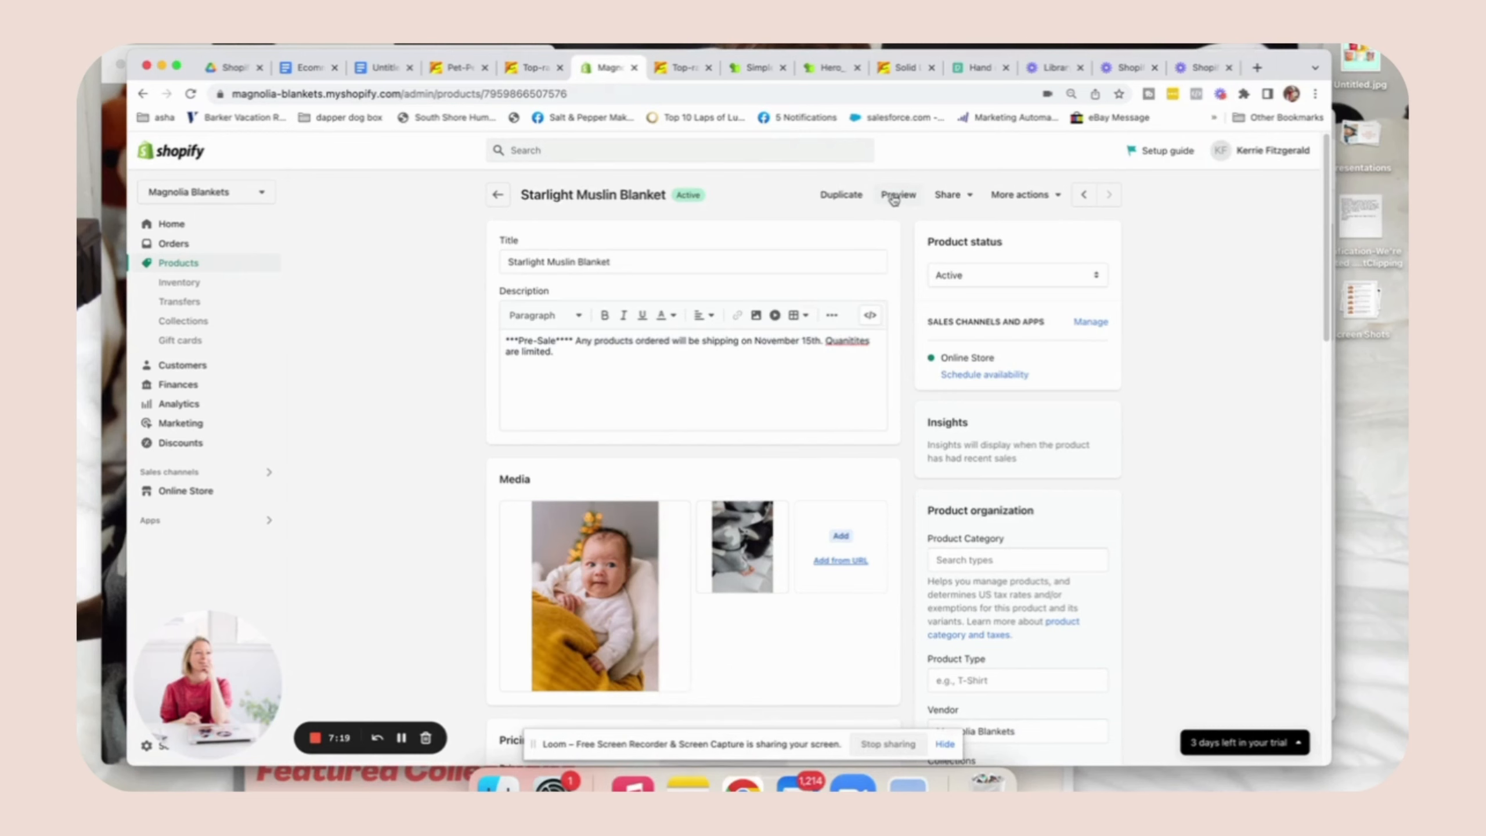
# Preview the Starlight Muslin Blanket's storefront page, look through it down to the footer, and close the preview
pyautogui.click(895, 195)
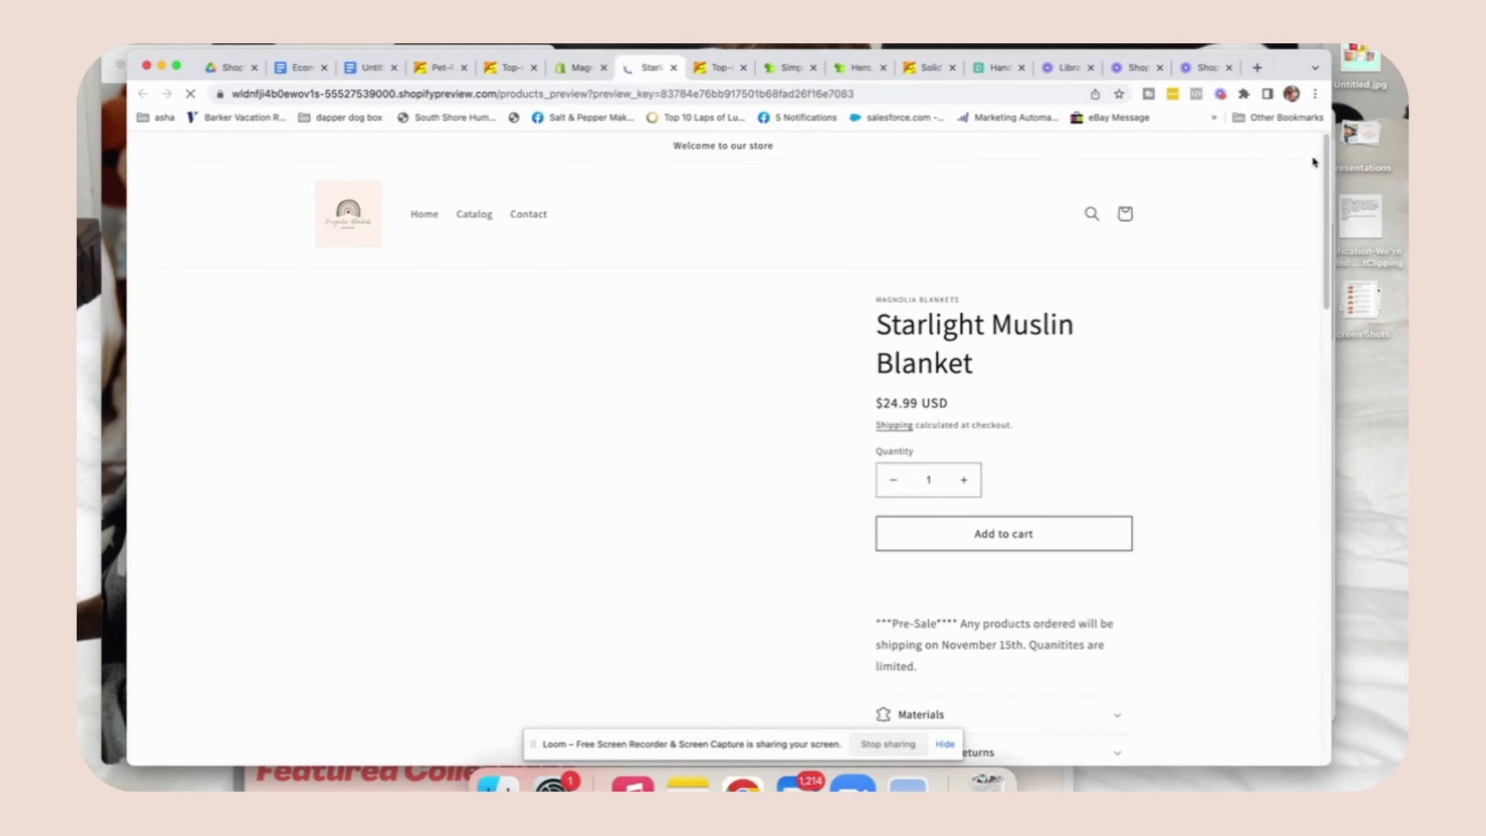
pyautogui.moveTo(1327, 154); pyautogui.dragTo(1344, 610)
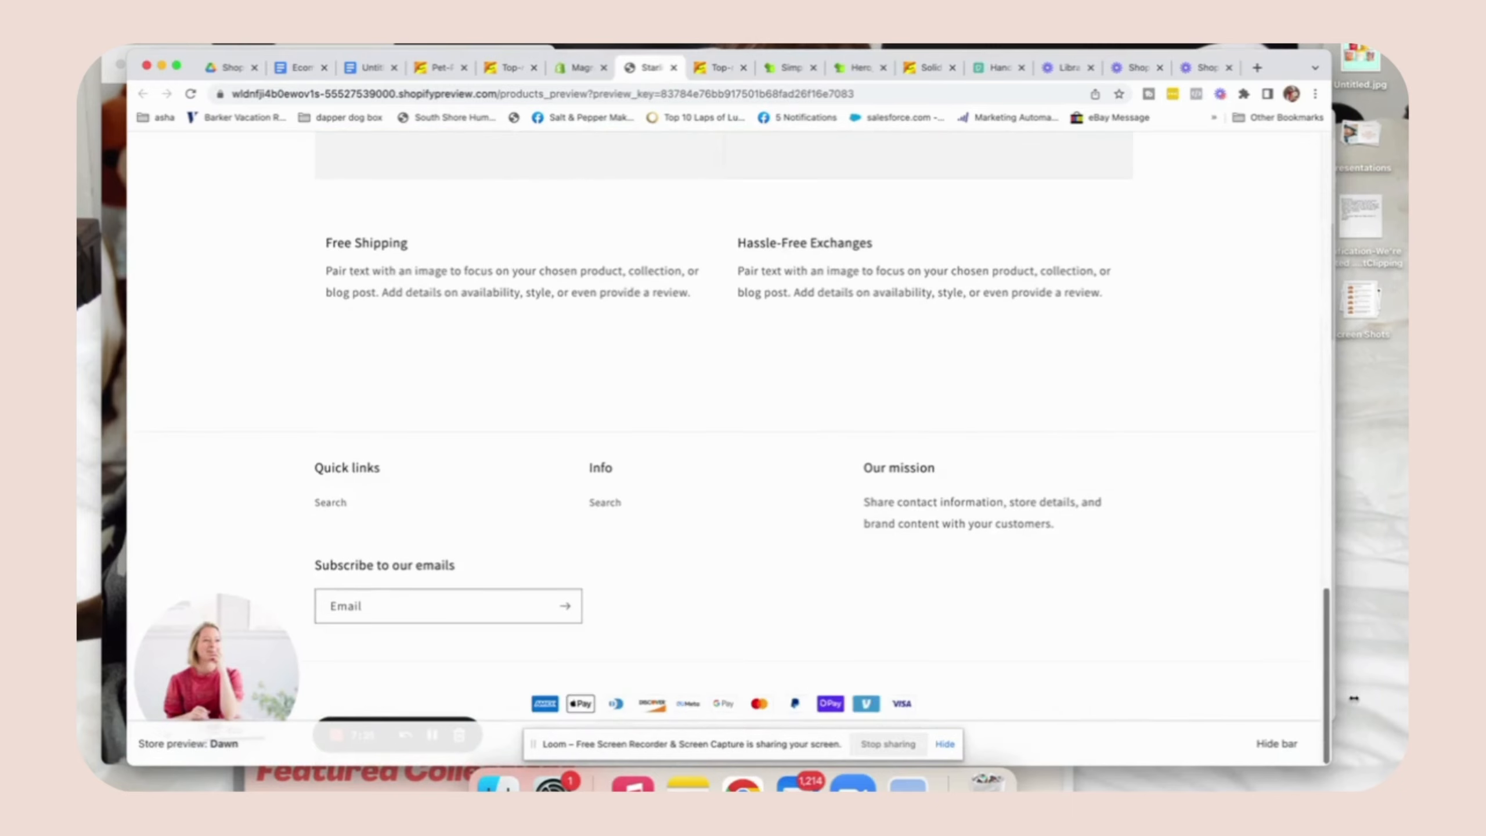
pyautogui.moveTo(1353, 698); pyautogui.dragTo(1290, 78)
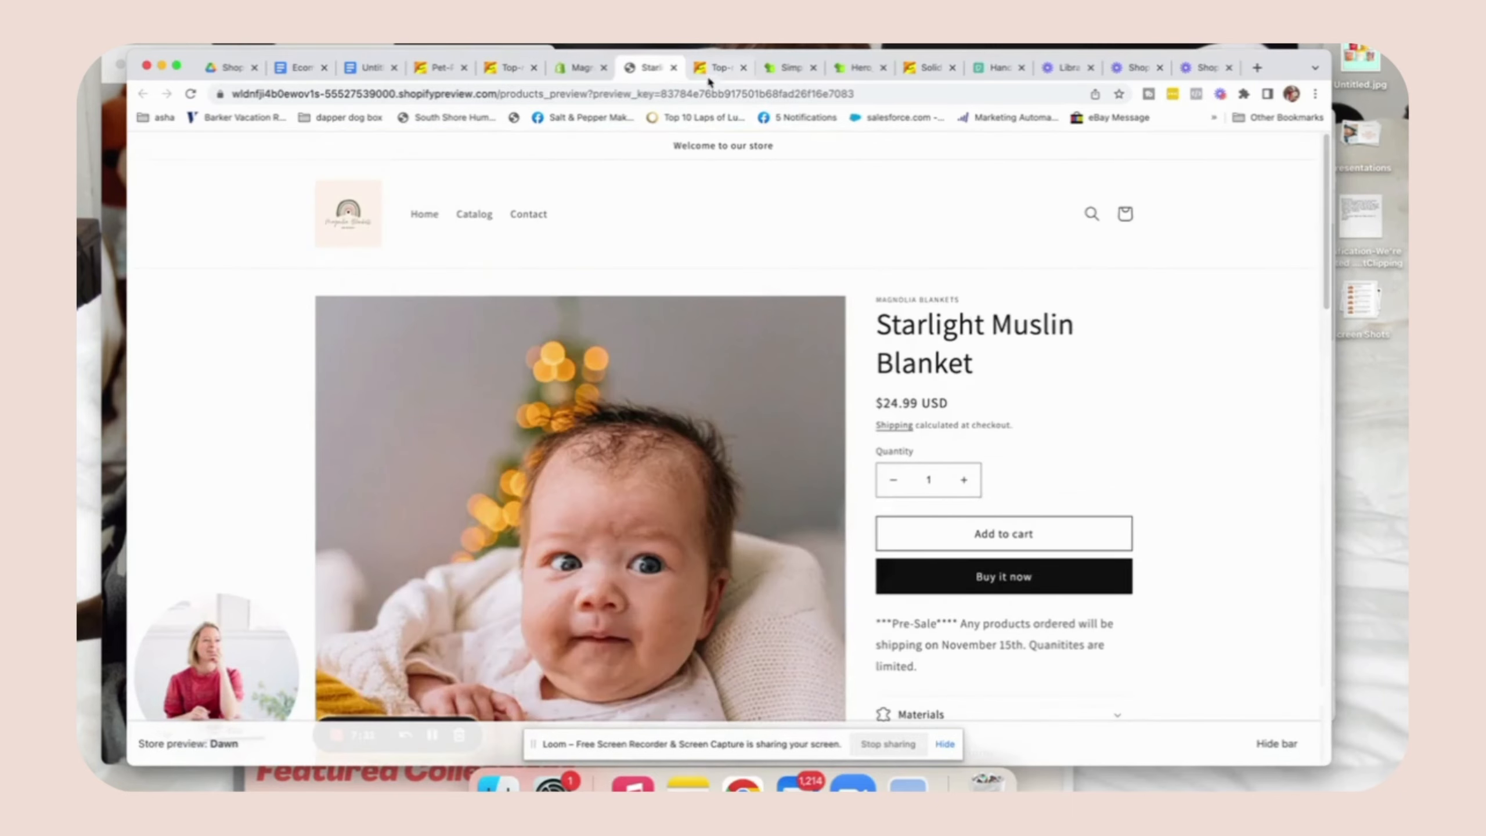
pyautogui.click(674, 69)
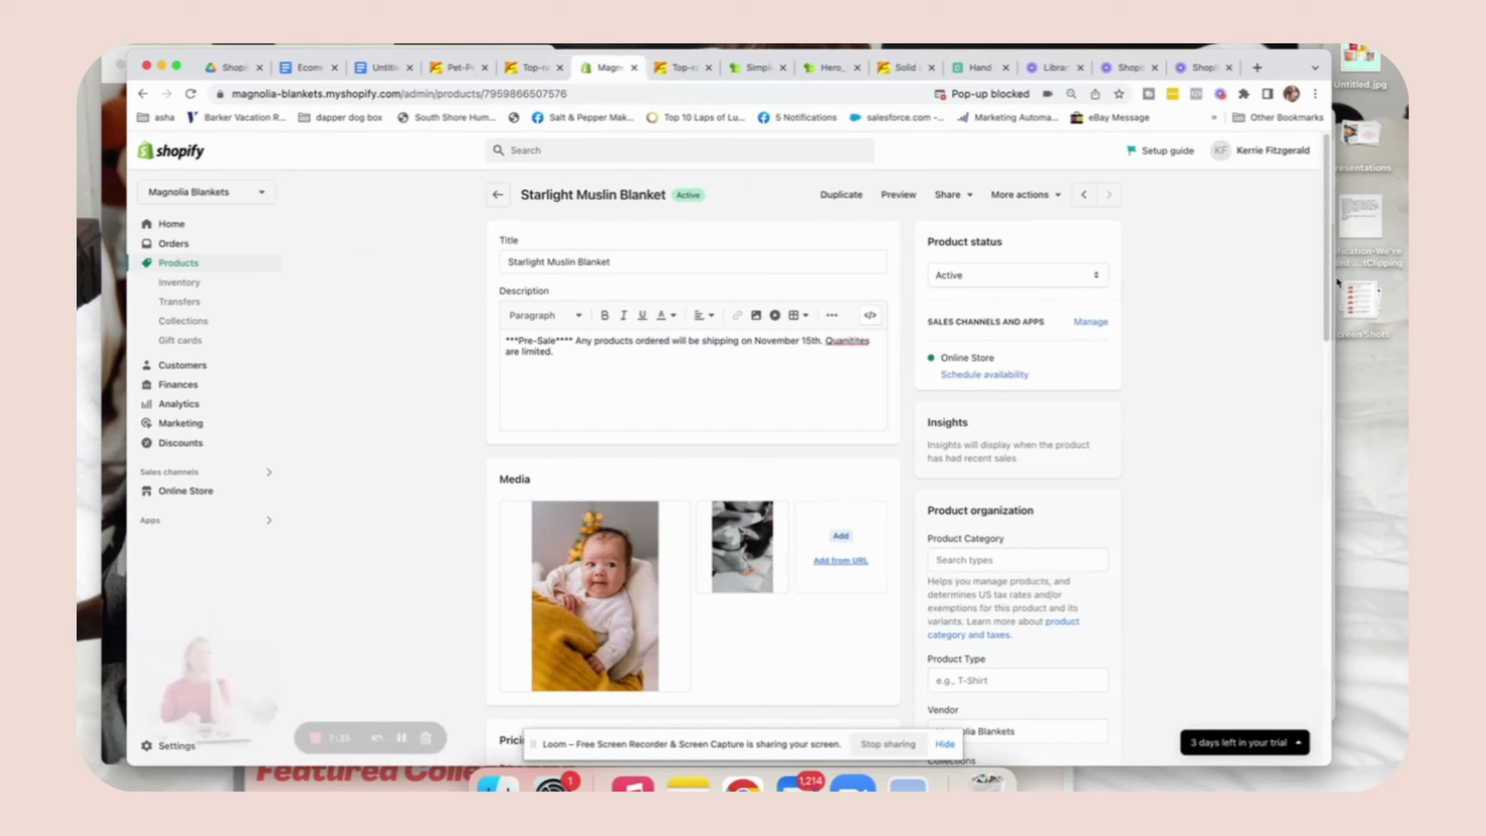
# Review the Starlight Muslin Blanket's pricing, inventory, shipping, options and search engine listing settings
pyautogui.scroll(-5, 1336, 336)
pyautogui.scroll(-15, 1336, 336)
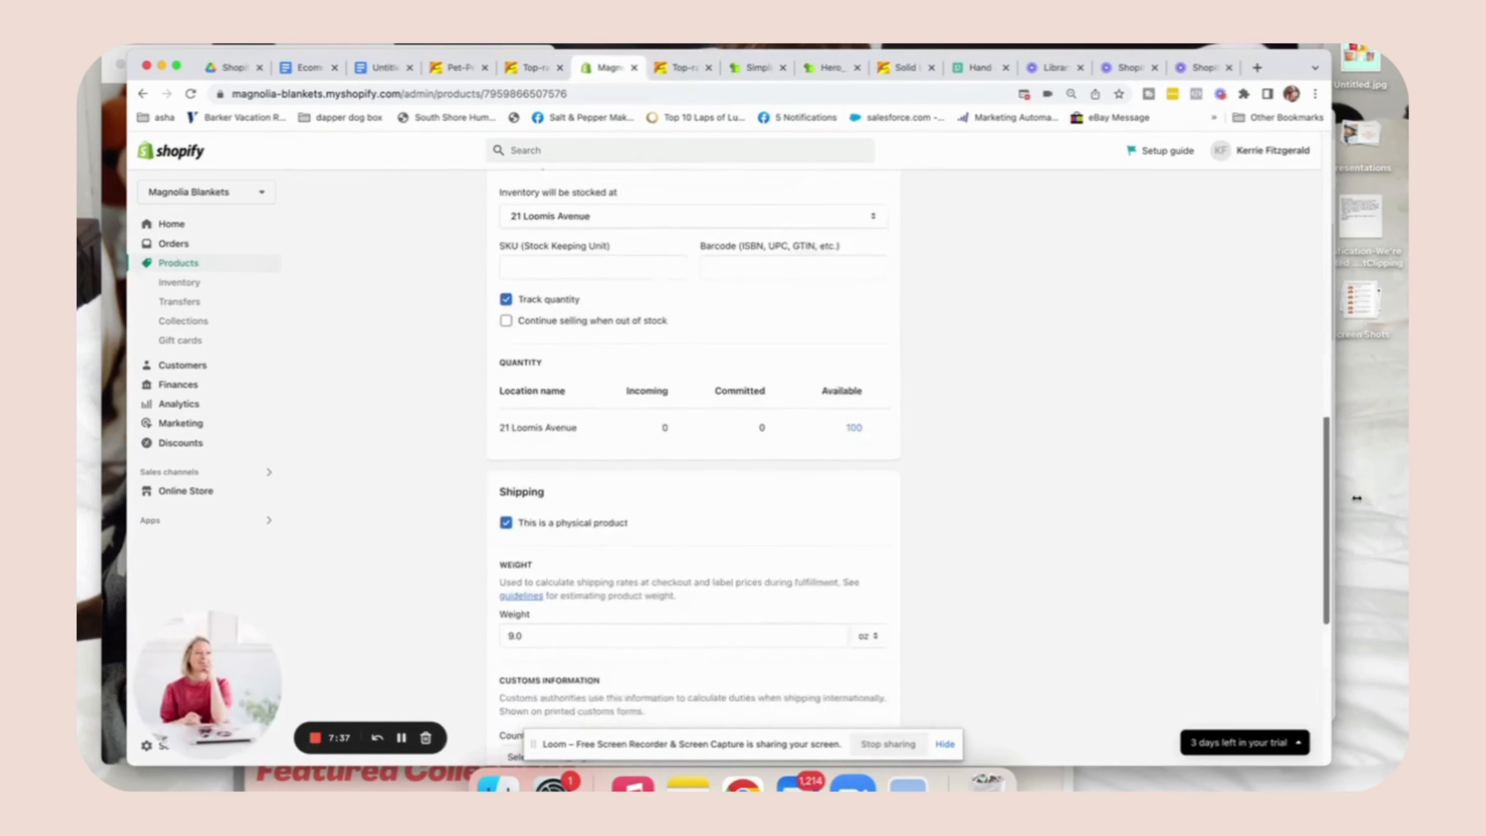
pyautogui.scroll(-2, 1374, 620)
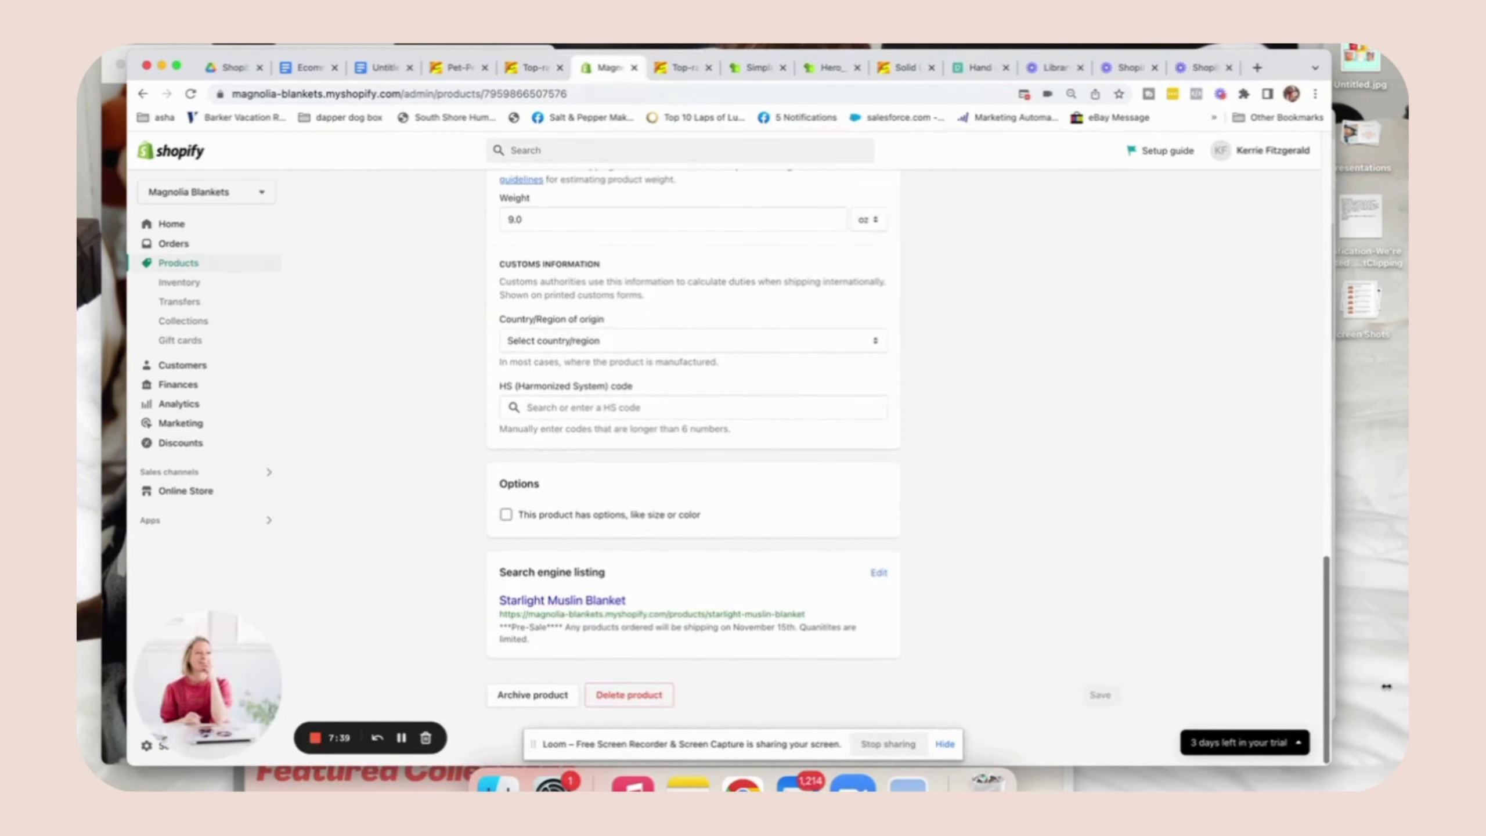
pyautogui.moveTo(1384, 670); pyautogui.dragTo(1346, 320)
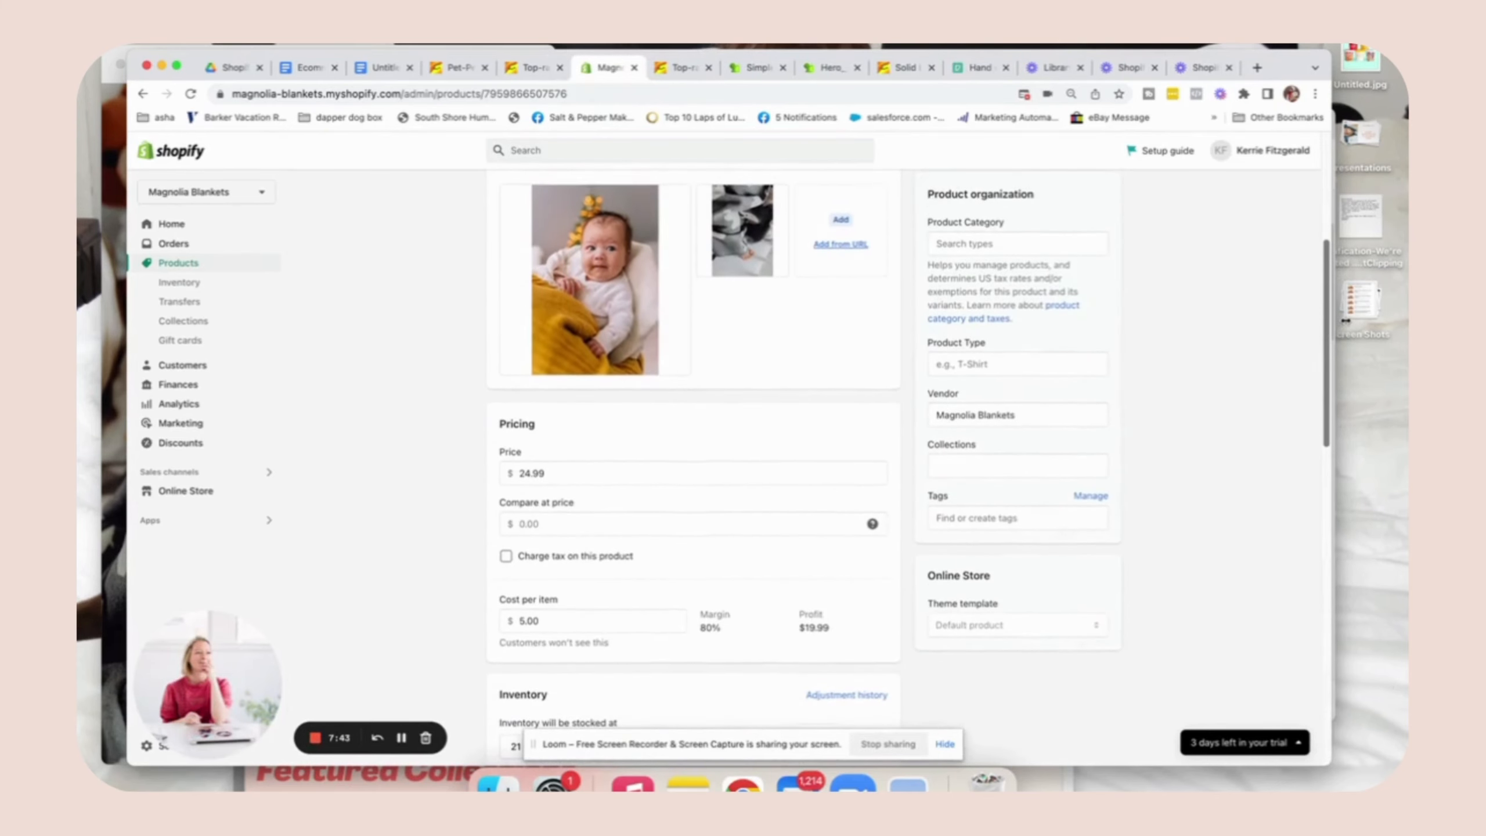
pyautogui.click(404, 737)
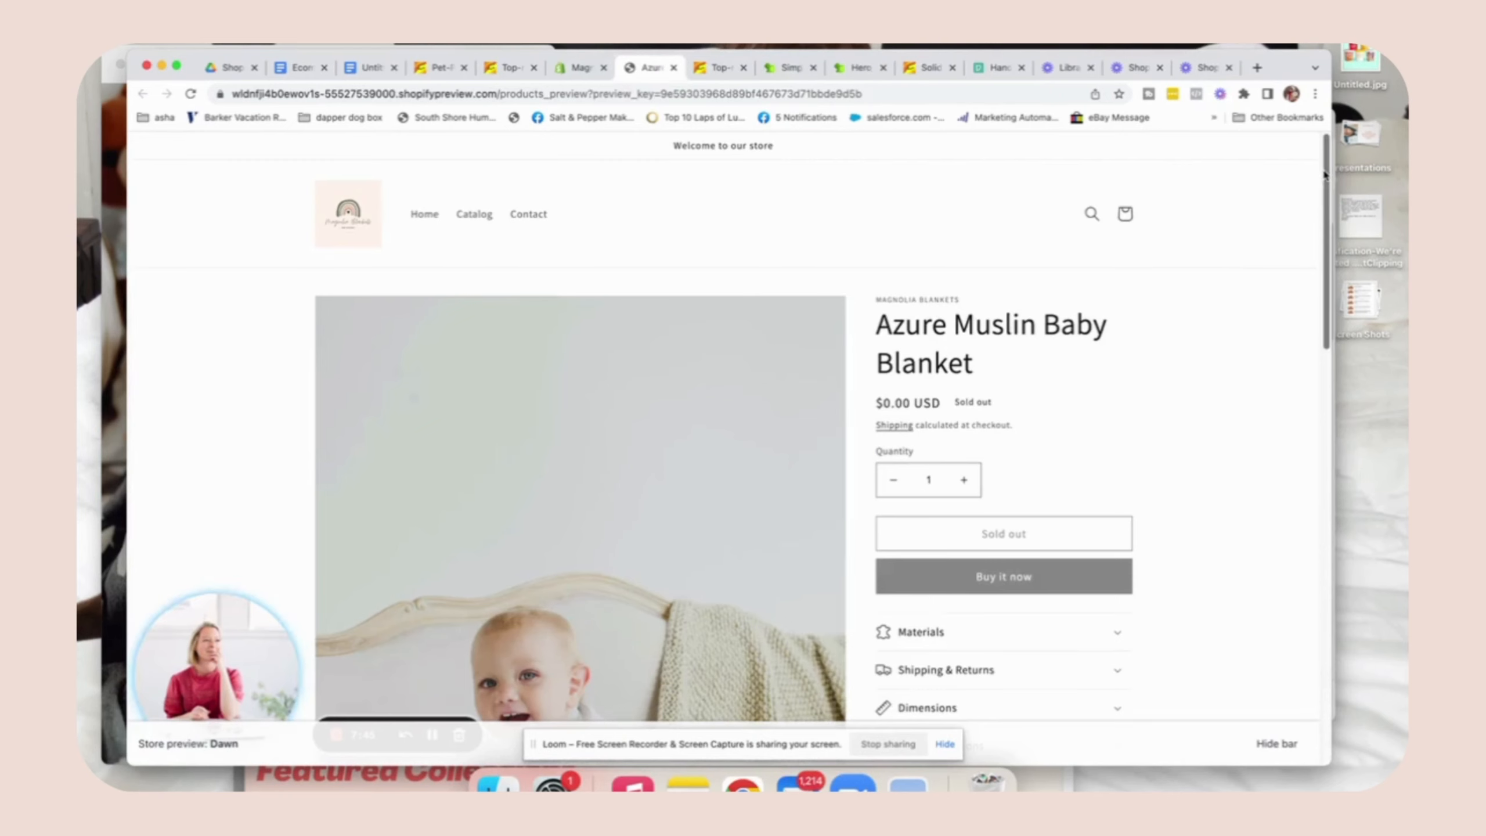
# Examine the Azure Muslin Baby Blanket's storefront preview from the product details down to the shipping and exchanges columns
pyautogui.moveTo(1327, 142)
pyautogui.mouseDown()
pyautogui.moveTo(1353, 644)
pyautogui.moveTo(1336, 168)
pyautogui.mouseUp()
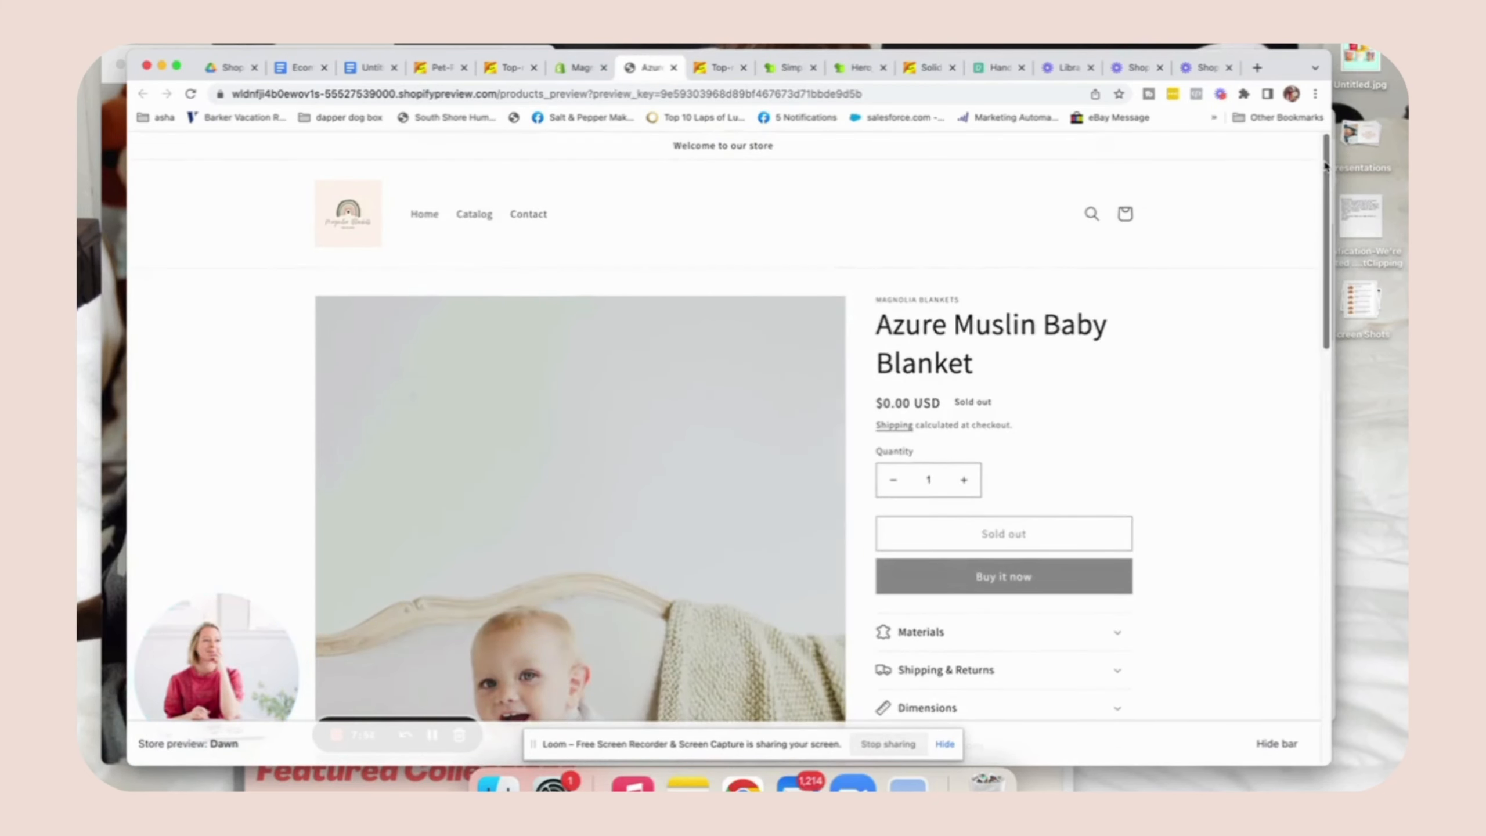
pyautogui.moveTo(1325, 167); pyautogui.dragTo(1333, 370)
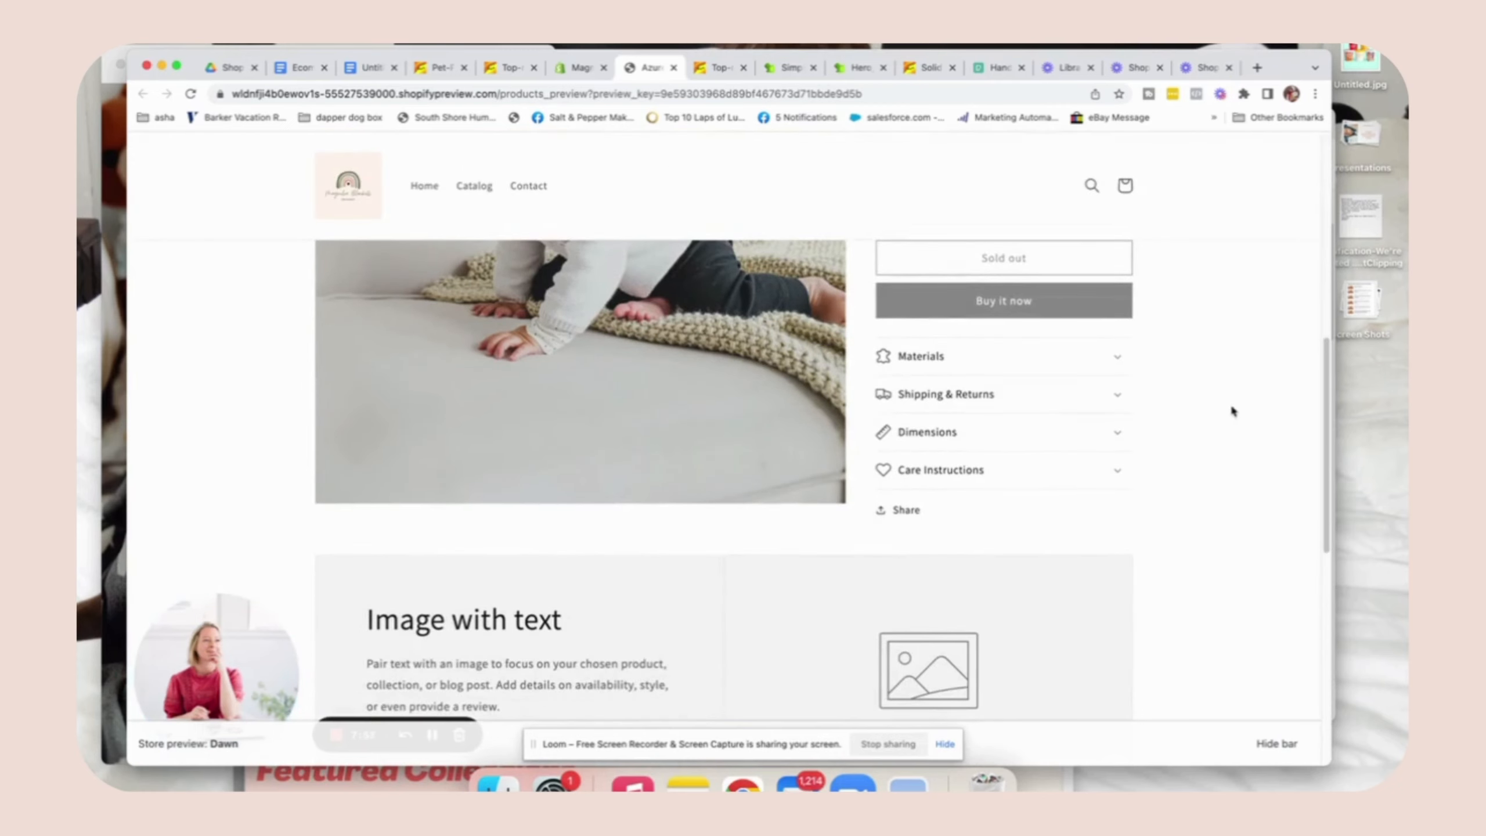
pyautogui.moveTo(1326, 366); pyautogui.dragTo(1336, 456)
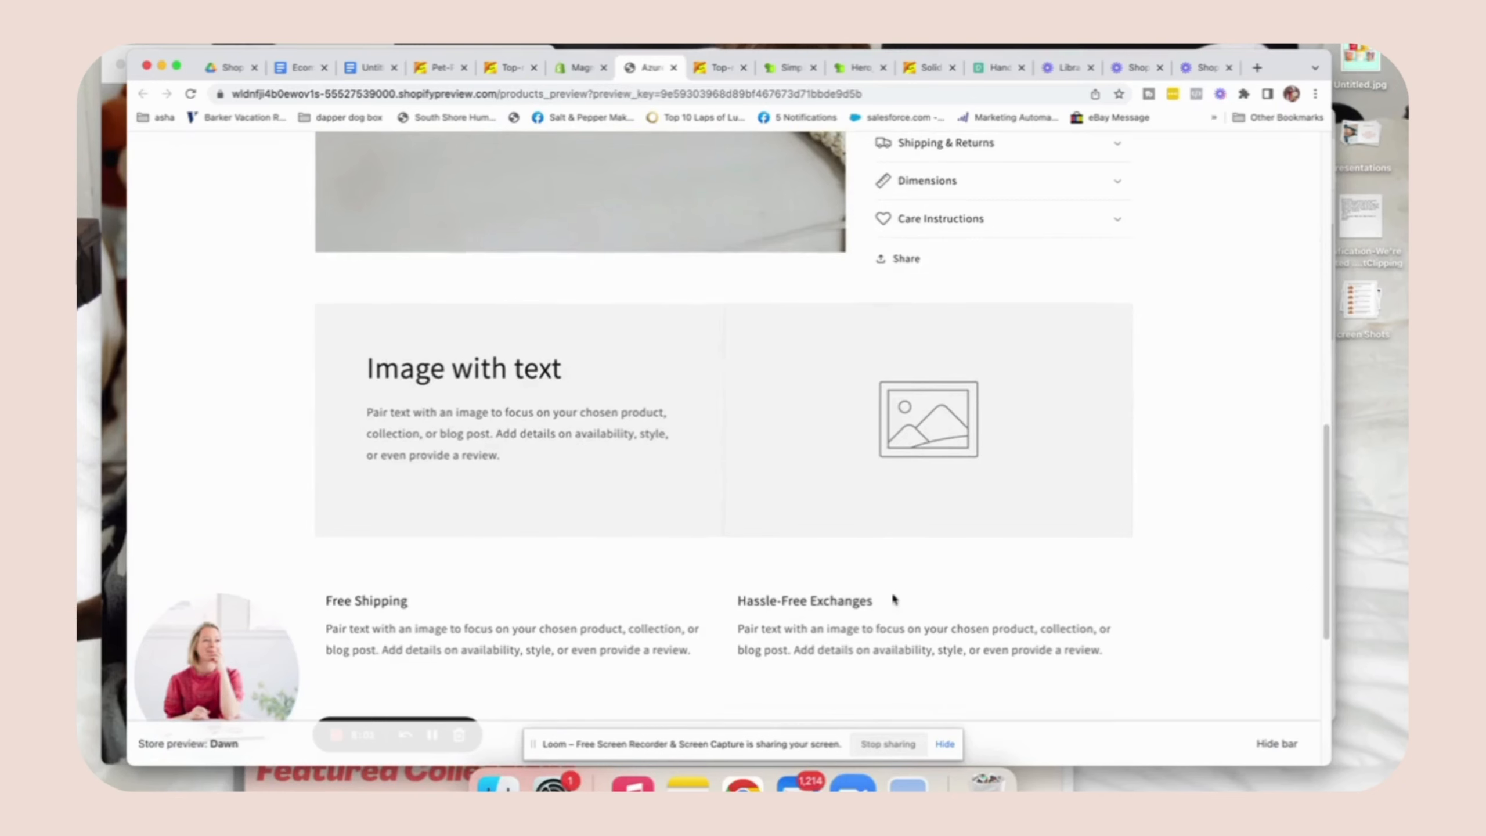
# Return to the Shopify admin and view the Azure Muslin Baby Blanket's product details
pyautogui.click(562, 76)
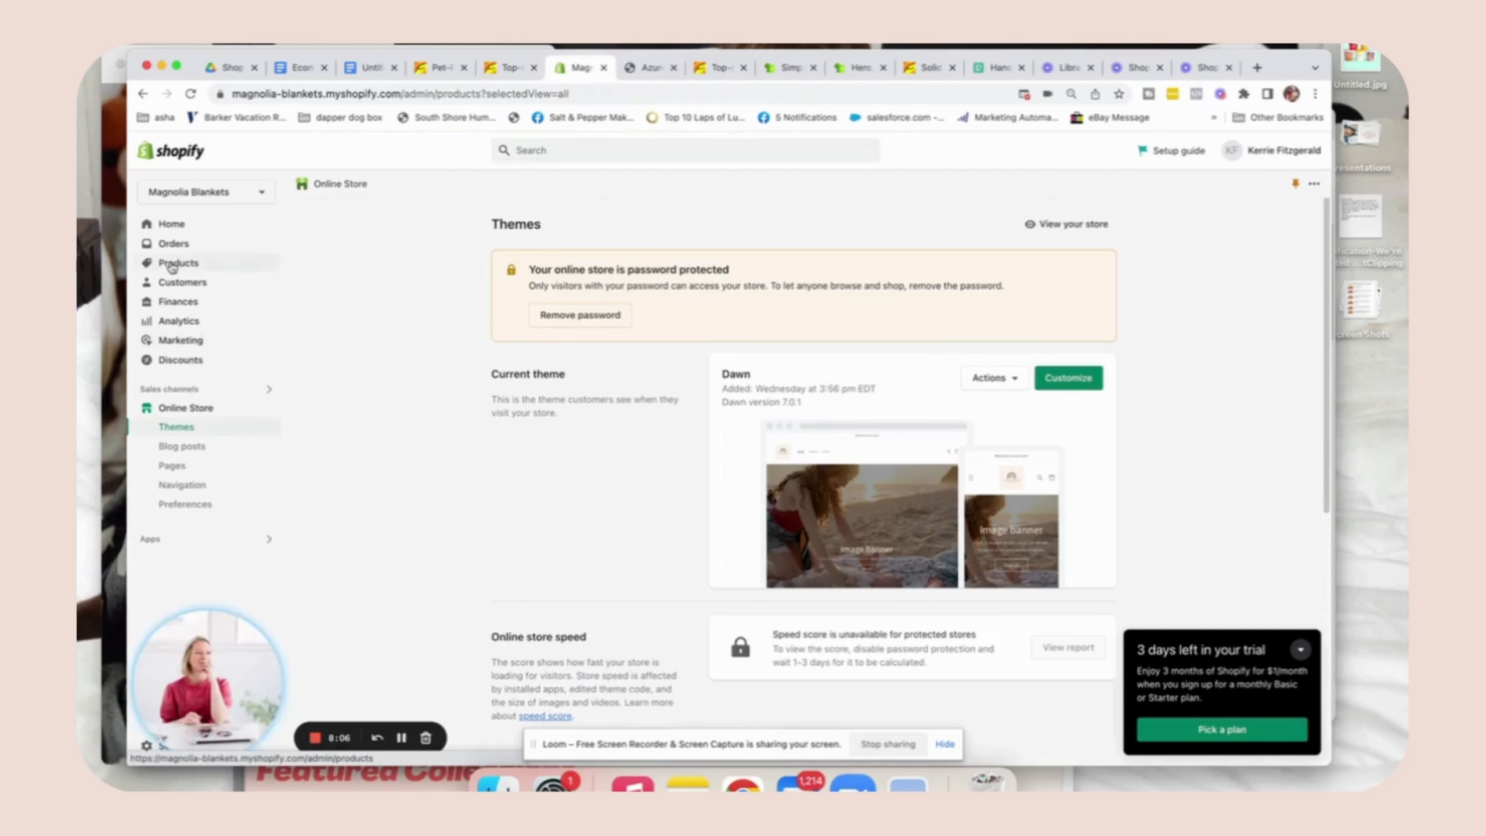
pyautogui.click(175, 263)
pyautogui.click(462, 338)
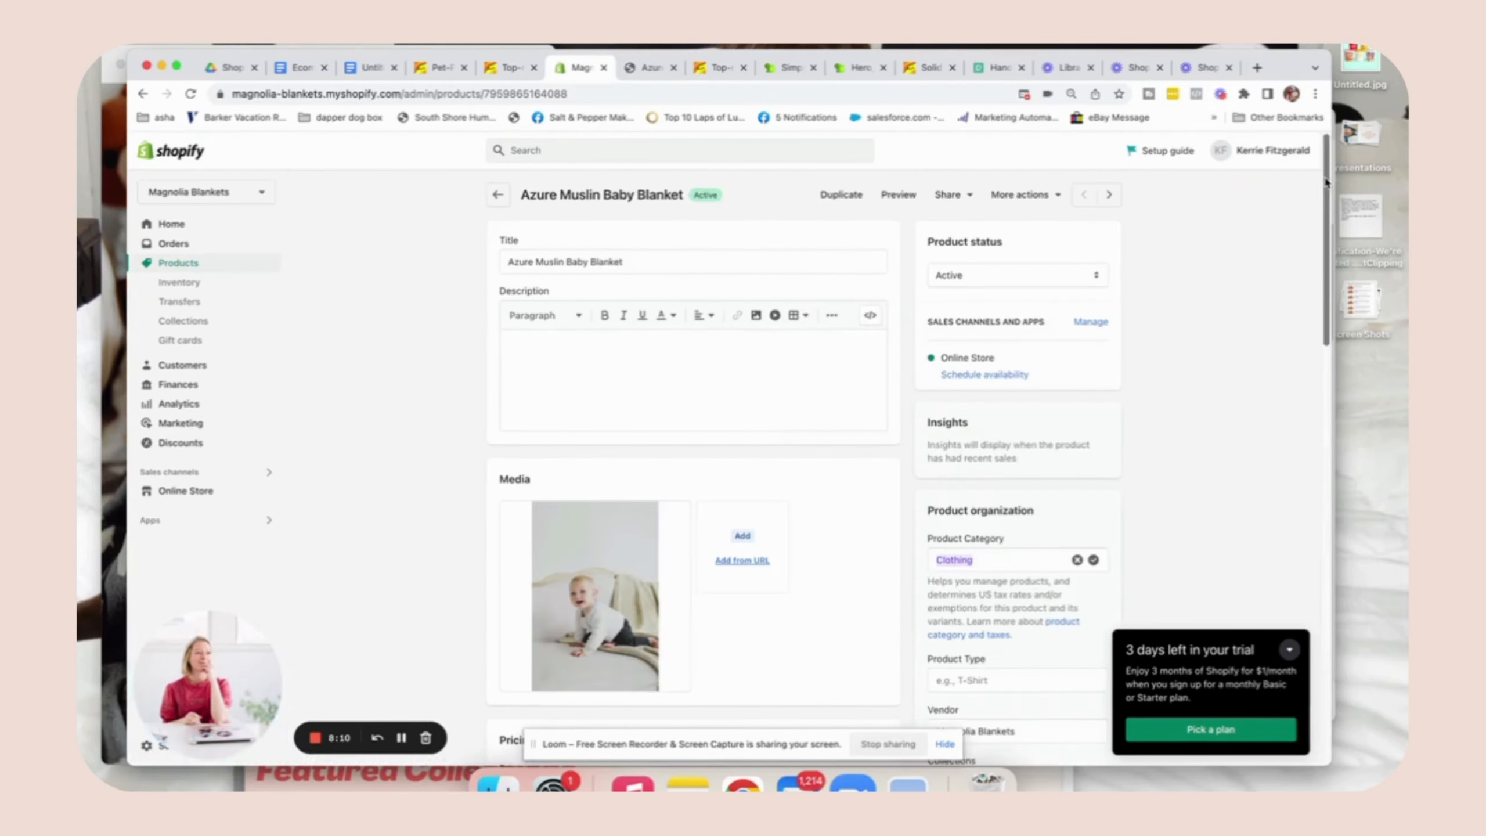
pyautogui.moveTo(1325, 183); pyautogui.dragTo(1336, 146)
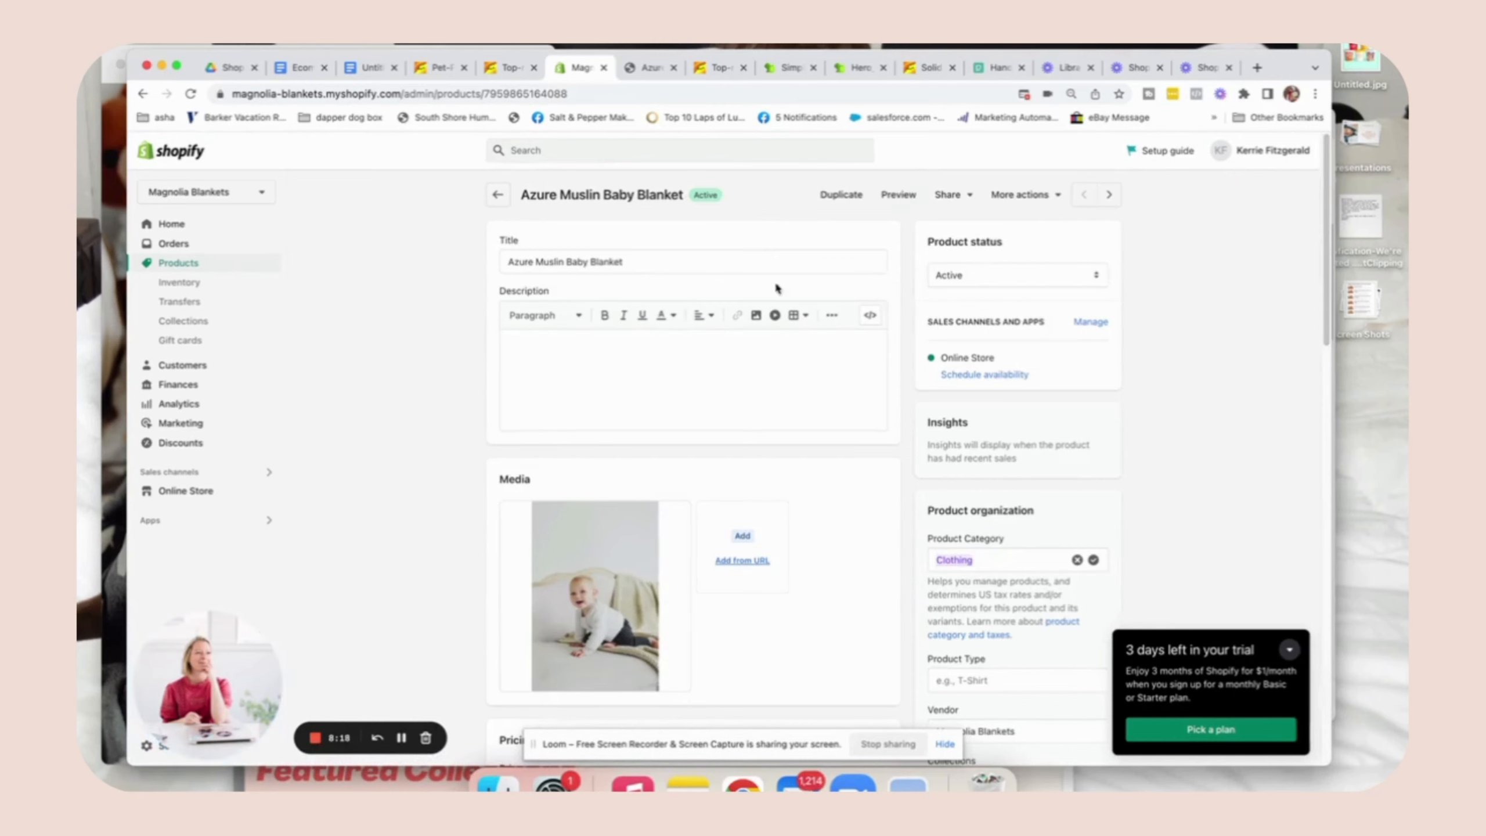
# Look over the online store's Themes page and theme library, and check the Azure Muslin Baby Blanket's storefront preview again
pyautogui.click(185, 494)
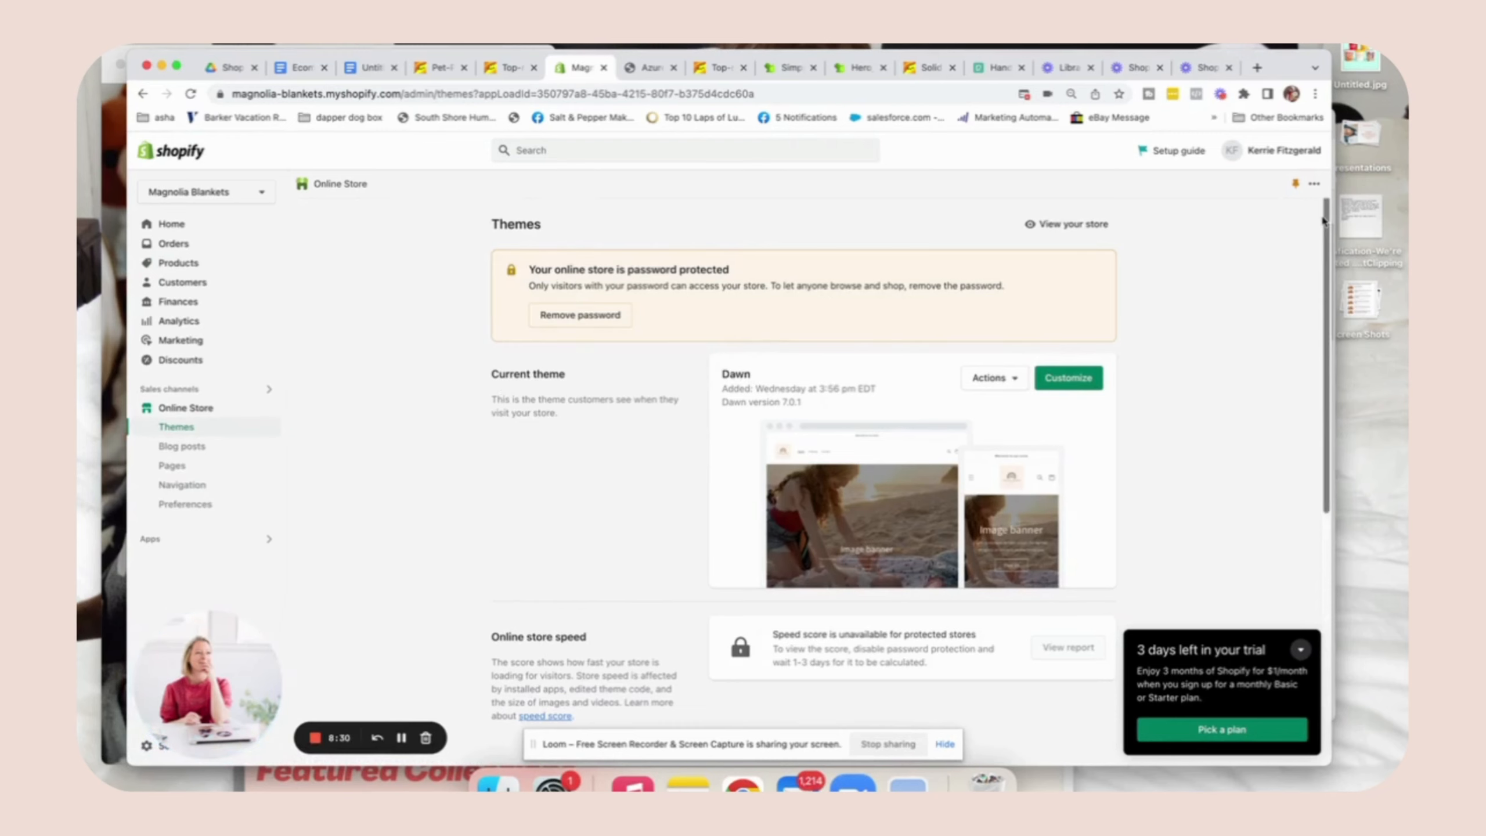
pyautogui.scroll(-1, 1326, 228)
pyautogui.scroll(-5, 1326, 228)
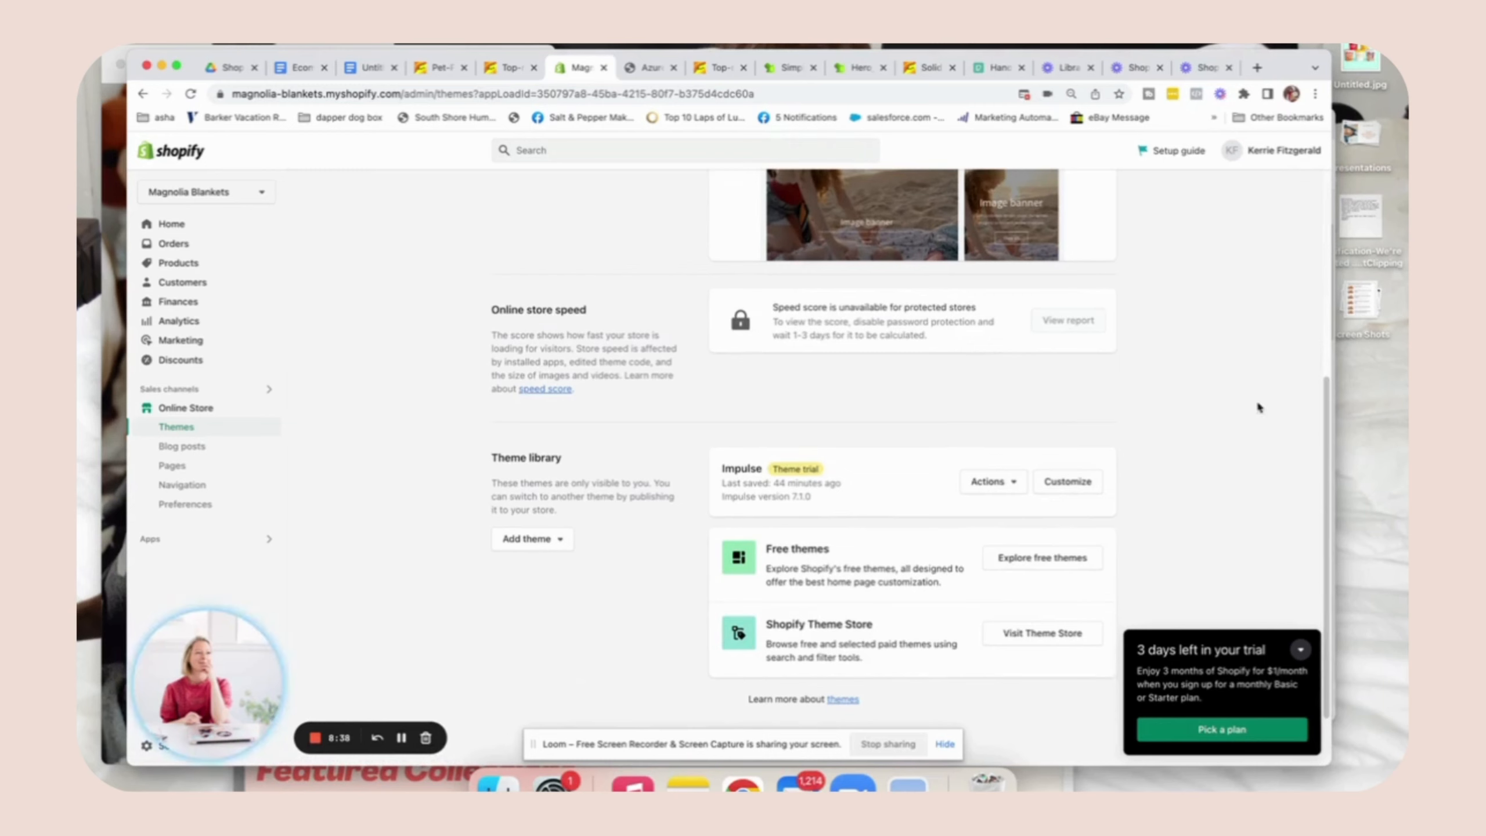
pyautogui.click(643, 68)
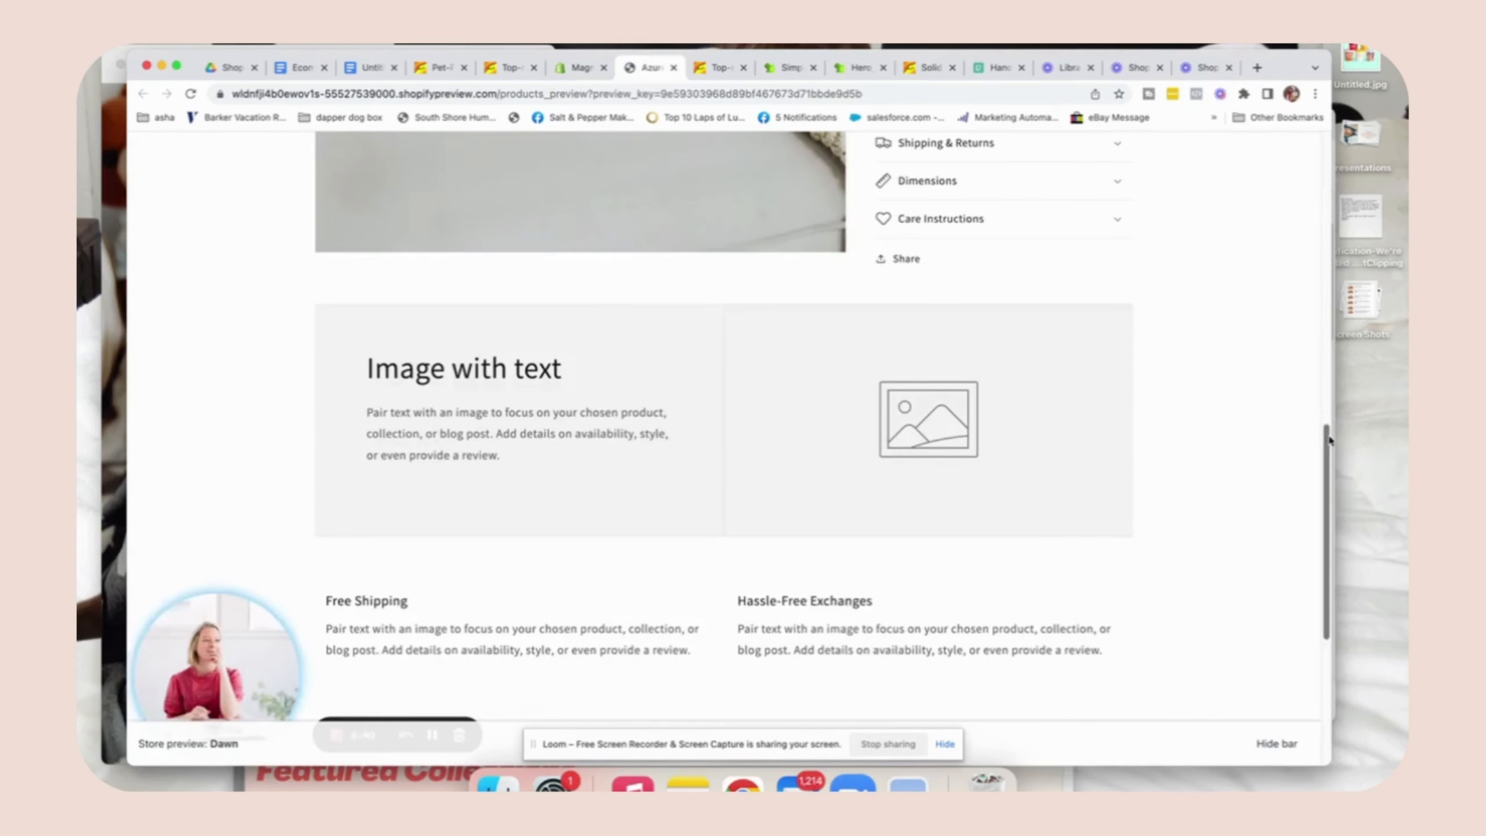
pyautogui.moveTo(1328, 434); pyautogui.dragTo(1280, 231)
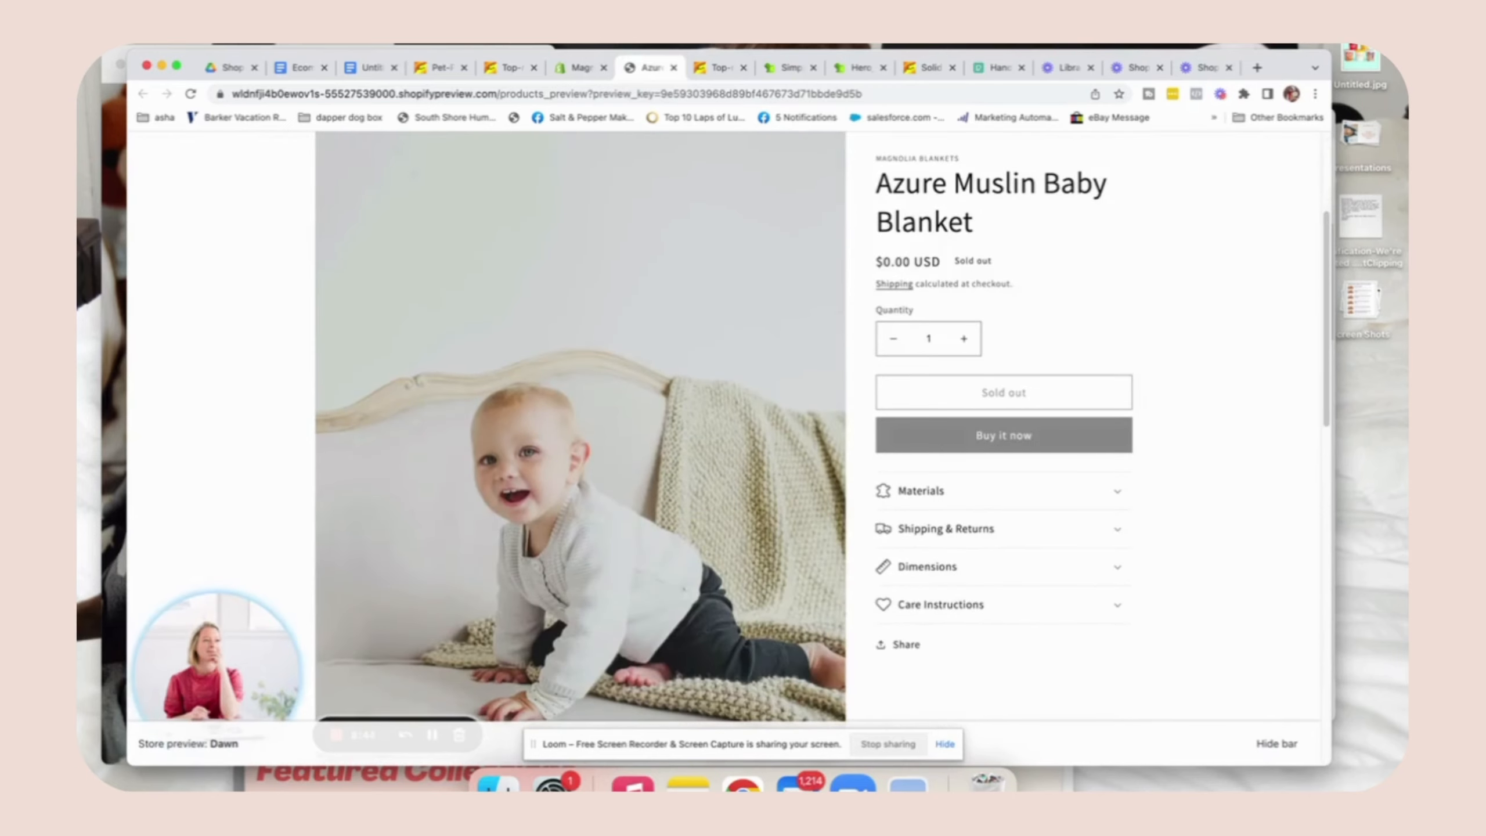
# Open the current Dawn theme for customization and switch to the Default product template
pyautogui.click(580, 67)
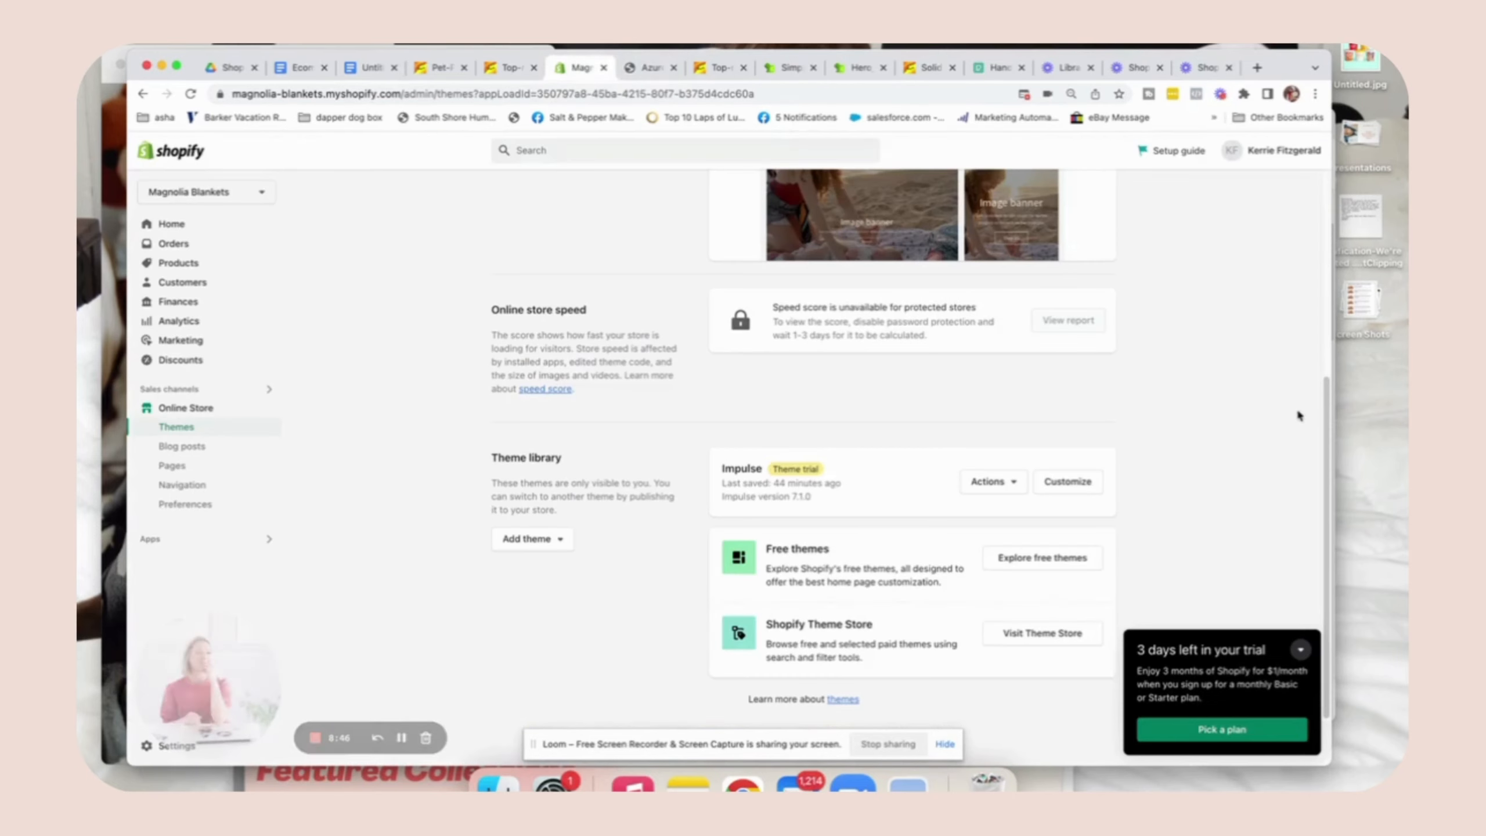
pyautogui.moveTo(1327, 431); pyautogui.dragTo(1321, 257)
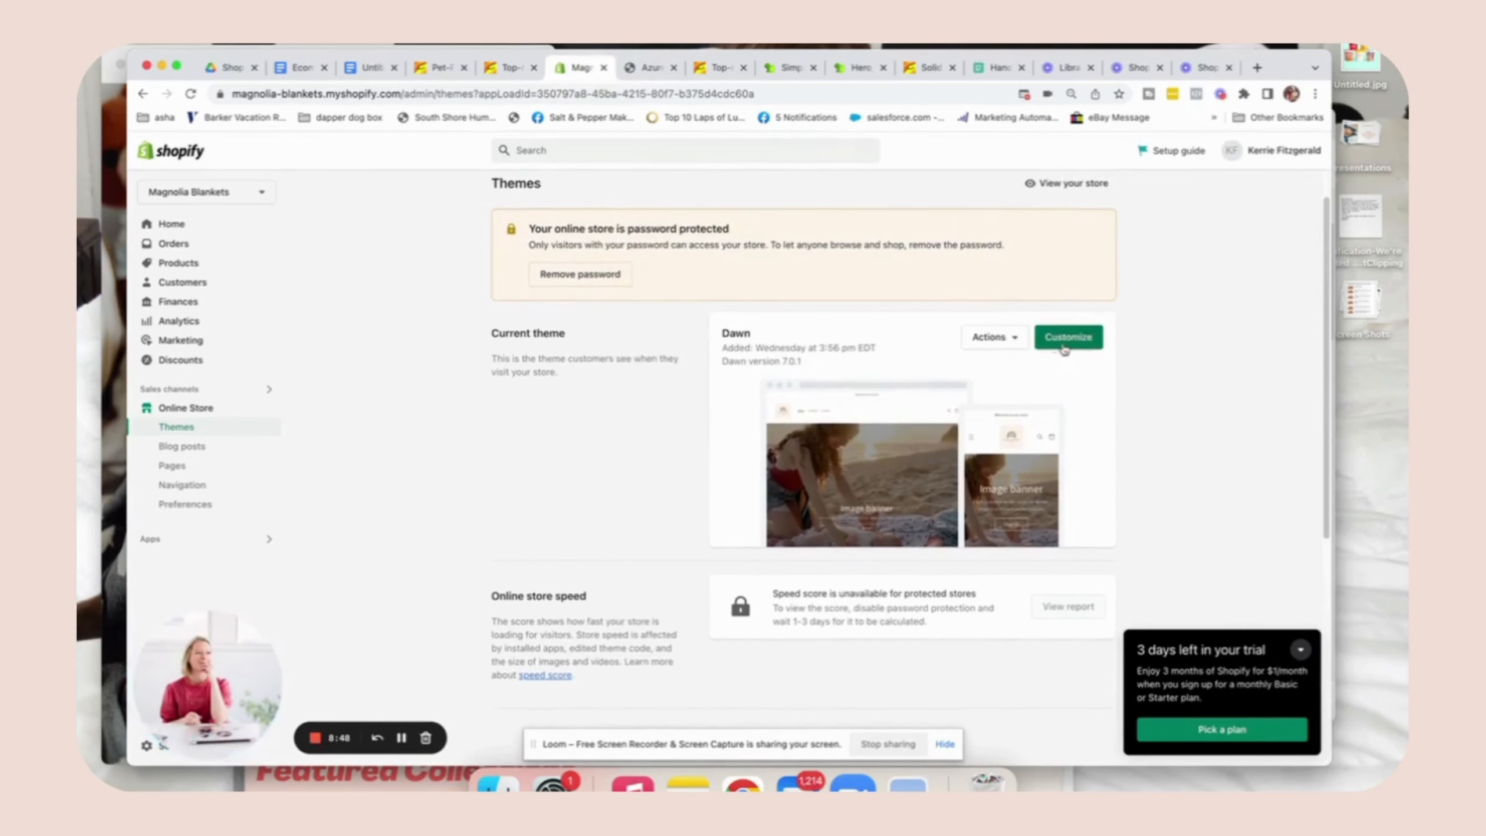
pyautogui.click(1066, 336)
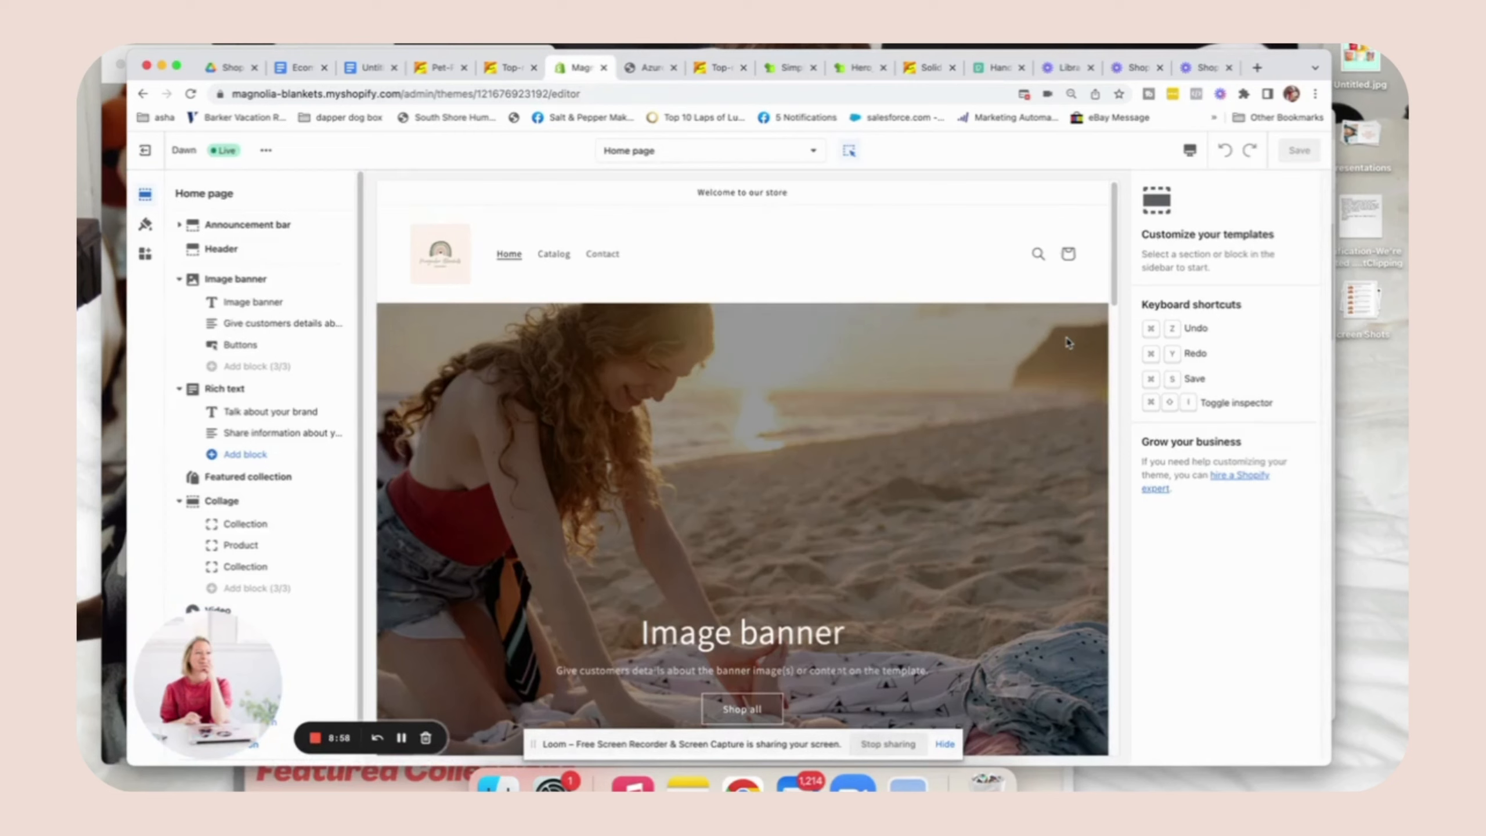
pyautogui.click(643, 150)
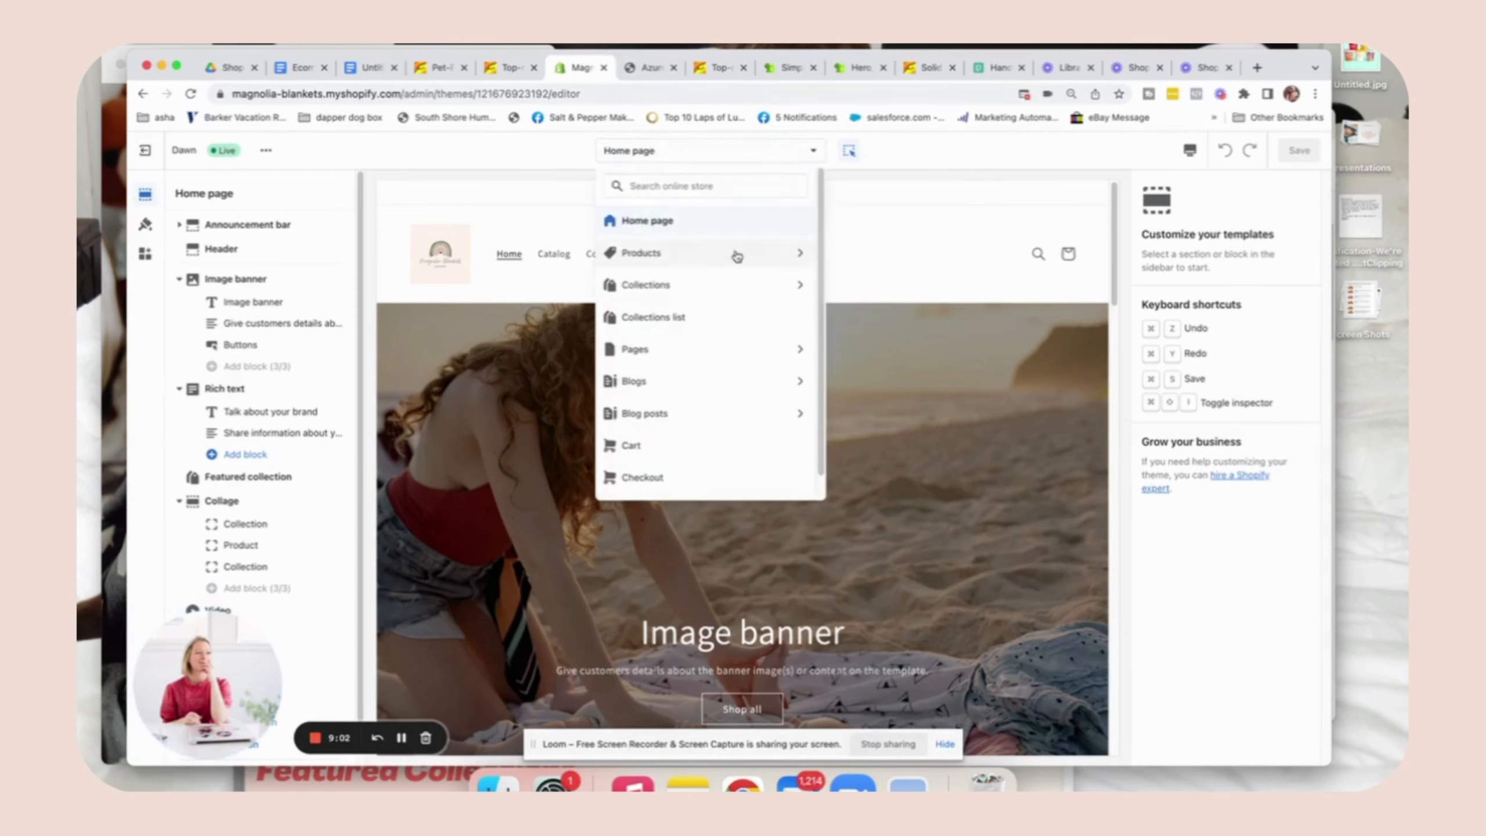
pyautogui.click(782, 251)
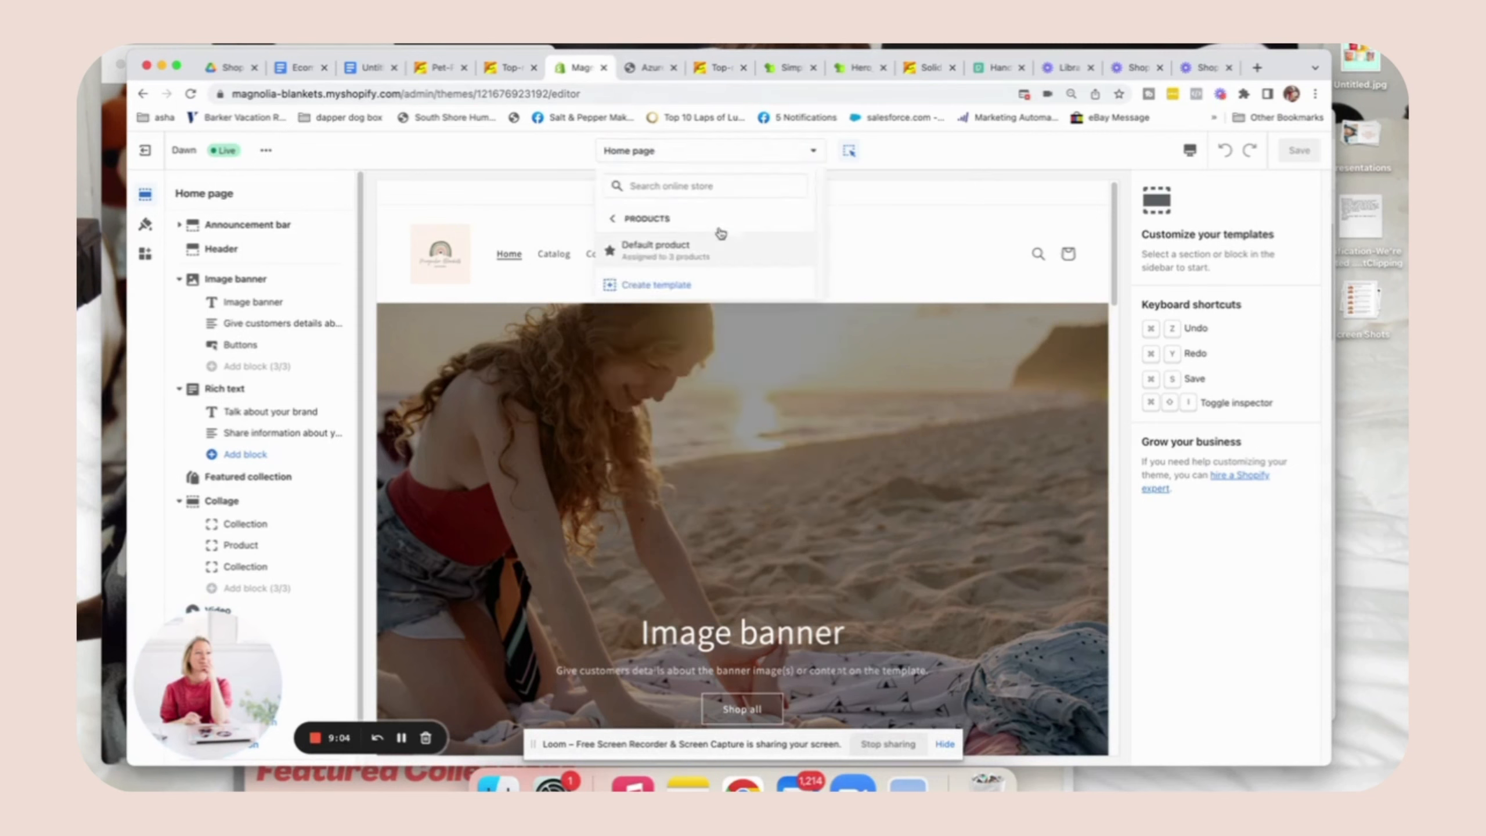
pyautogui.click(651, 251)
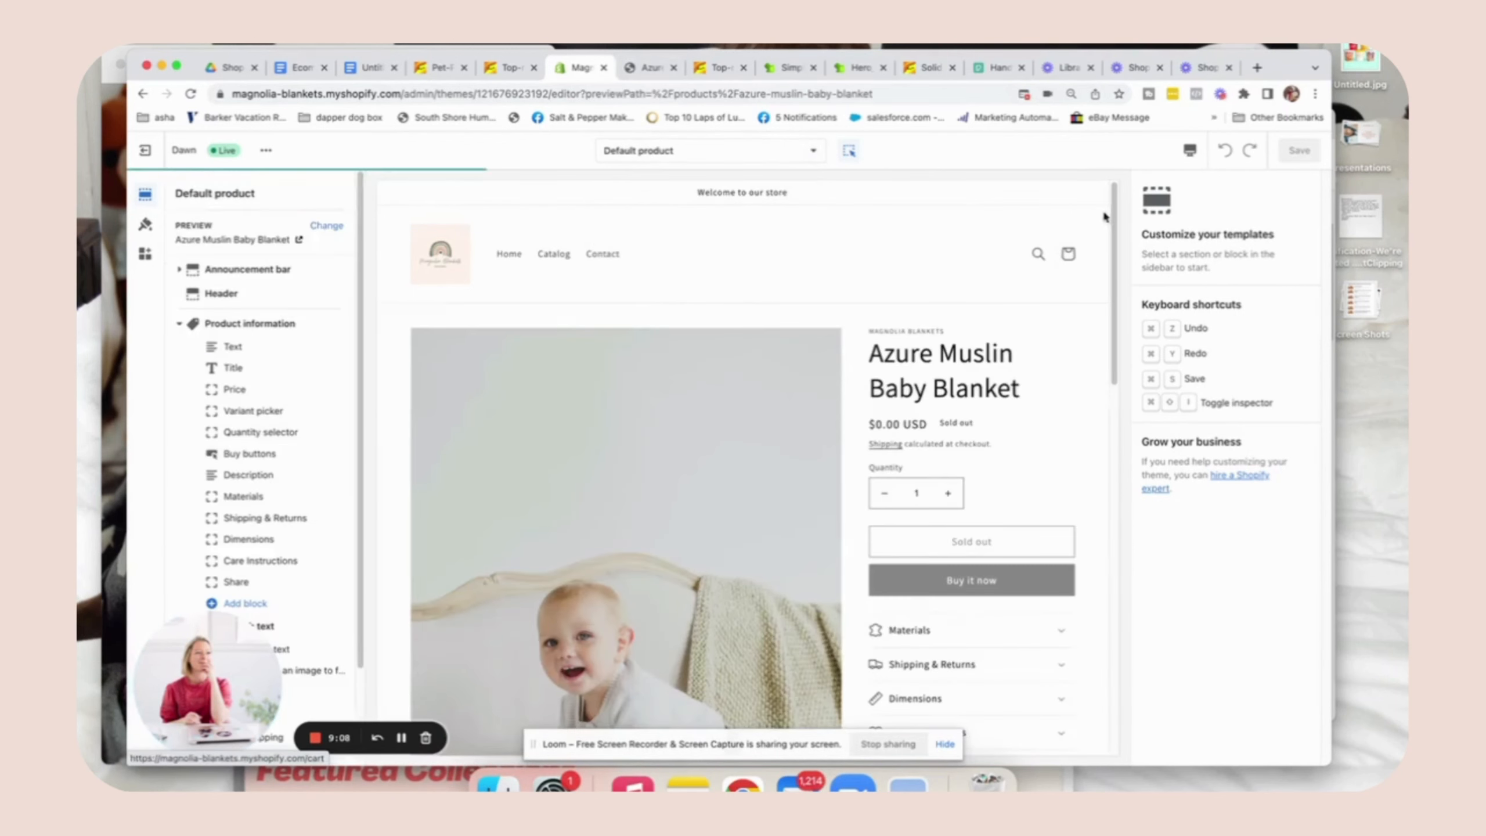
# Remove the Materials, Shipping & Returns, Dimensions and Care Instructions collapsible rows from the product information section and save
pyautogui.moveTo(1114, 208); pyautogui.dragTo(1123, 333)
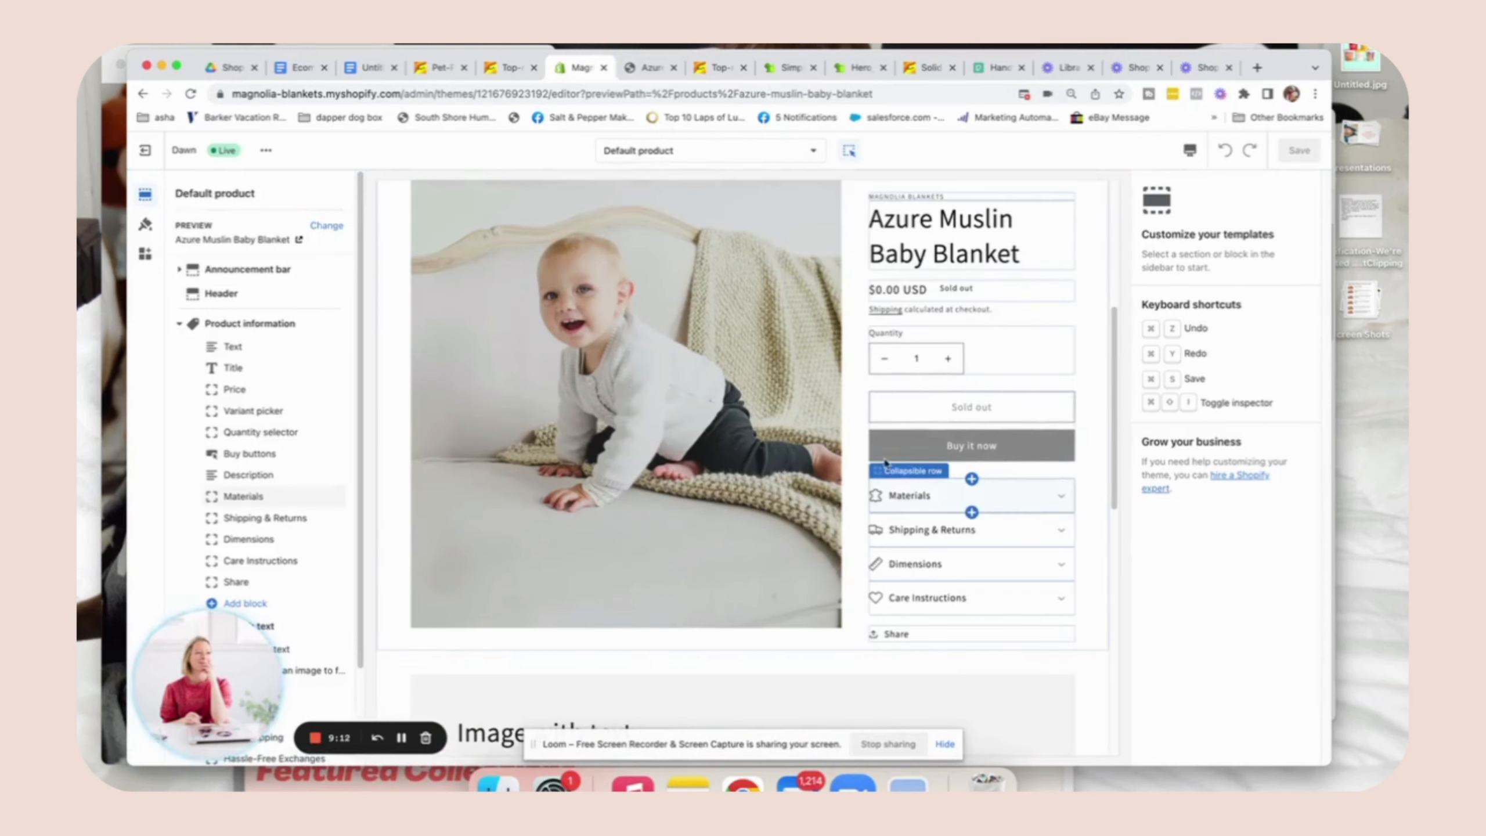
pyautogui.click(913, 489)
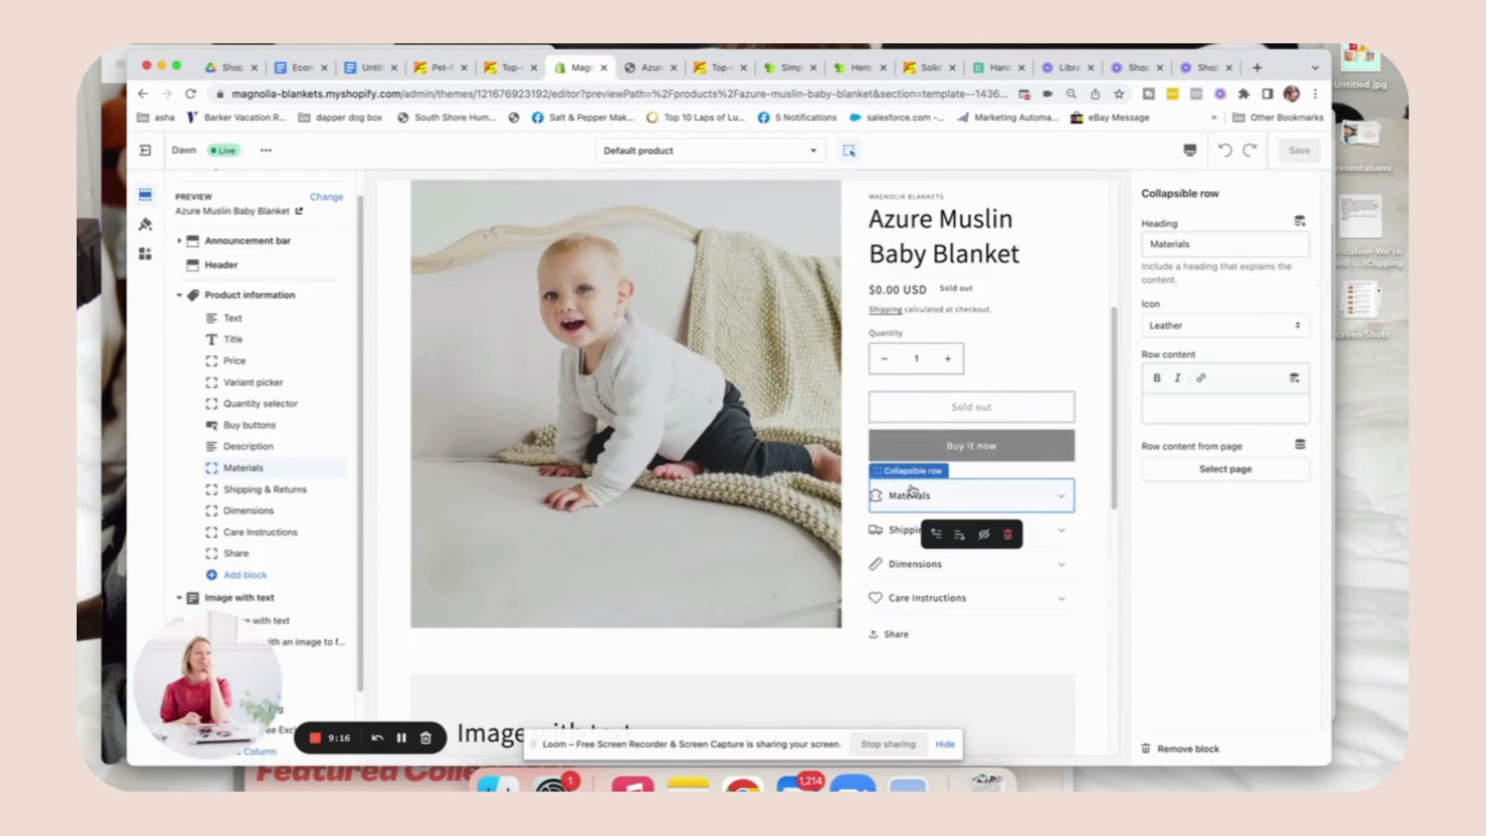
pyautogui.click(1179, 750)
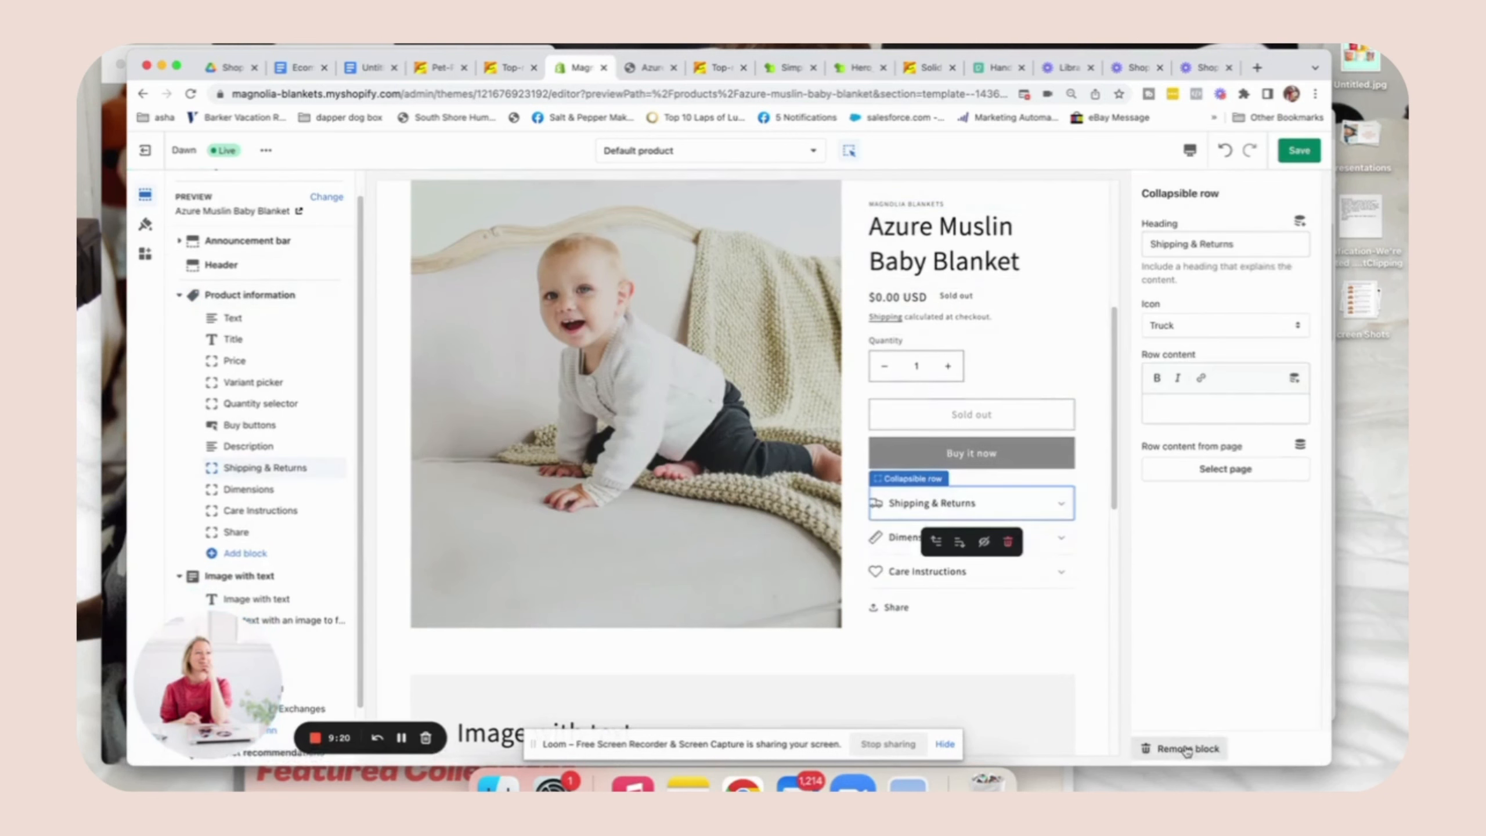
pyautogui.click(1184, 749)
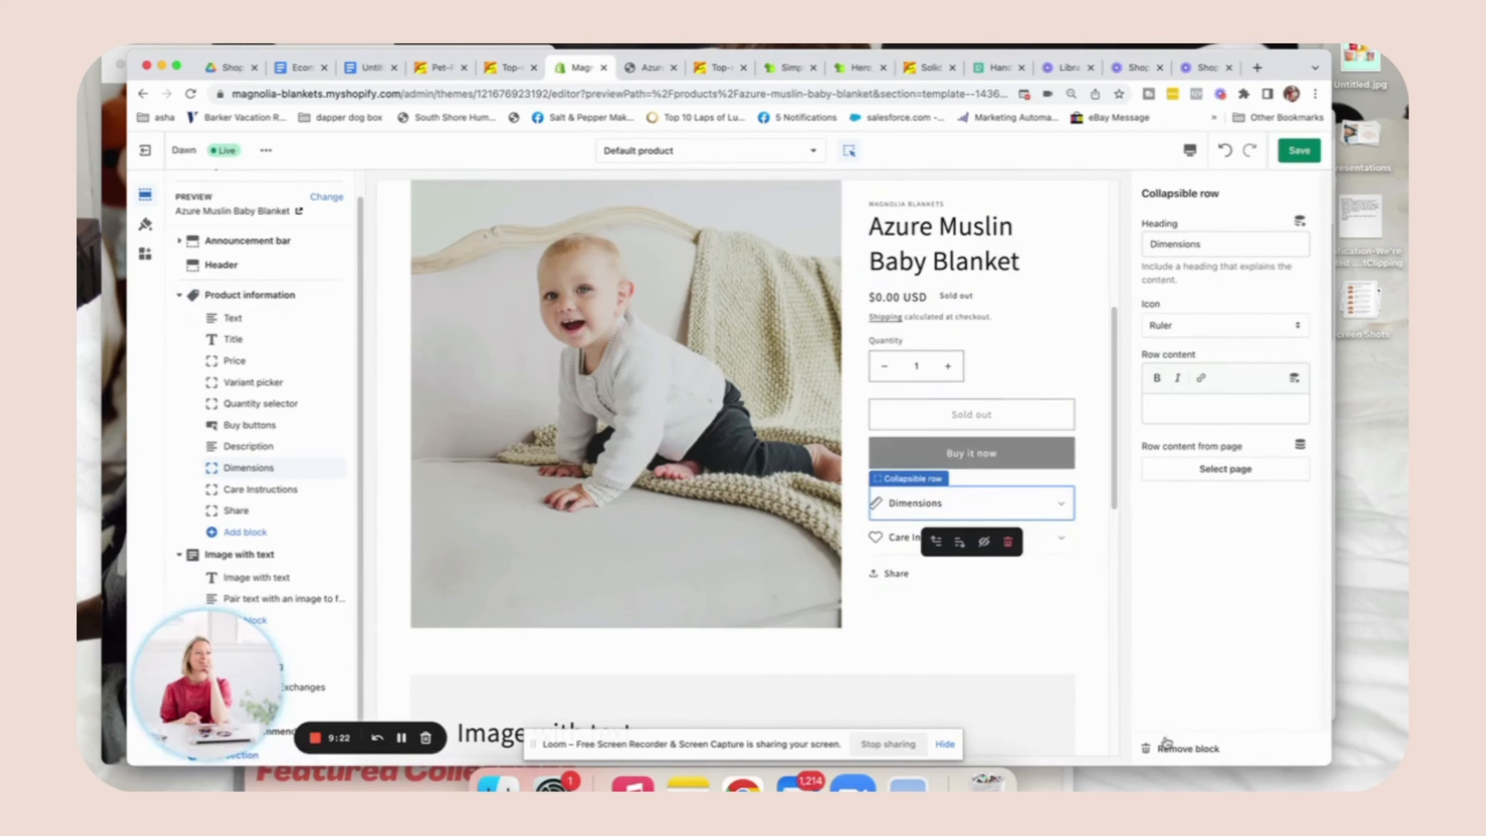
pyautogui.click(1184, 749)
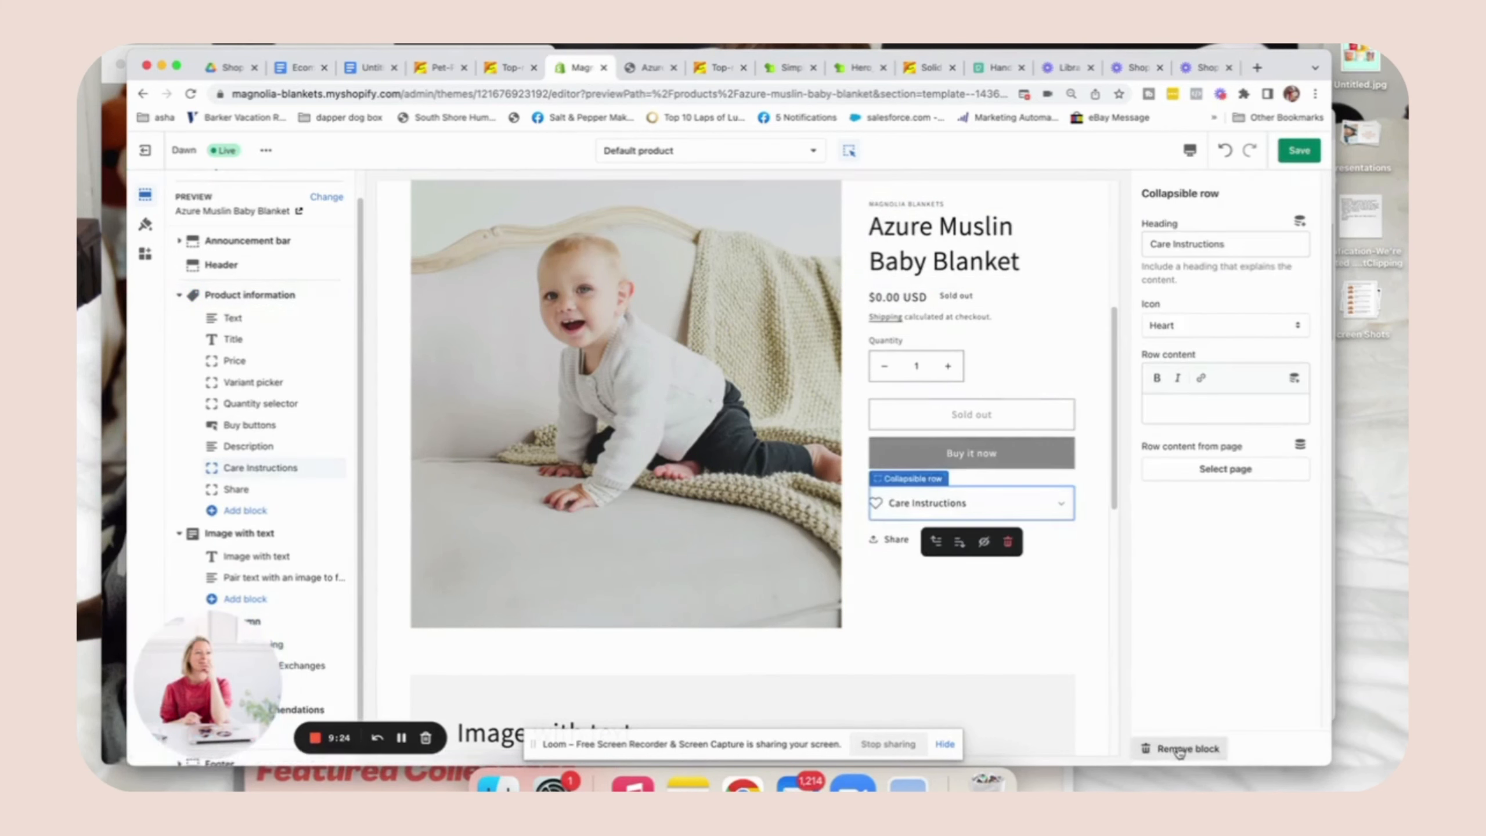
pyautogui.click(1185, 749)
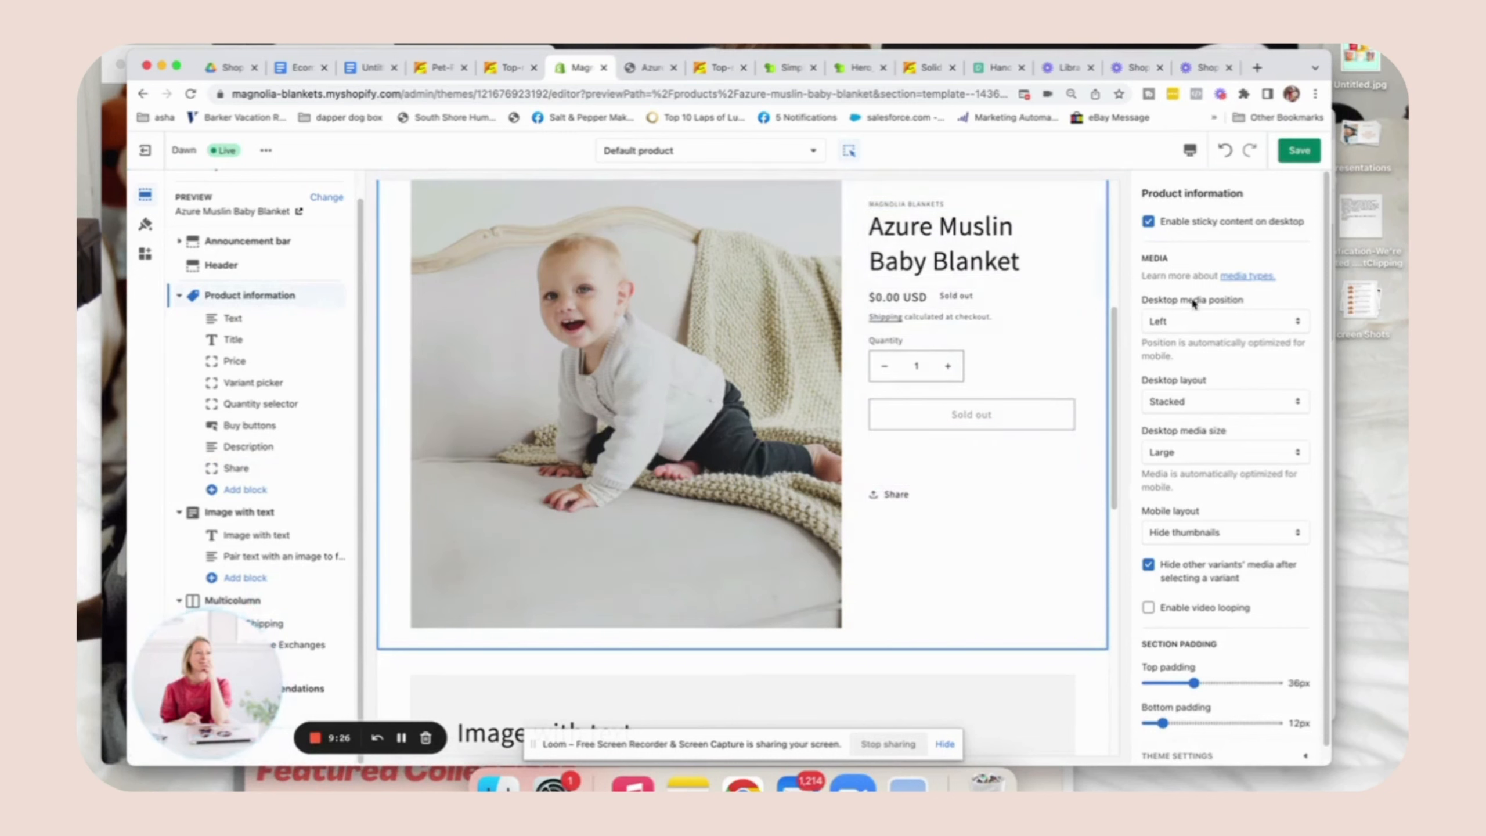
pyautogui.click(1298, 151)
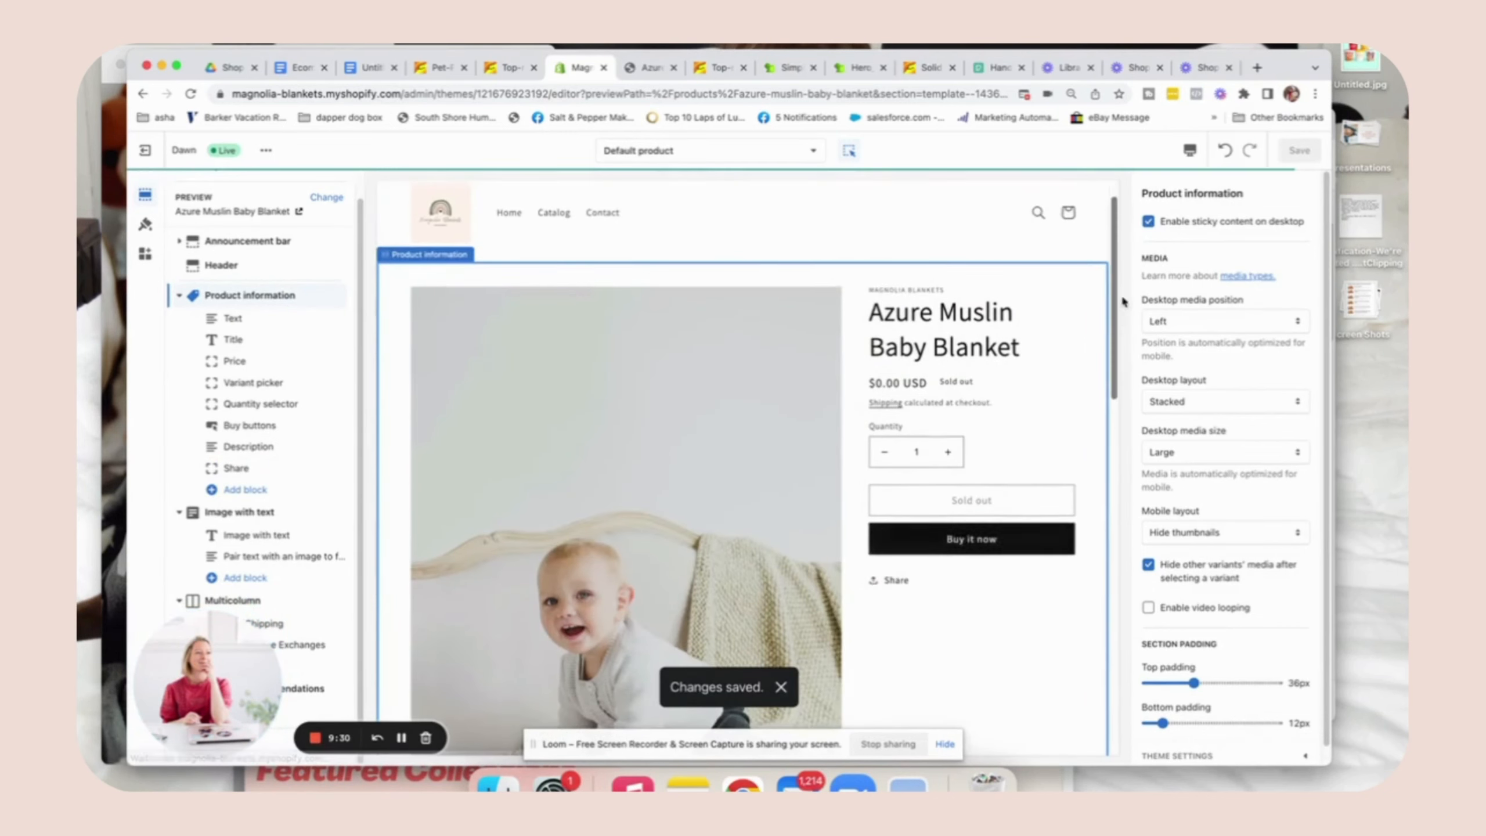
# Create a product template named NEW based on the Default product template
pyautogui.moveTo(1114, 216); pyautogui.dragTo(1129, 60)
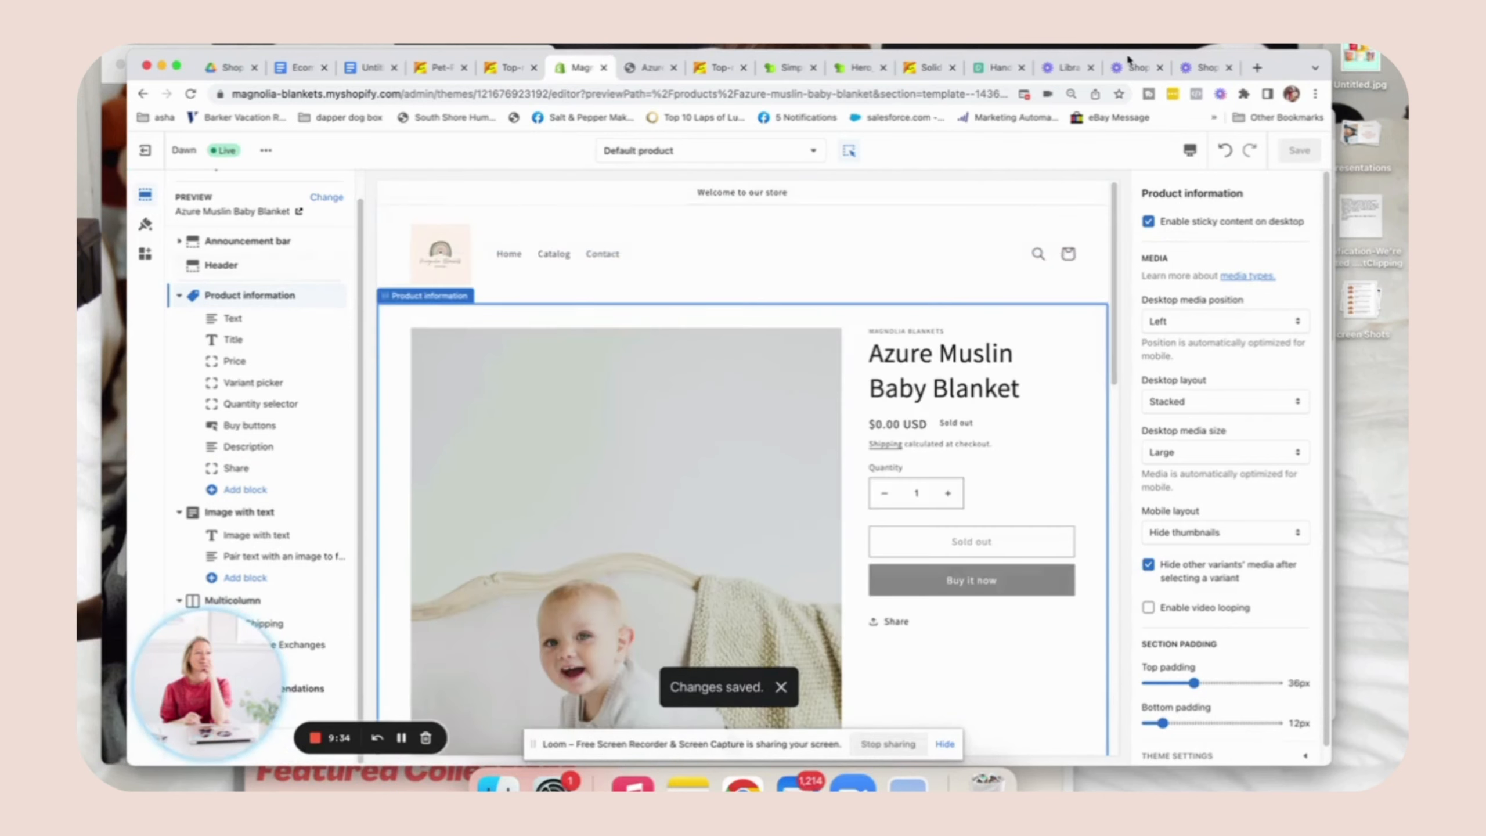
pyautogui.click(680, 158)
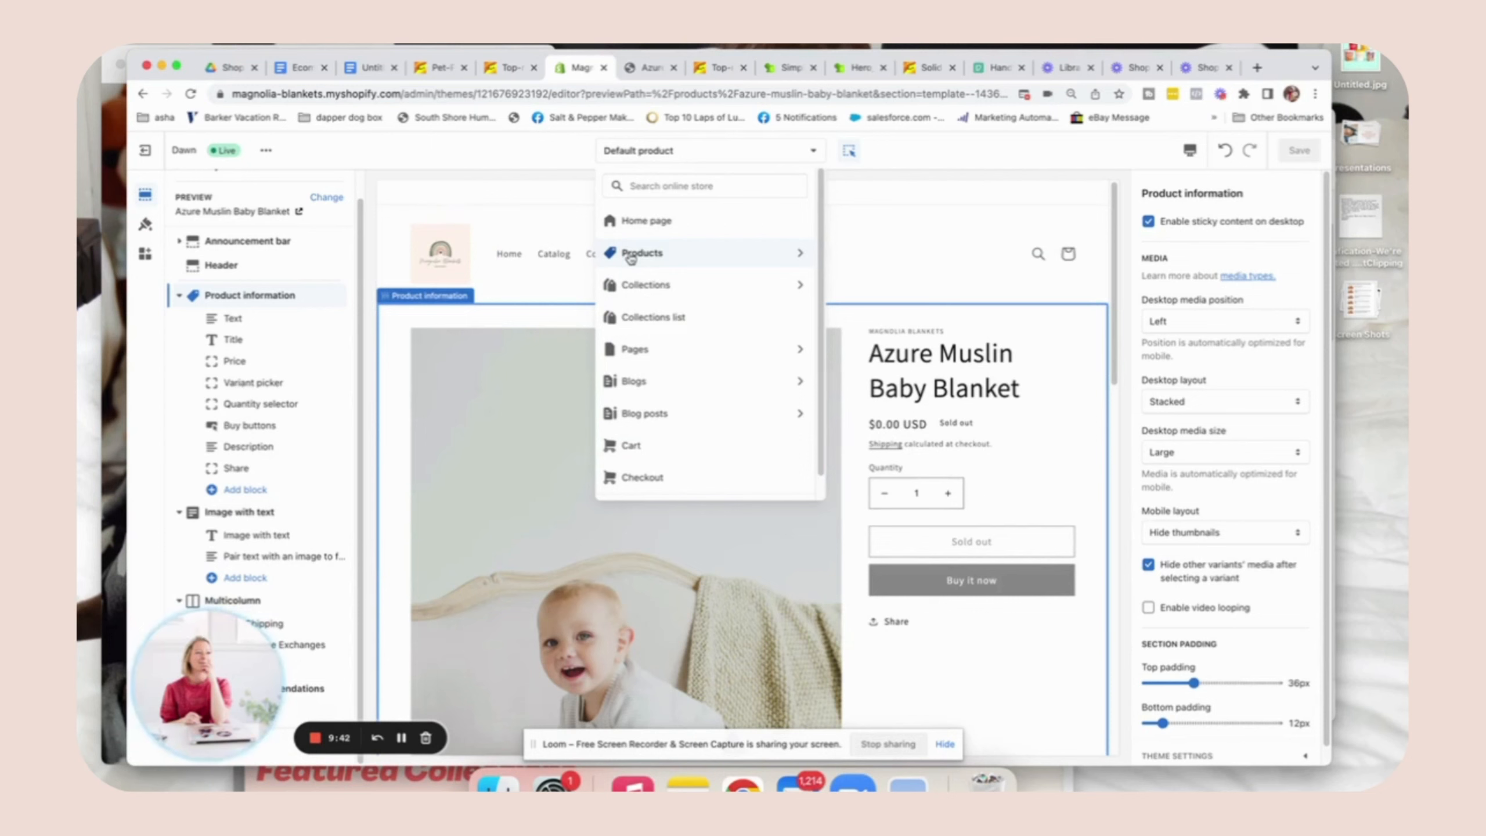
pyautogui.click(878, 237)
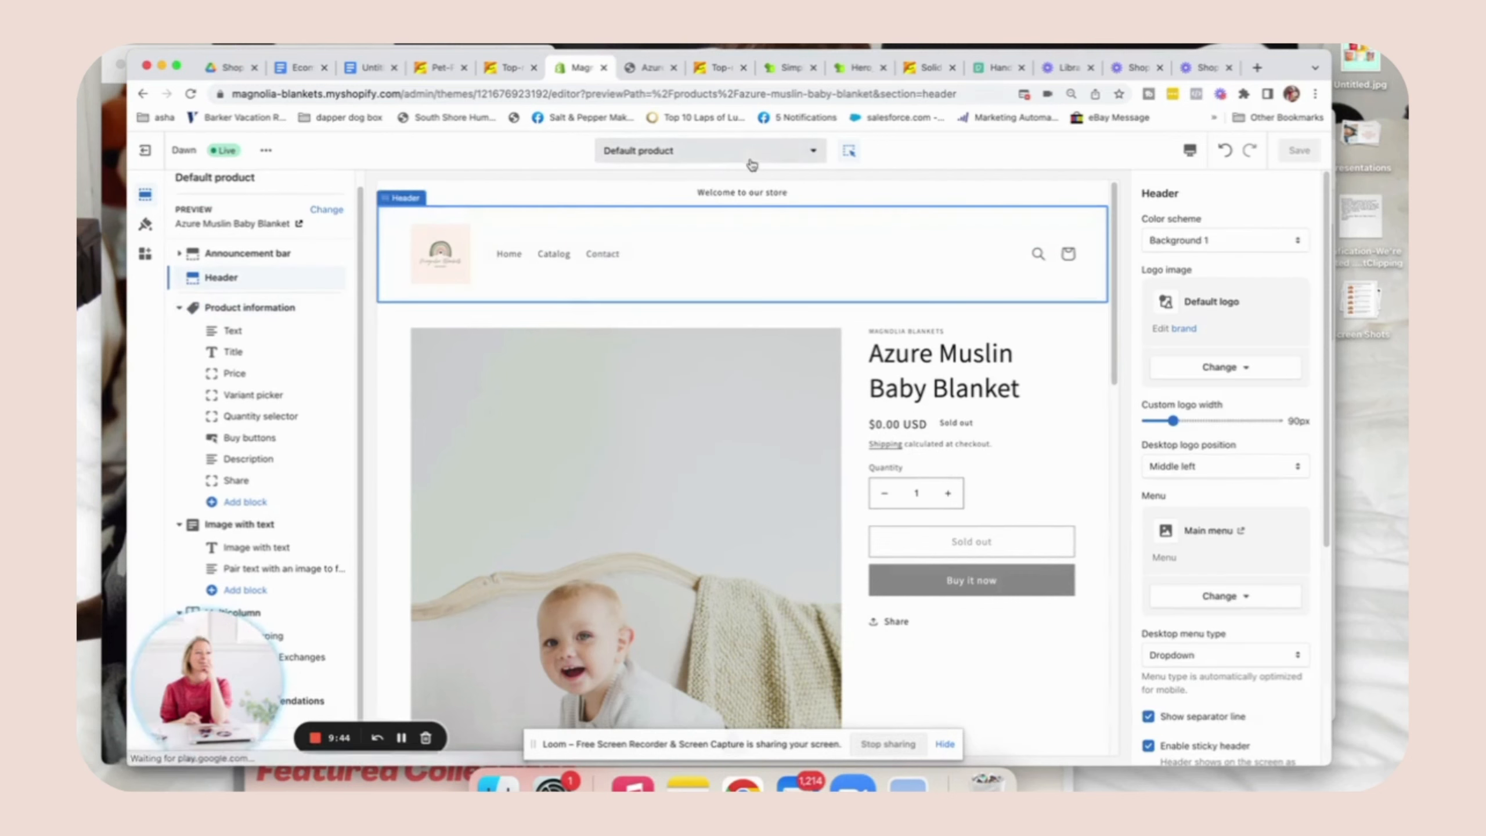
pyautogui.click(753, 156)
pyautogui.click(704, 253)
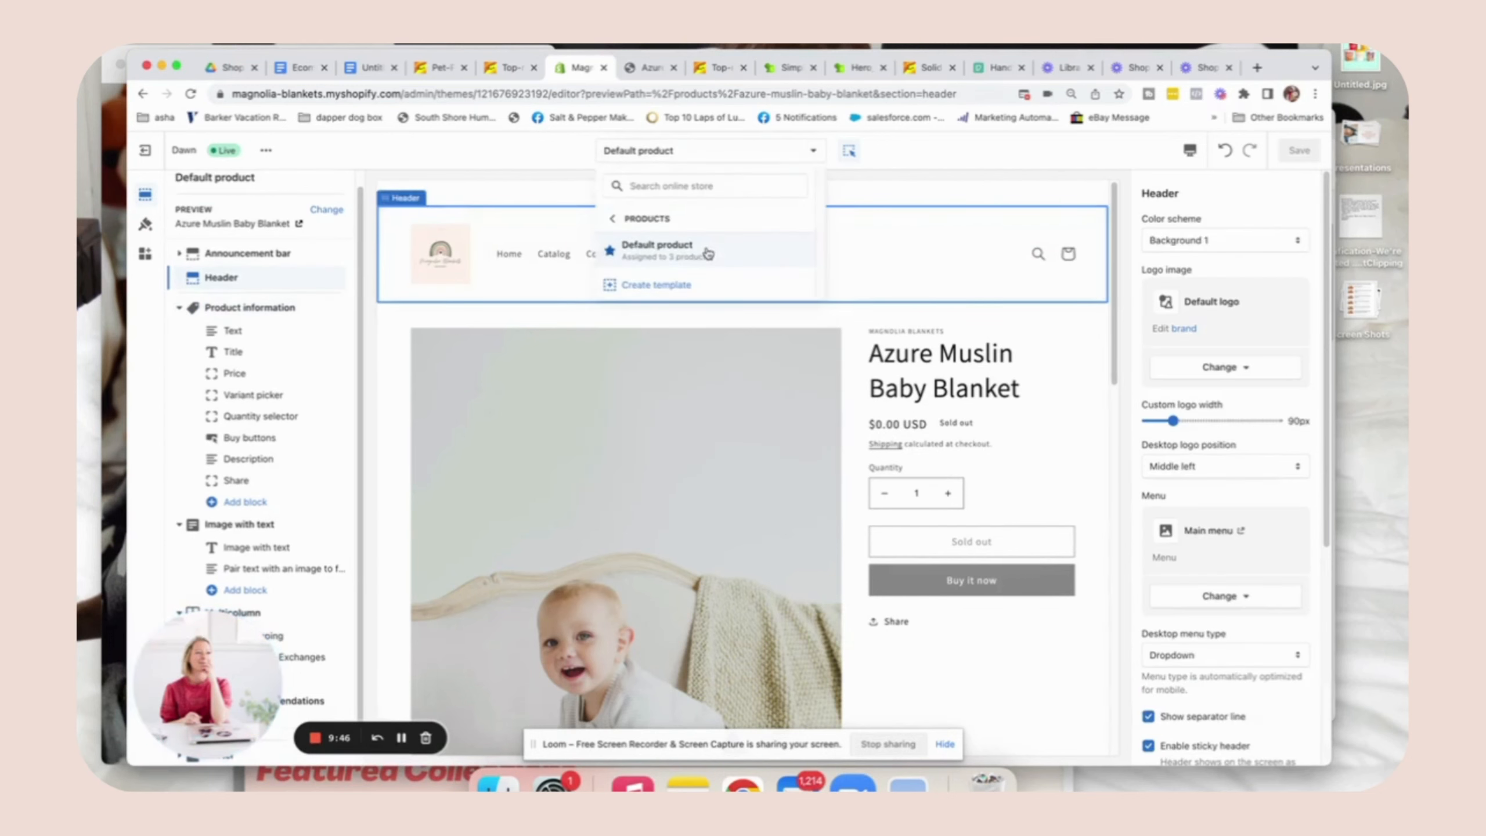
pyautogui.click(642, 287)
pyautogui.click(560, 446)
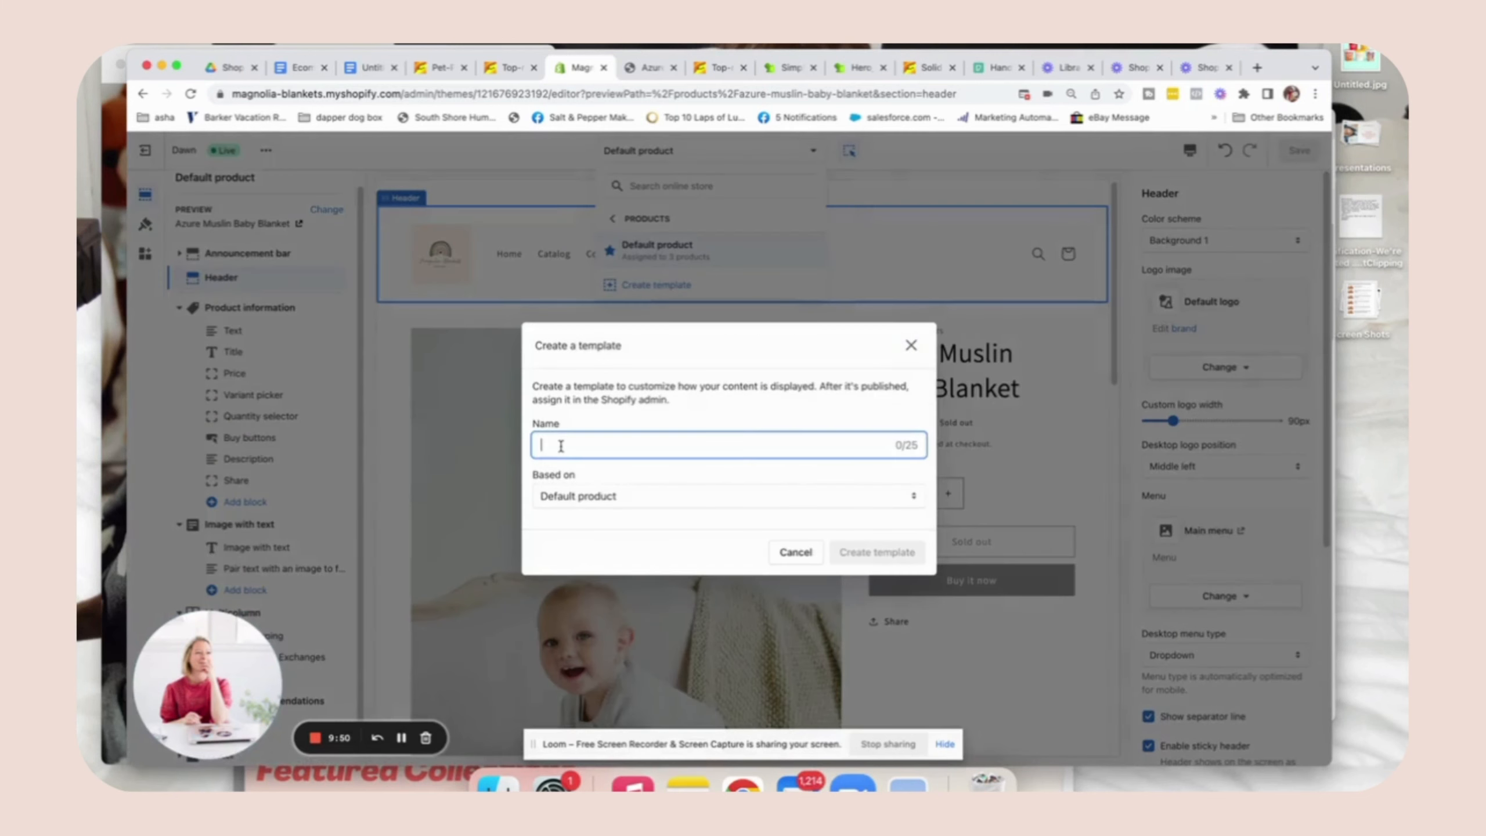
pyautogui.write('NEW')
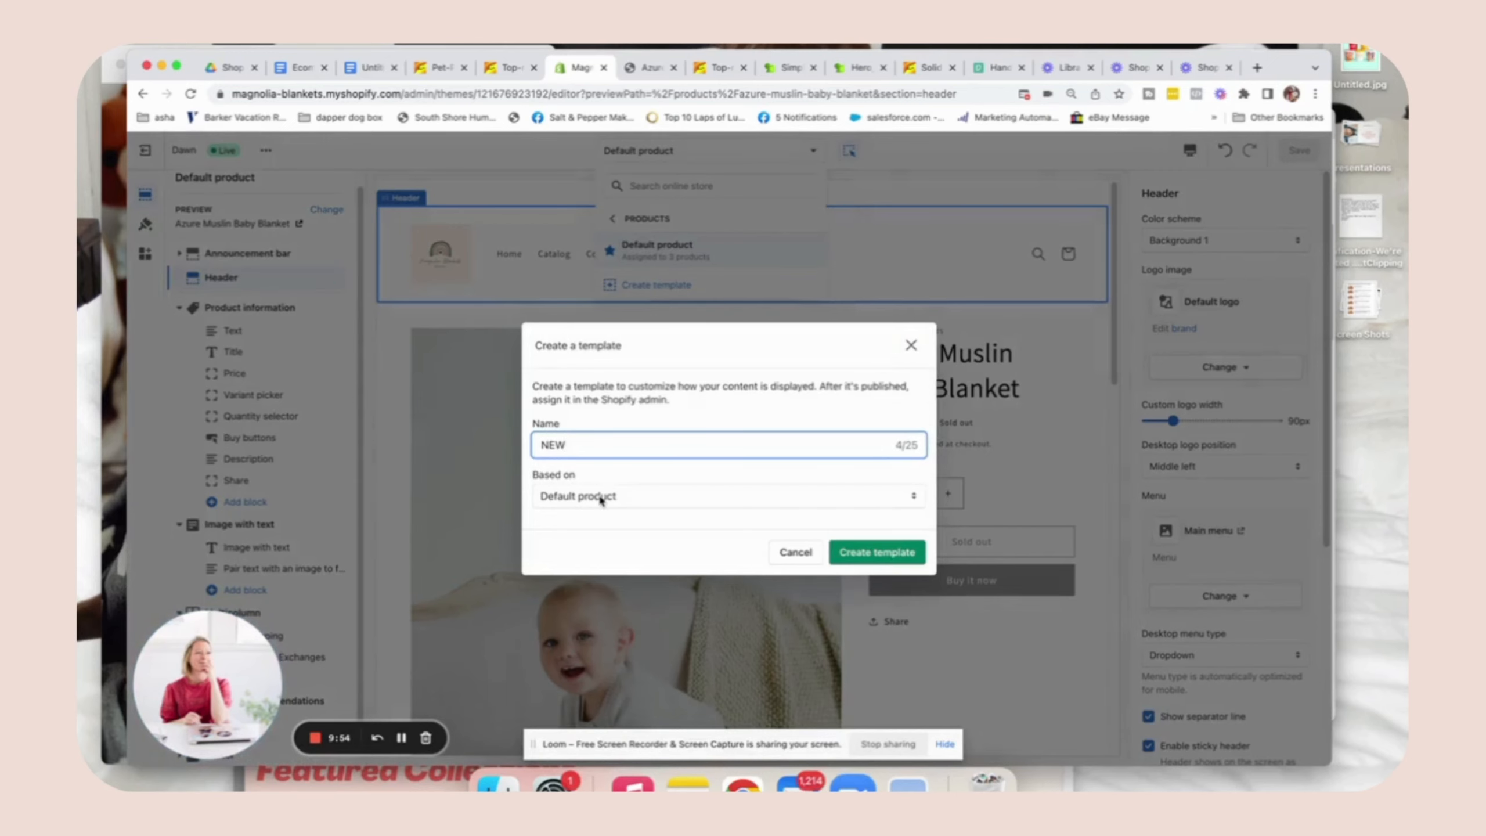
pyautogui.click(872, 554)
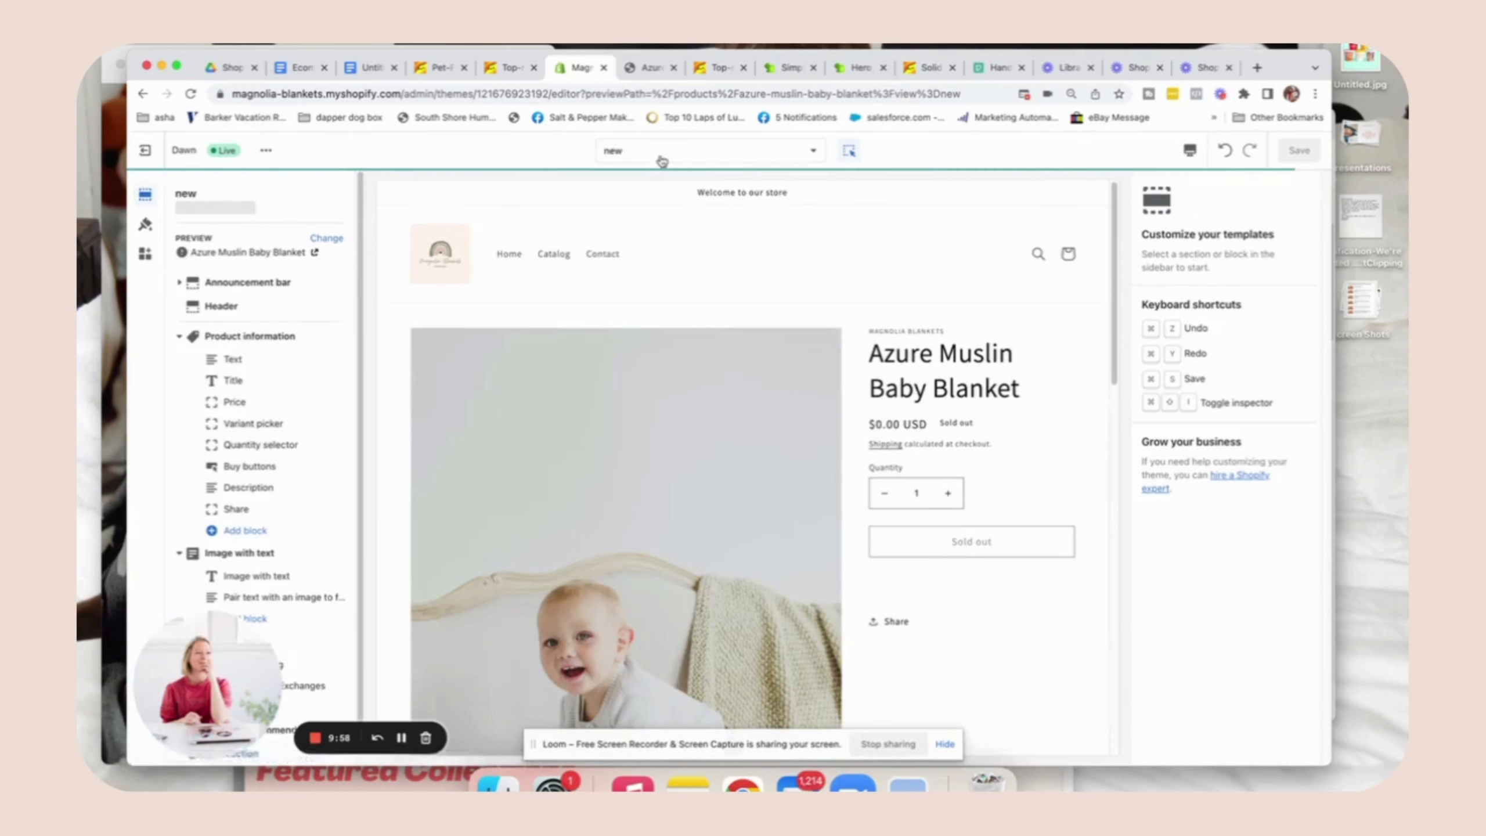
# Check the list of product templates for the new template, reloading the theme editor to refresh the list
pyautogui.click(656, 154)
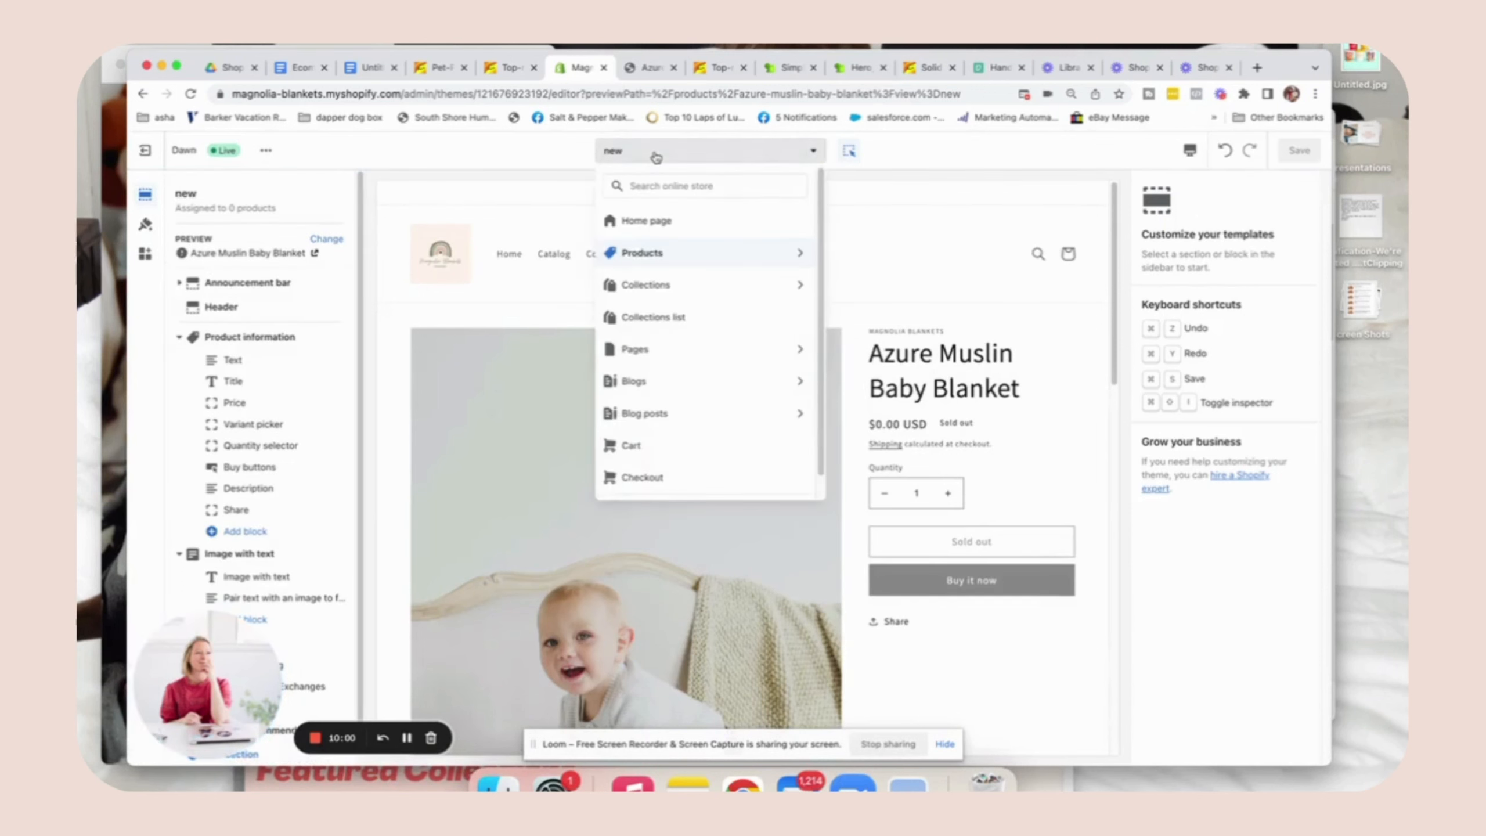
pyautogui.click(635, 256)
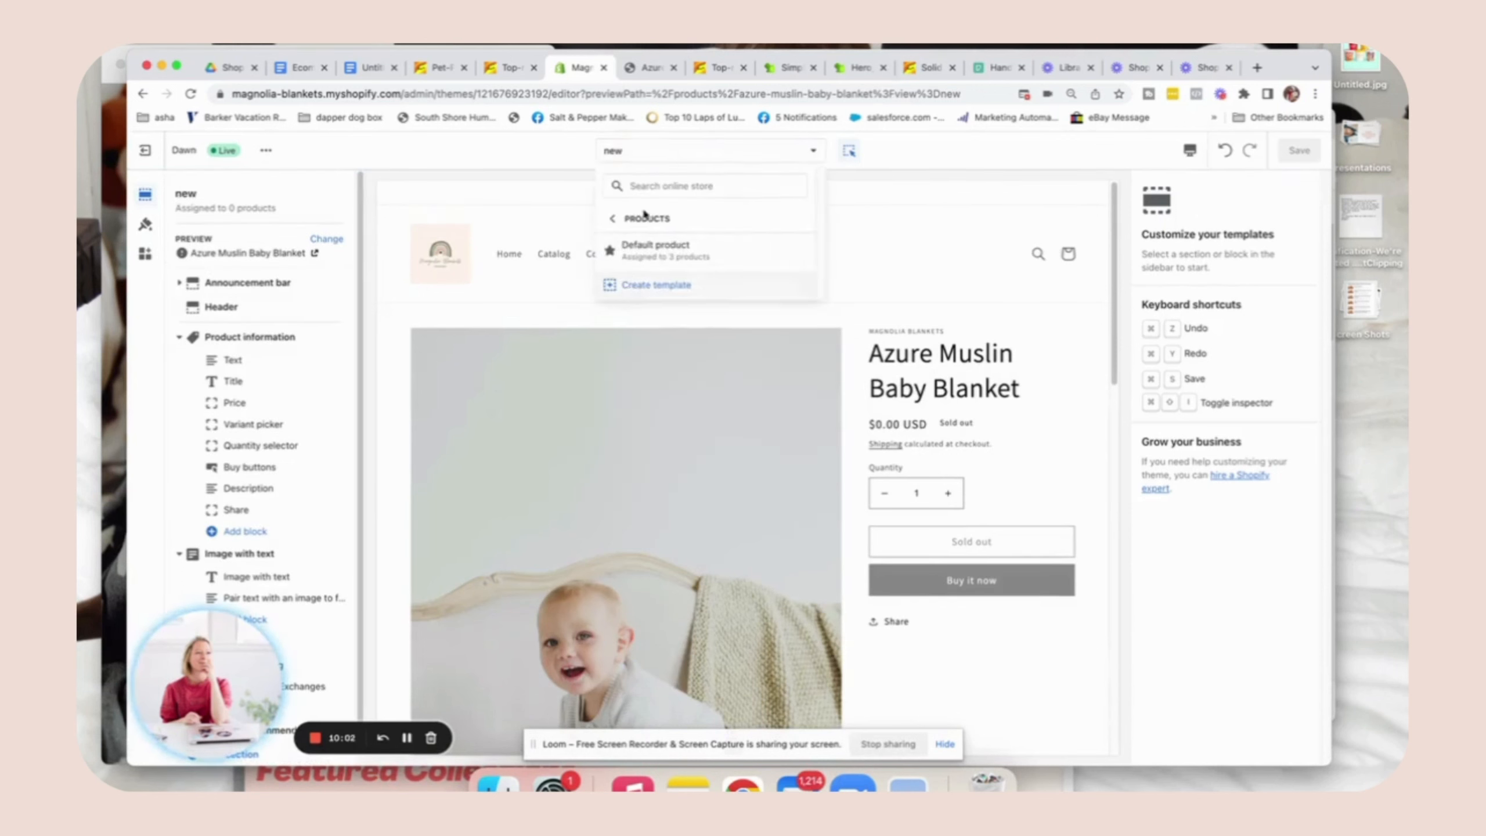
pyautogui.click(644, 92)
pyautogui.press('Return')
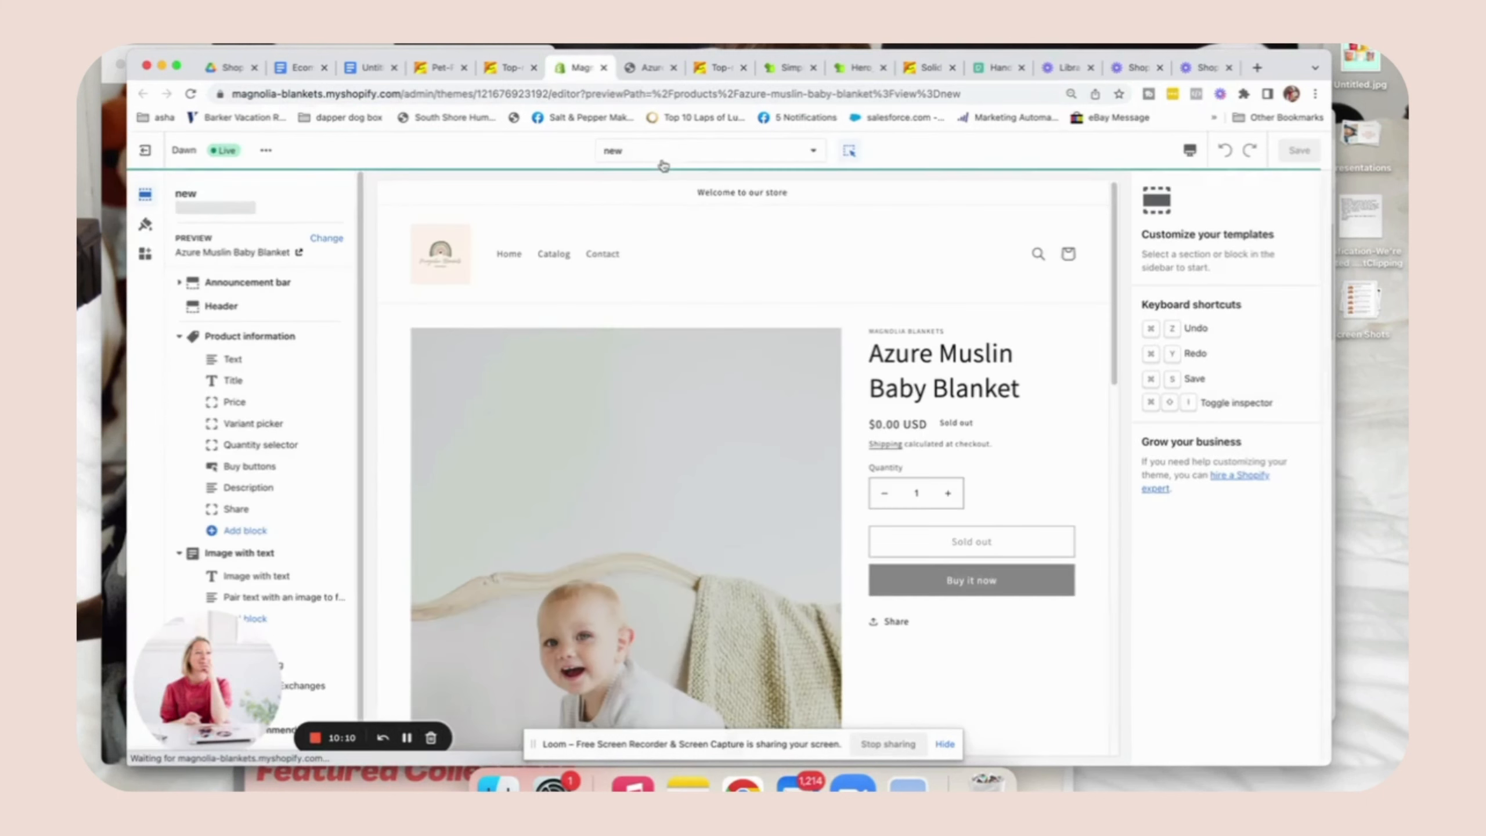
pyautogui.click(658, 153)
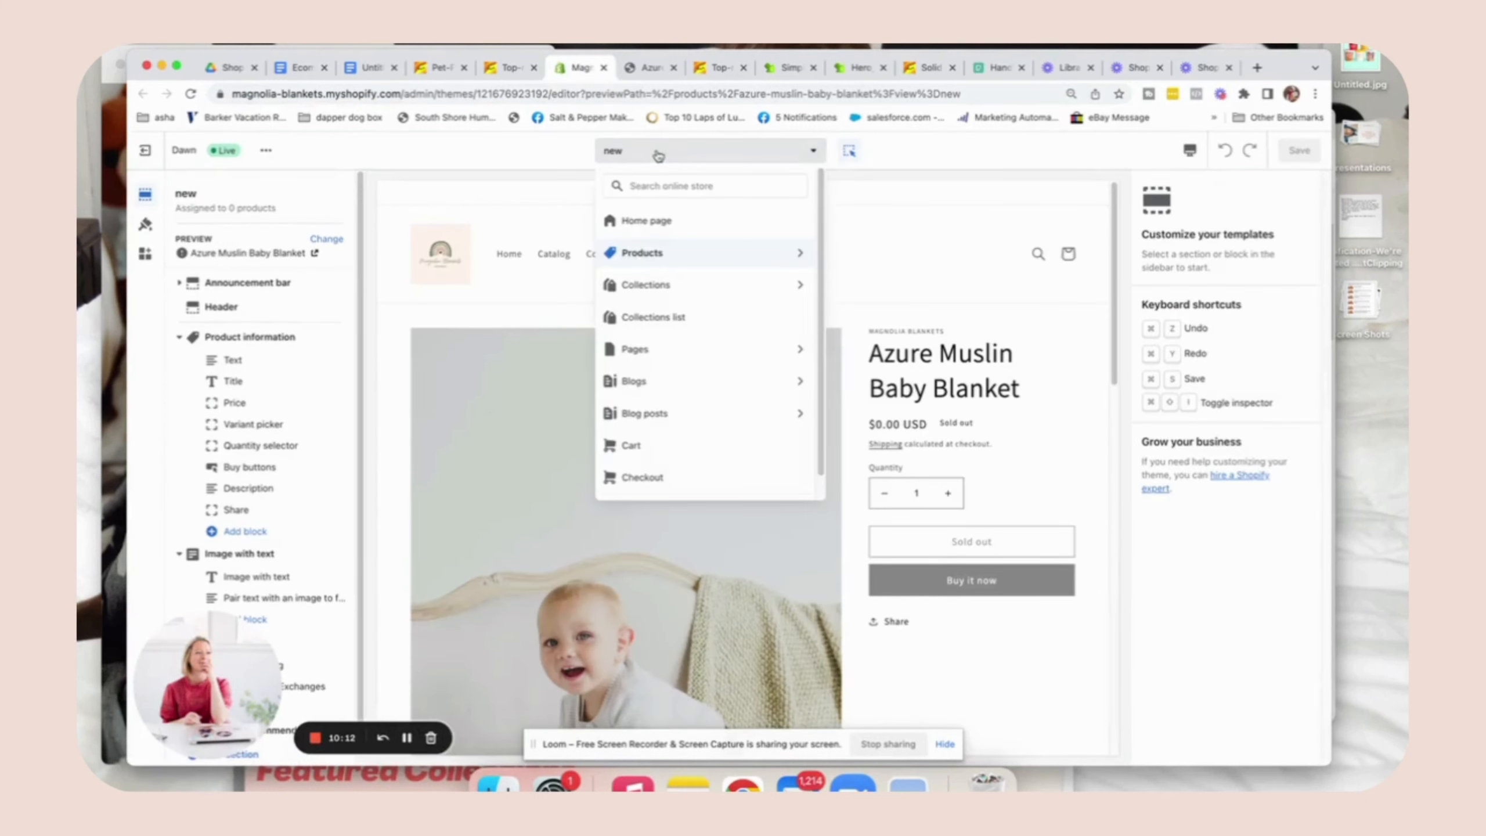
pyautogui.click(646, 252)
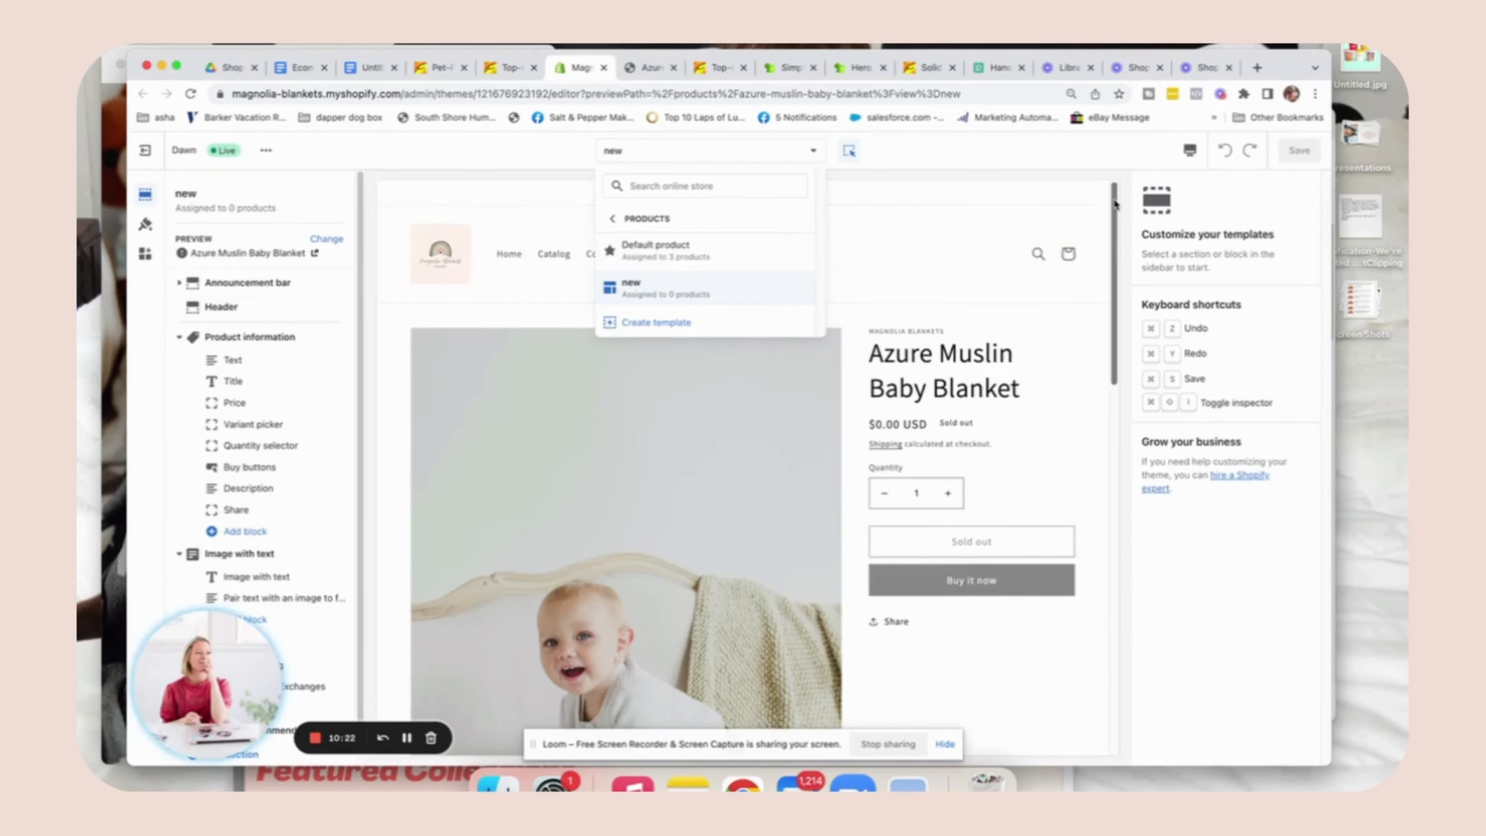
# Examine the new template's preview from the product information section to the footer, and look over its list of sections
pyautogui.moveTo(1115, 205); pyautogui.dragTo(1116, 258)
pyautogui.click(1105, 287)
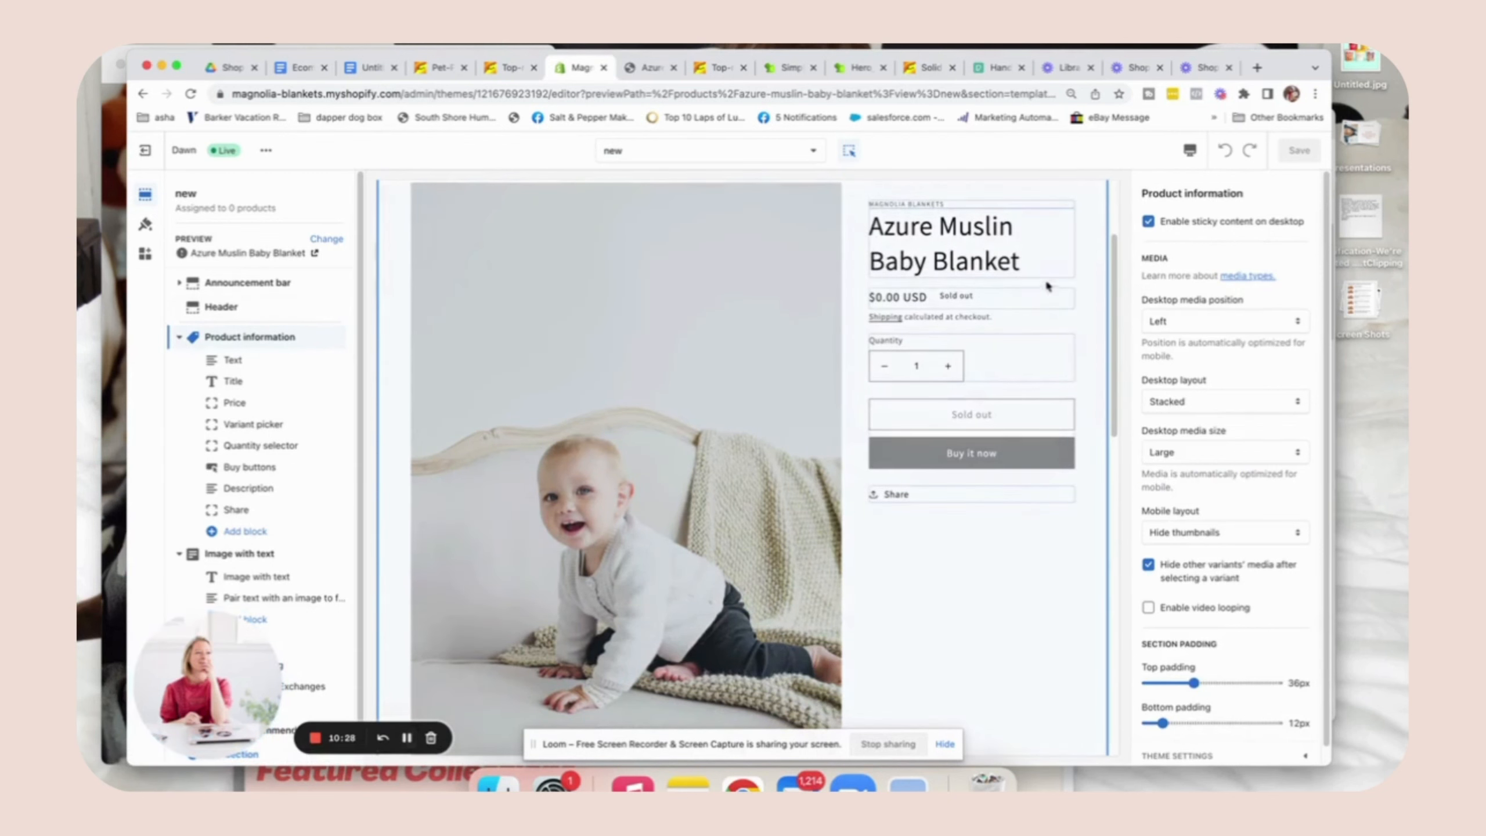
pyautogui.scroll(-3, 1117, 309)
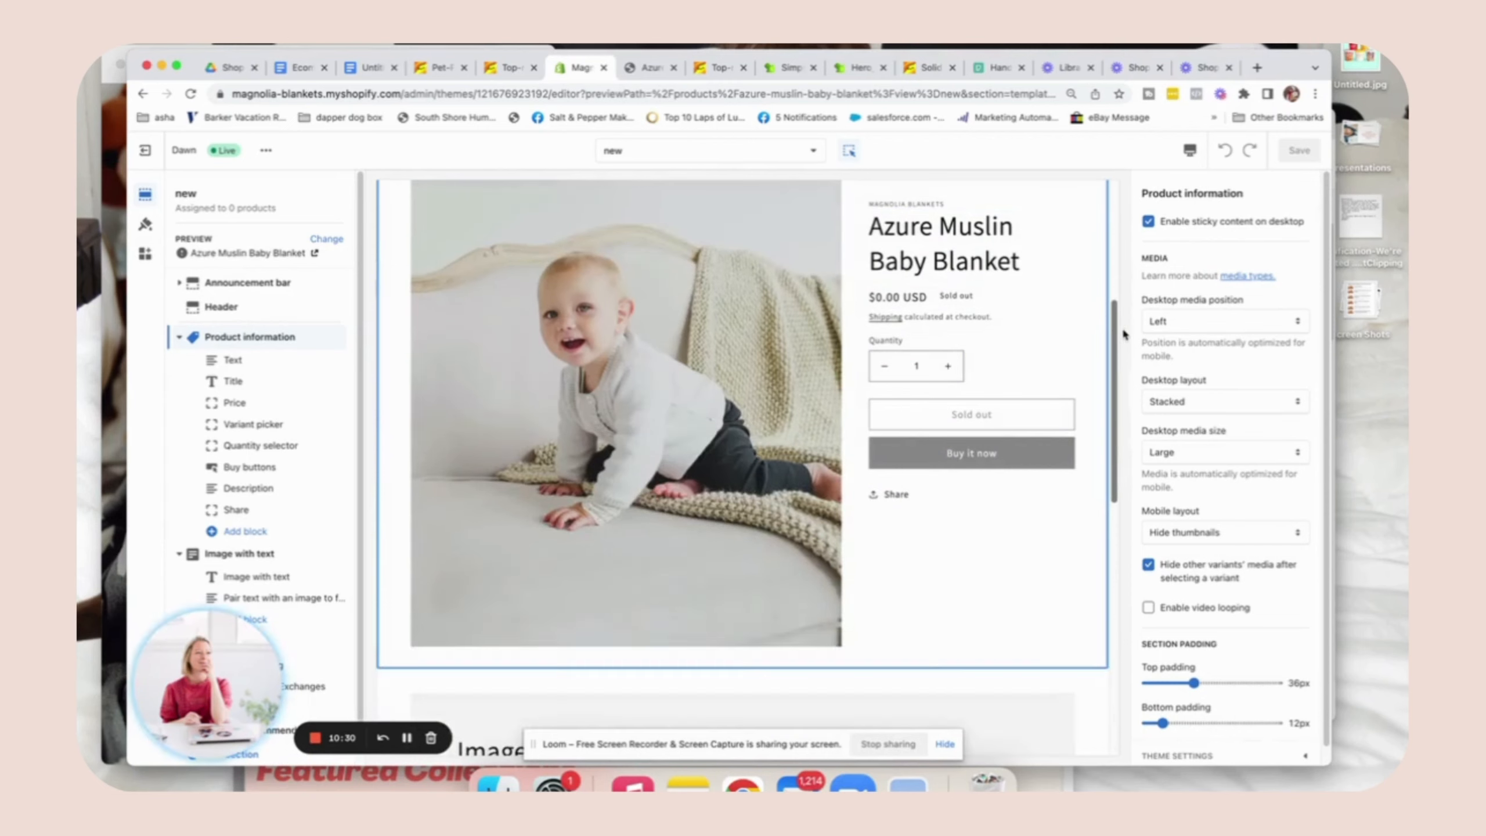
pyautogui.scroll(5, 1121, 326)
pyautogui.scroll(-4, 1121, 327)
pyautogui.scroll(-3, 1125, 292)
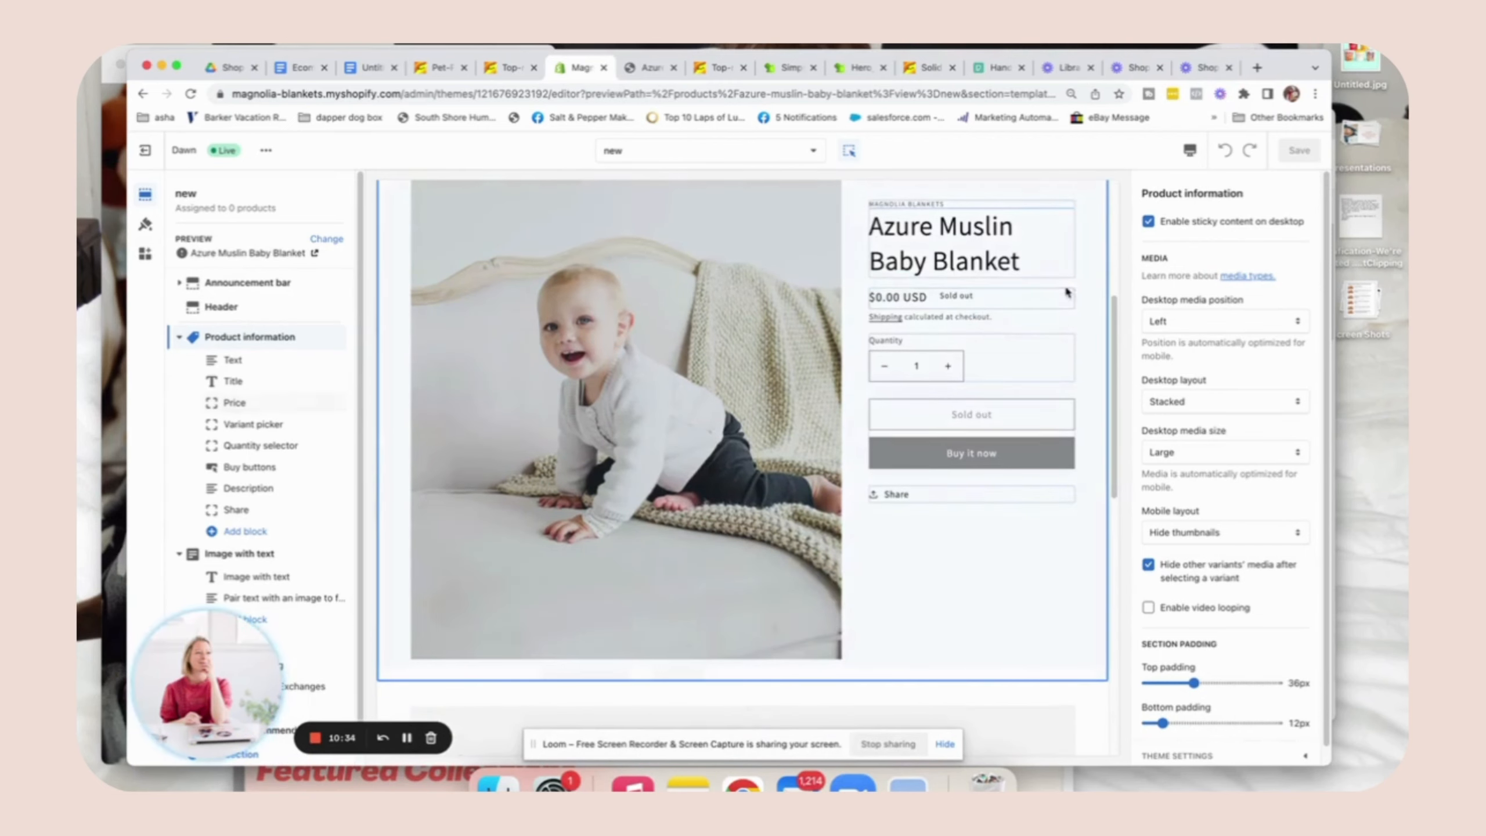
pyautogui.moveTo(1115, 316); pyautogui.dragTo(1121, 538)
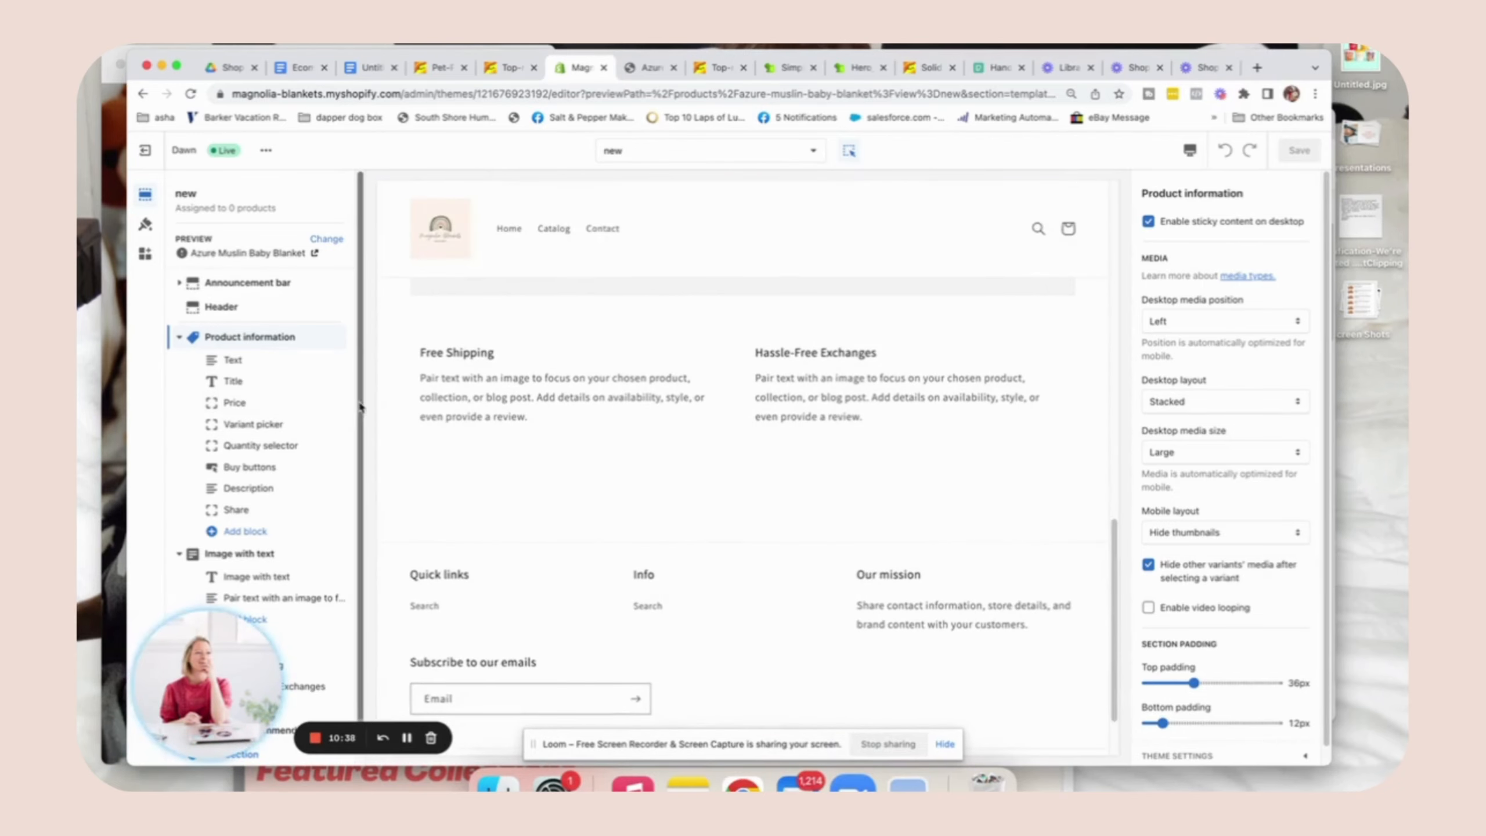
pyautogui.scroll(-2, 192, 644)
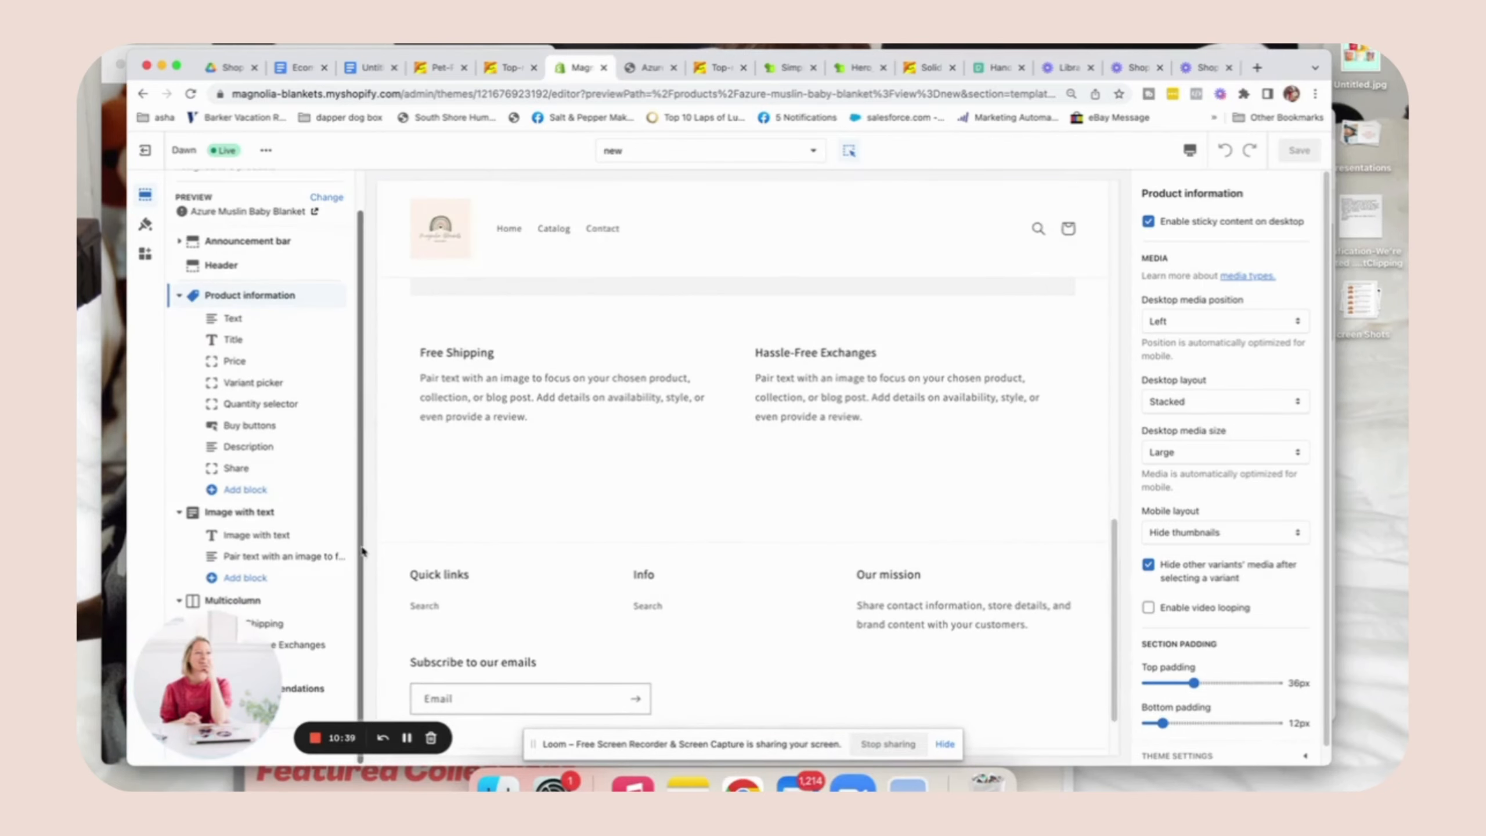
# Search the sections that can be added to the template for testimonial, and clear the search
pyautogui.click(175, 737)
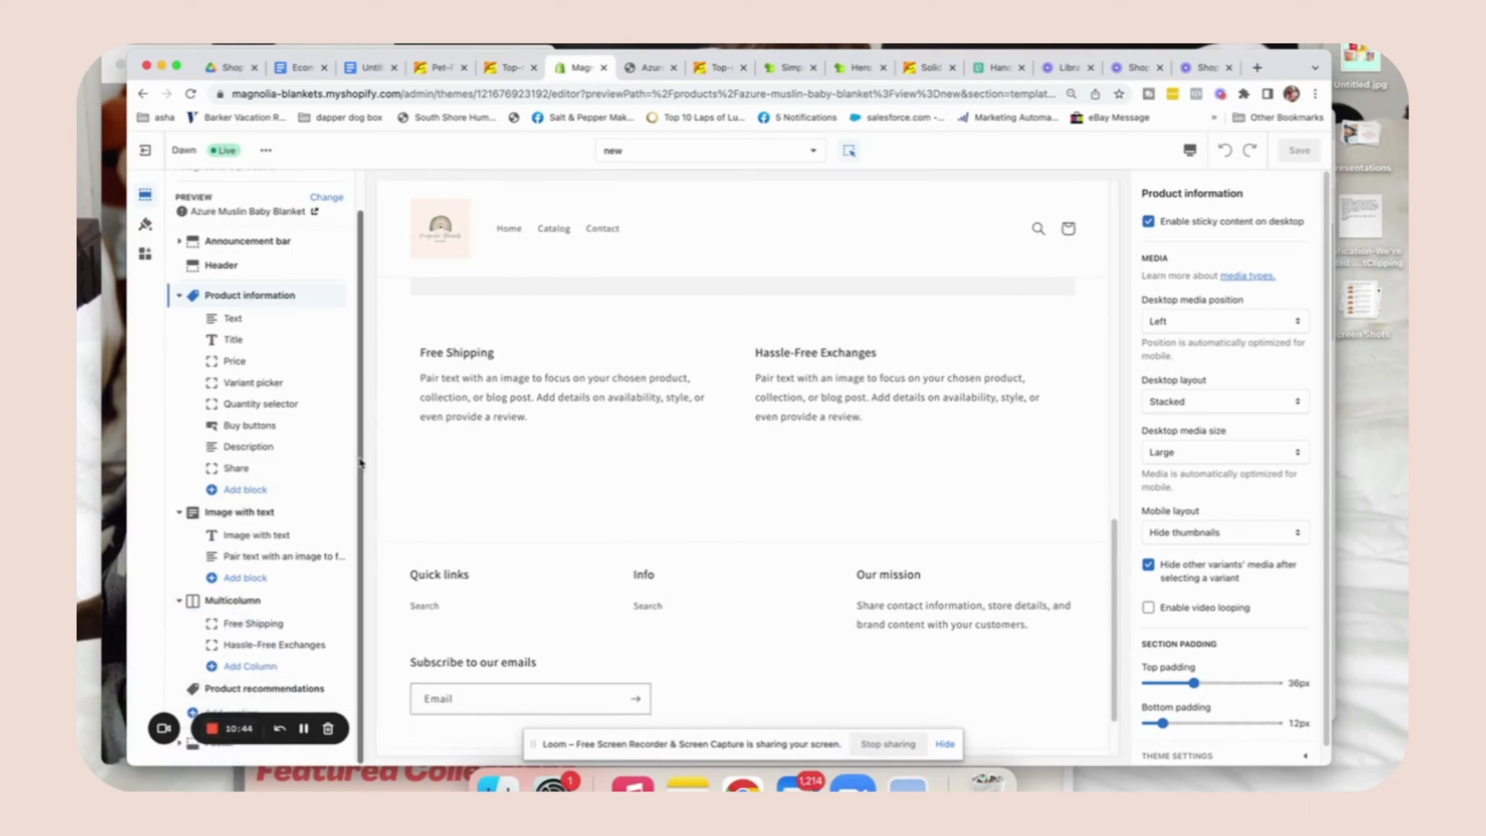
pyautogui.click(248, 710)
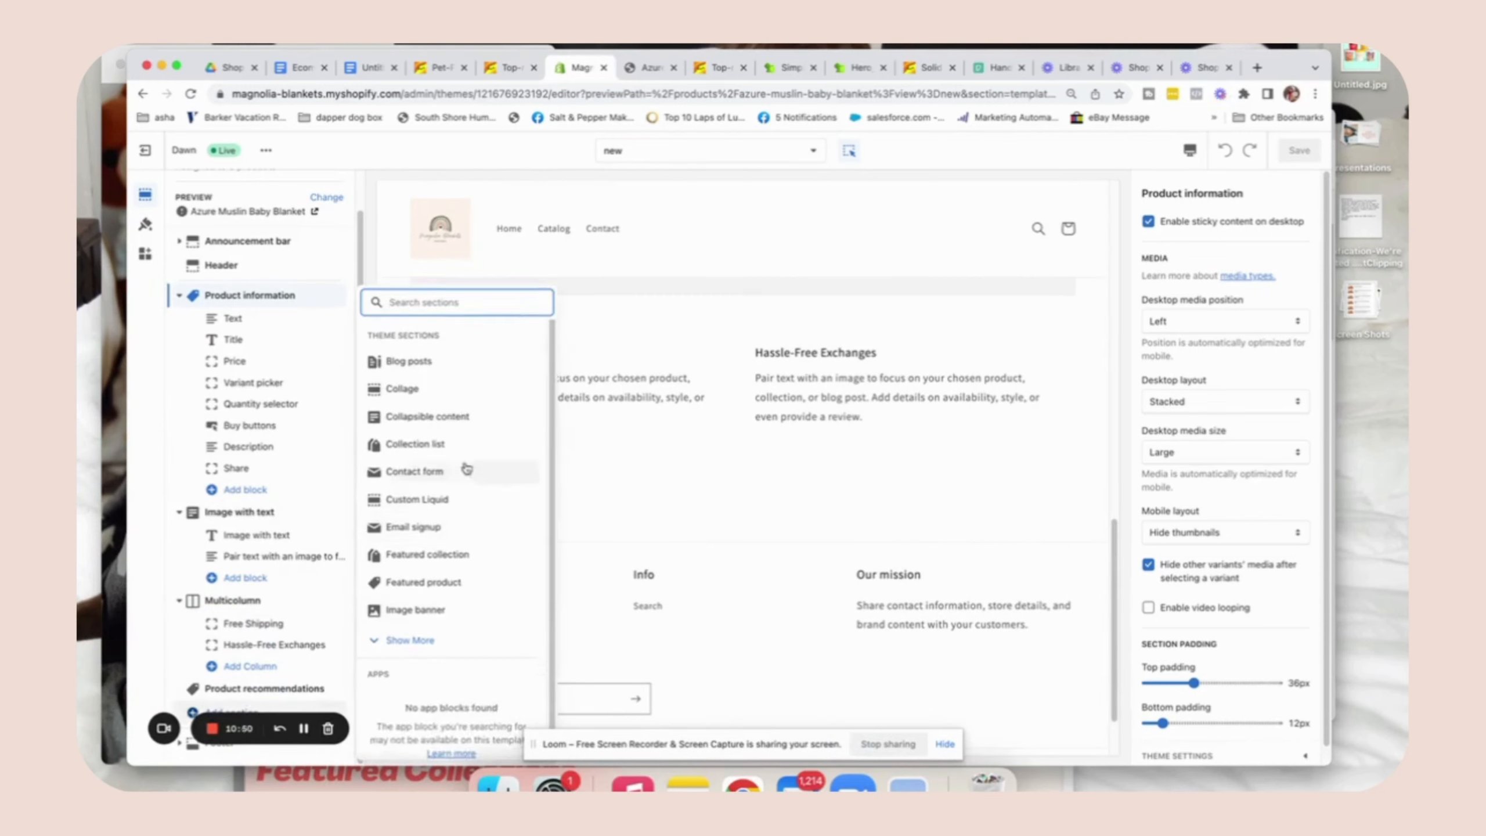
pyautogui.write('f')
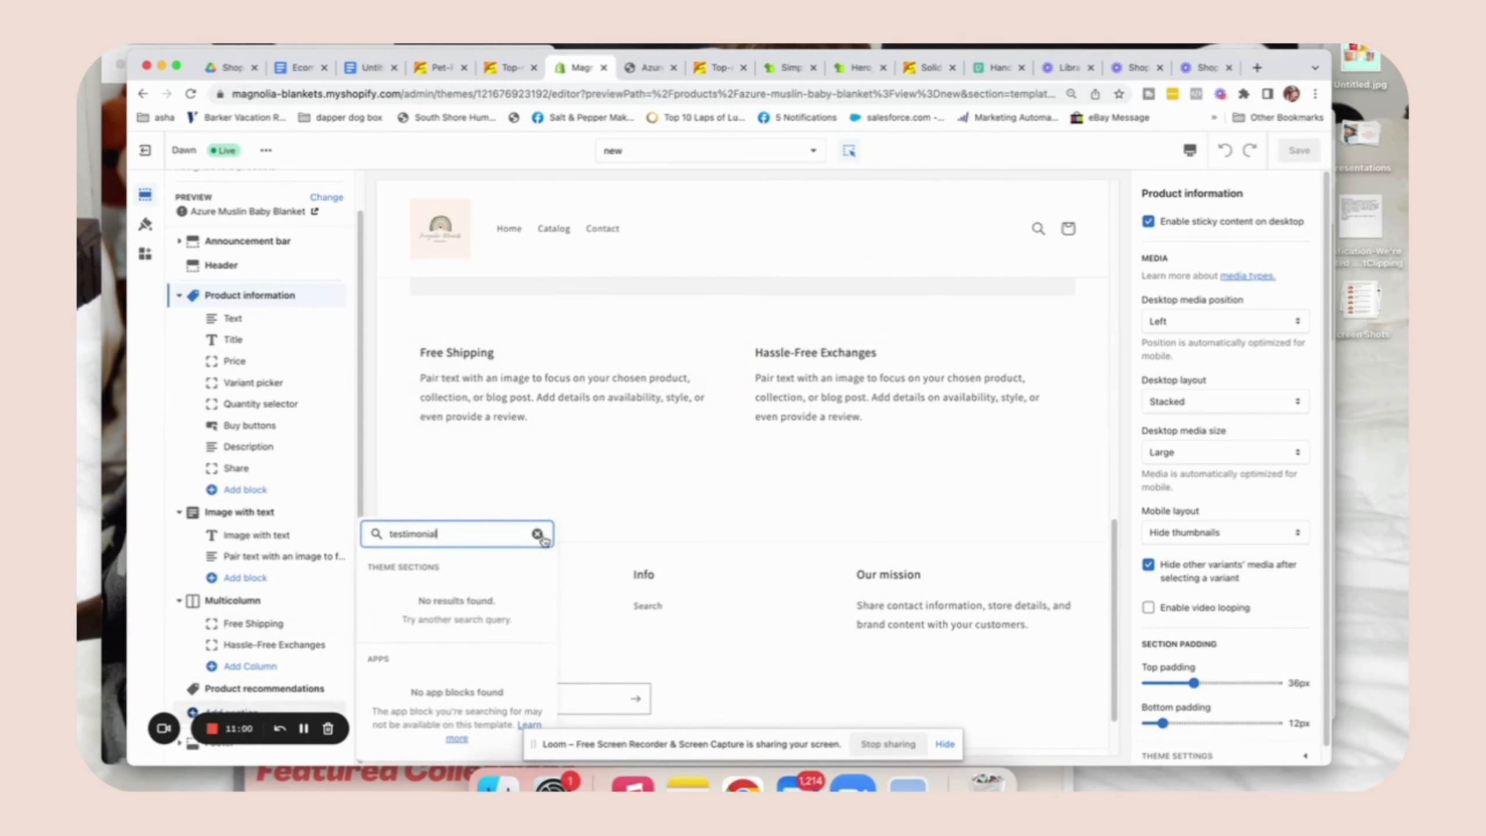
pyautogui.click(537, 535)
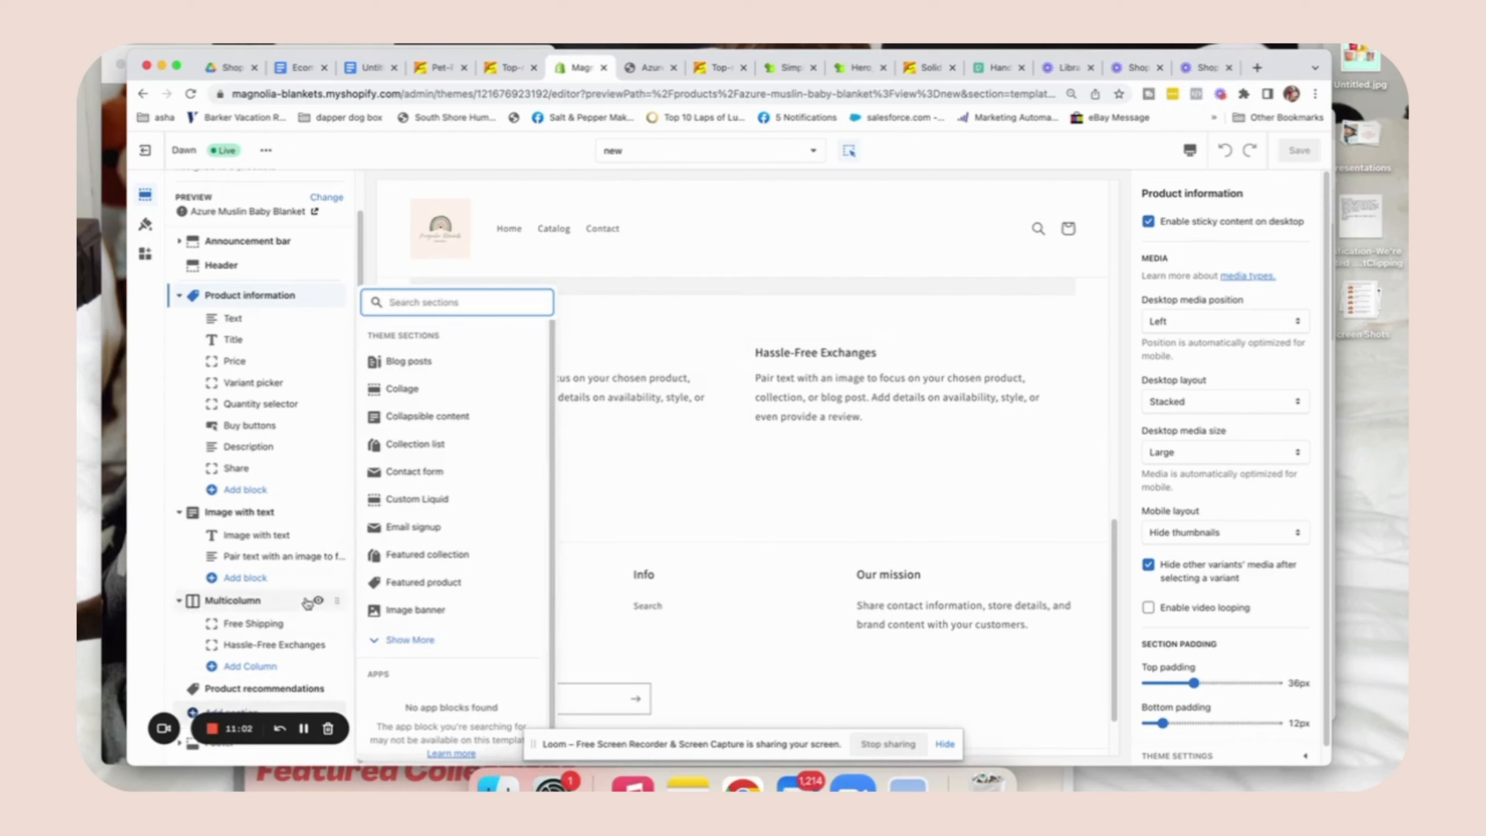
# Add a Video section to the new template and move it directly below the Product information section
pyautogui.click(411, 641)
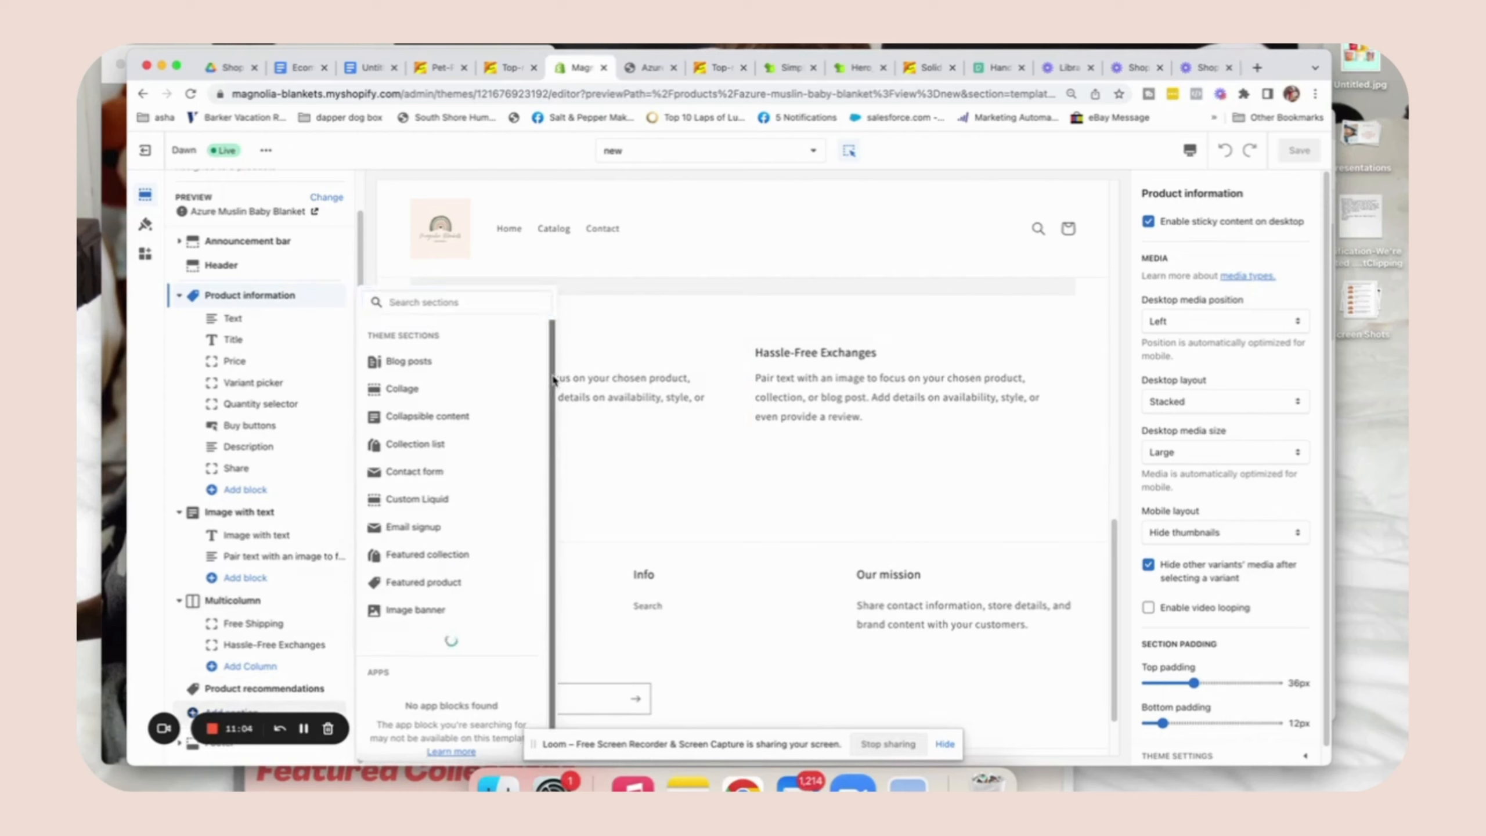
pyautogui.scroll(-5, 553, 409)
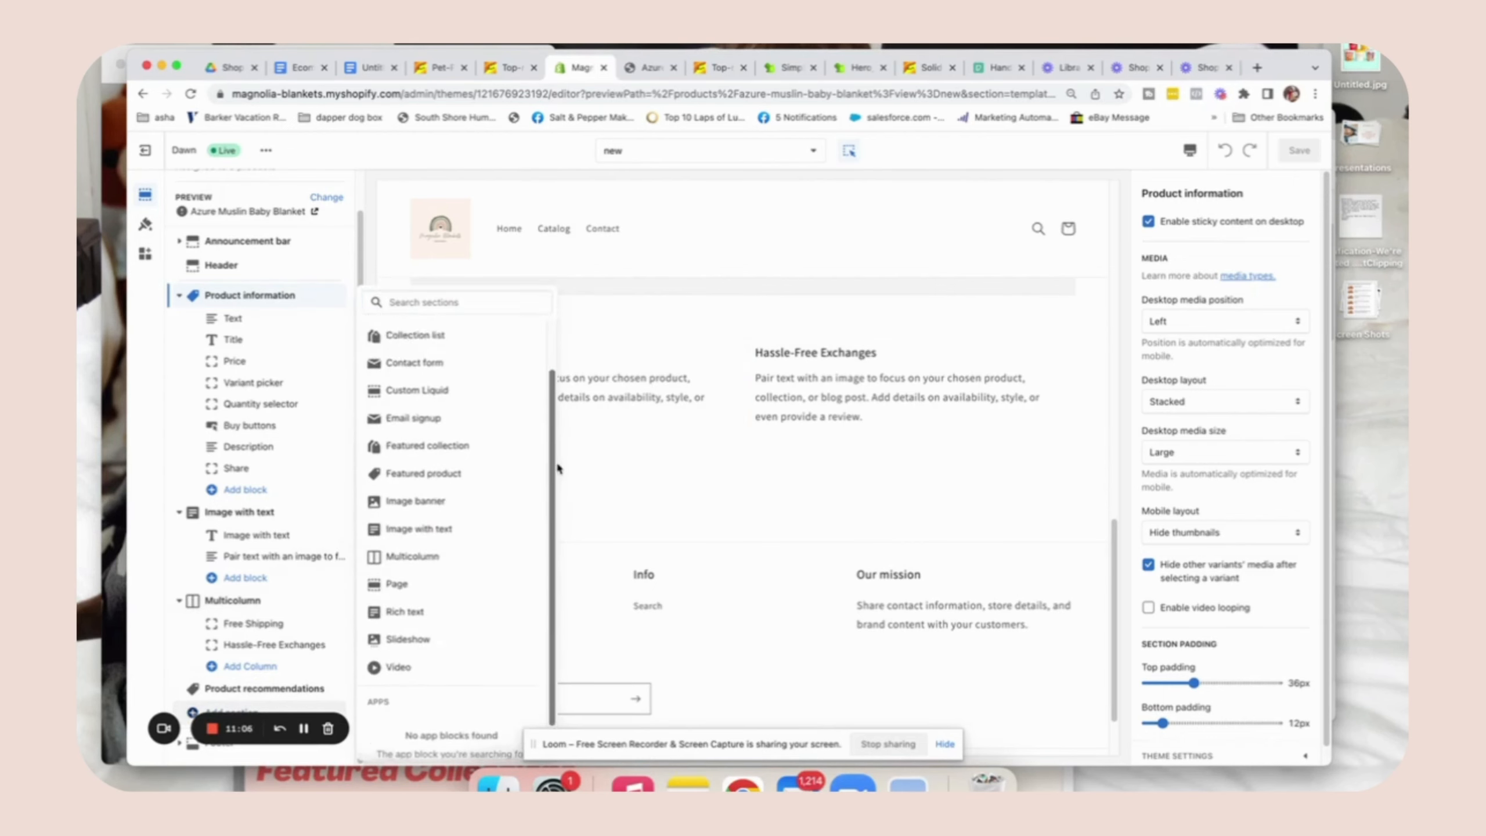
pyautogui.moveTo(560, 497)
pyautogui.mouseDown()
pyautogui.moveTo(550, 342)
pyautogui.moveTo(553, 478)
pyautogui.mouseUp()
pyautogui.click(402, 625)
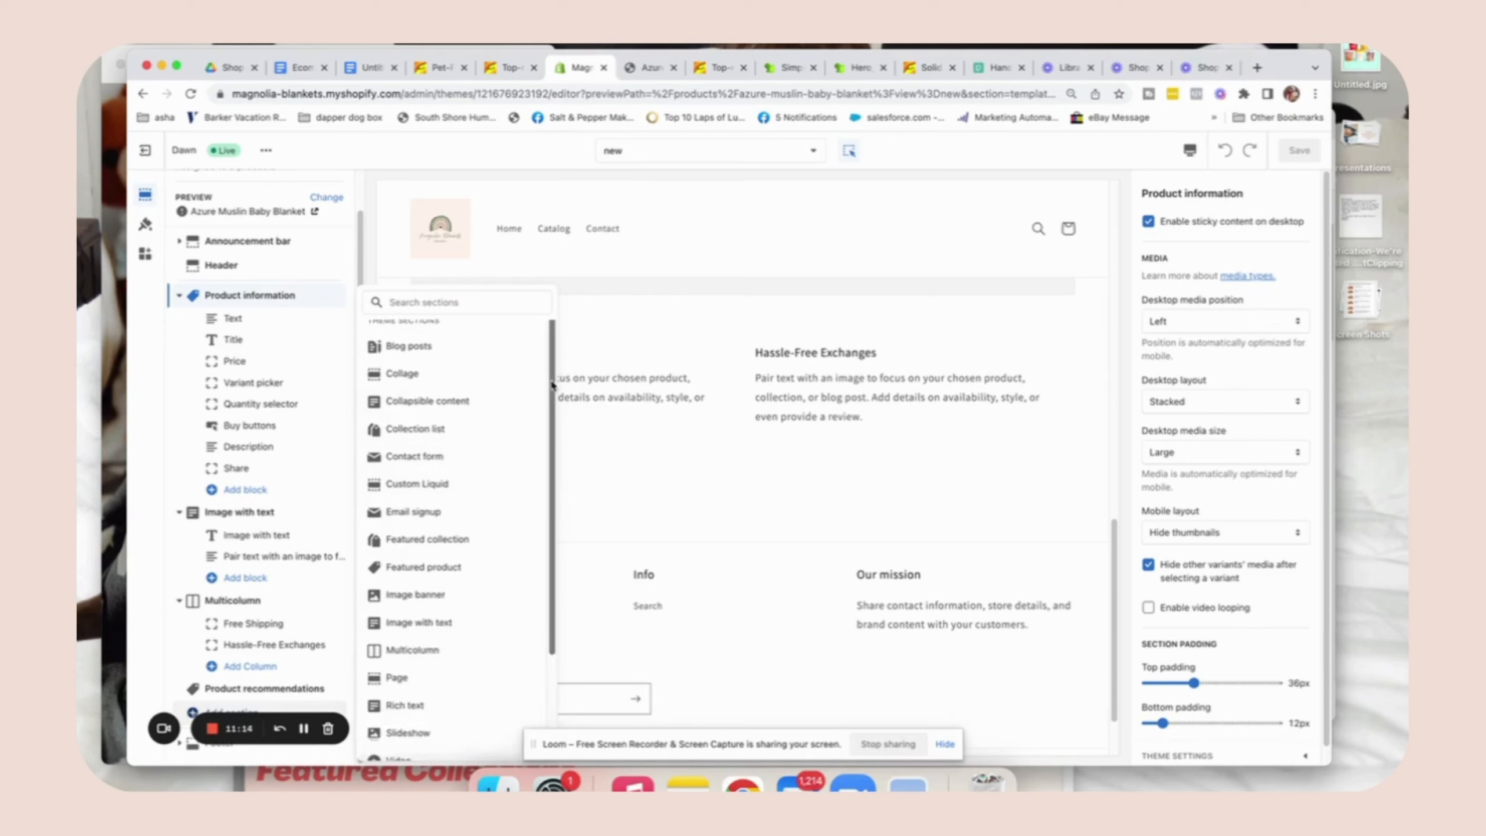
pyautogui.moveTo(552, 383); pyautogui.dragTo(555, 502)
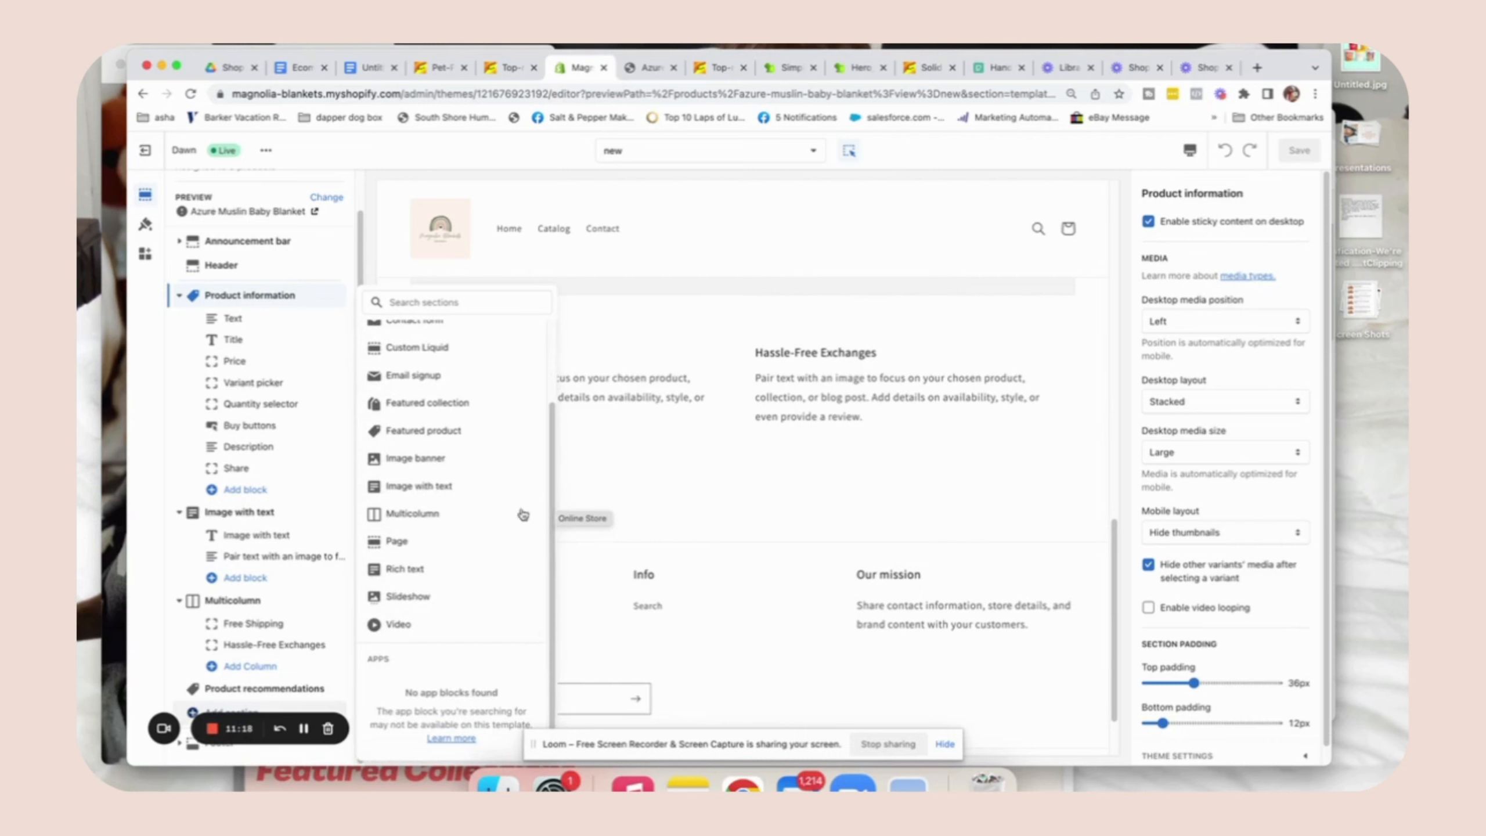
pyautogui.click(391, 624)
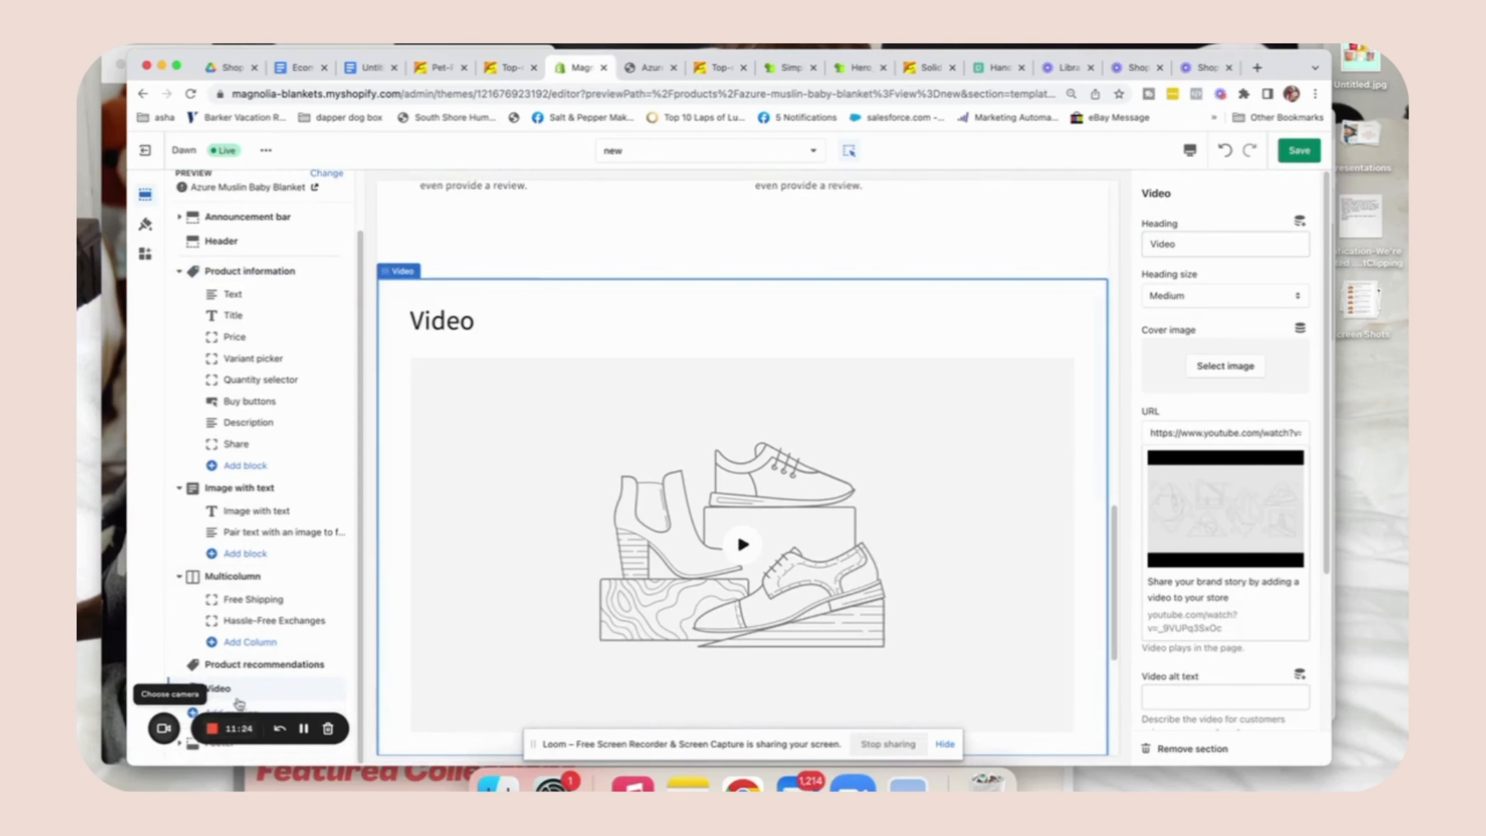
pyautogui.moveTo(335, 688); pyautogui.dragTo(346, 488)
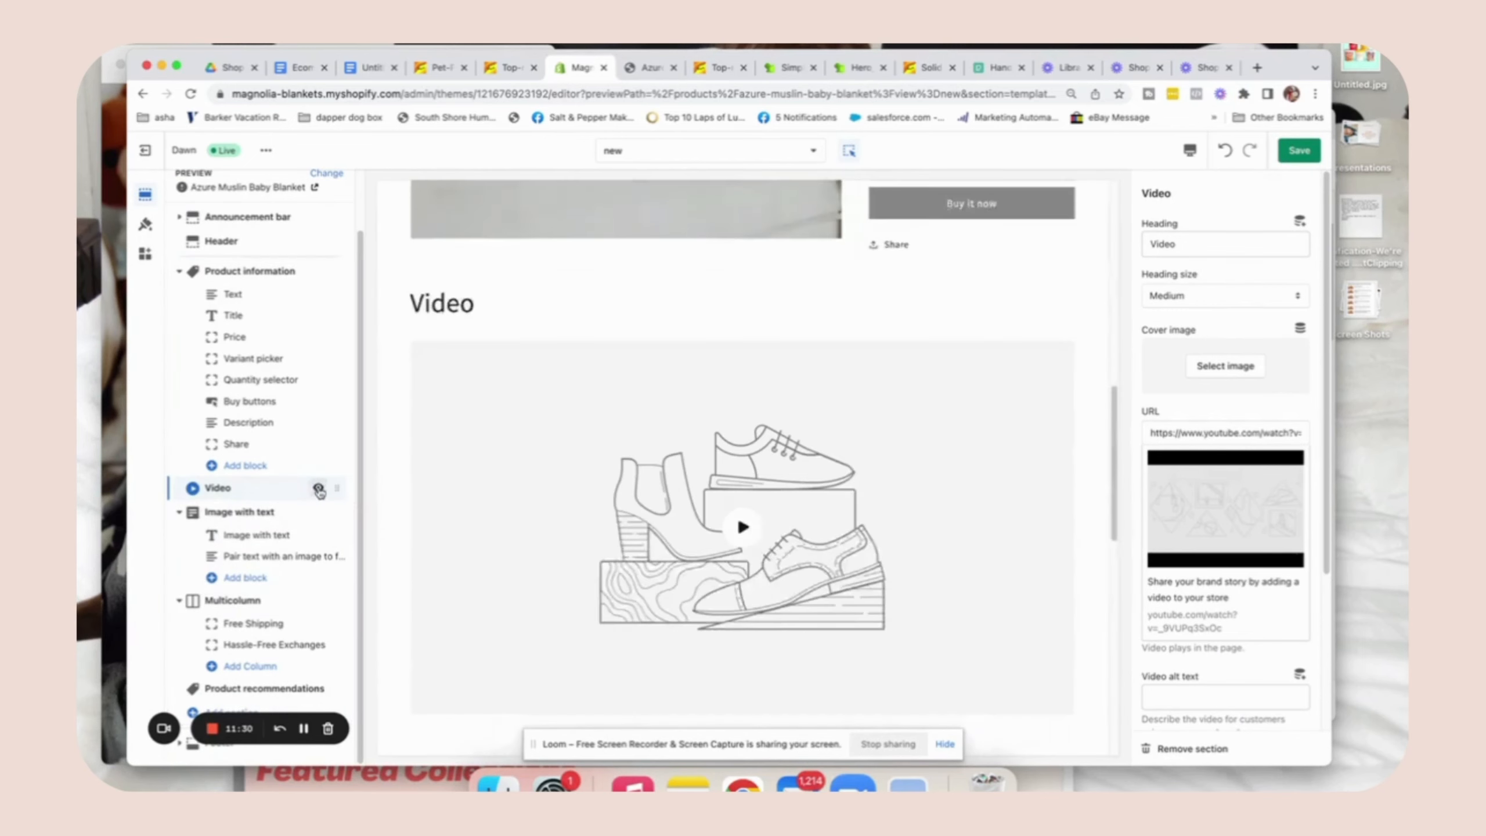
# Add a Text block directly below the Title in the Product information section, and add a Product rating block after Share
pyautogui.moveTo(1114, 410); pyautogui.dragTo(1124, 162)
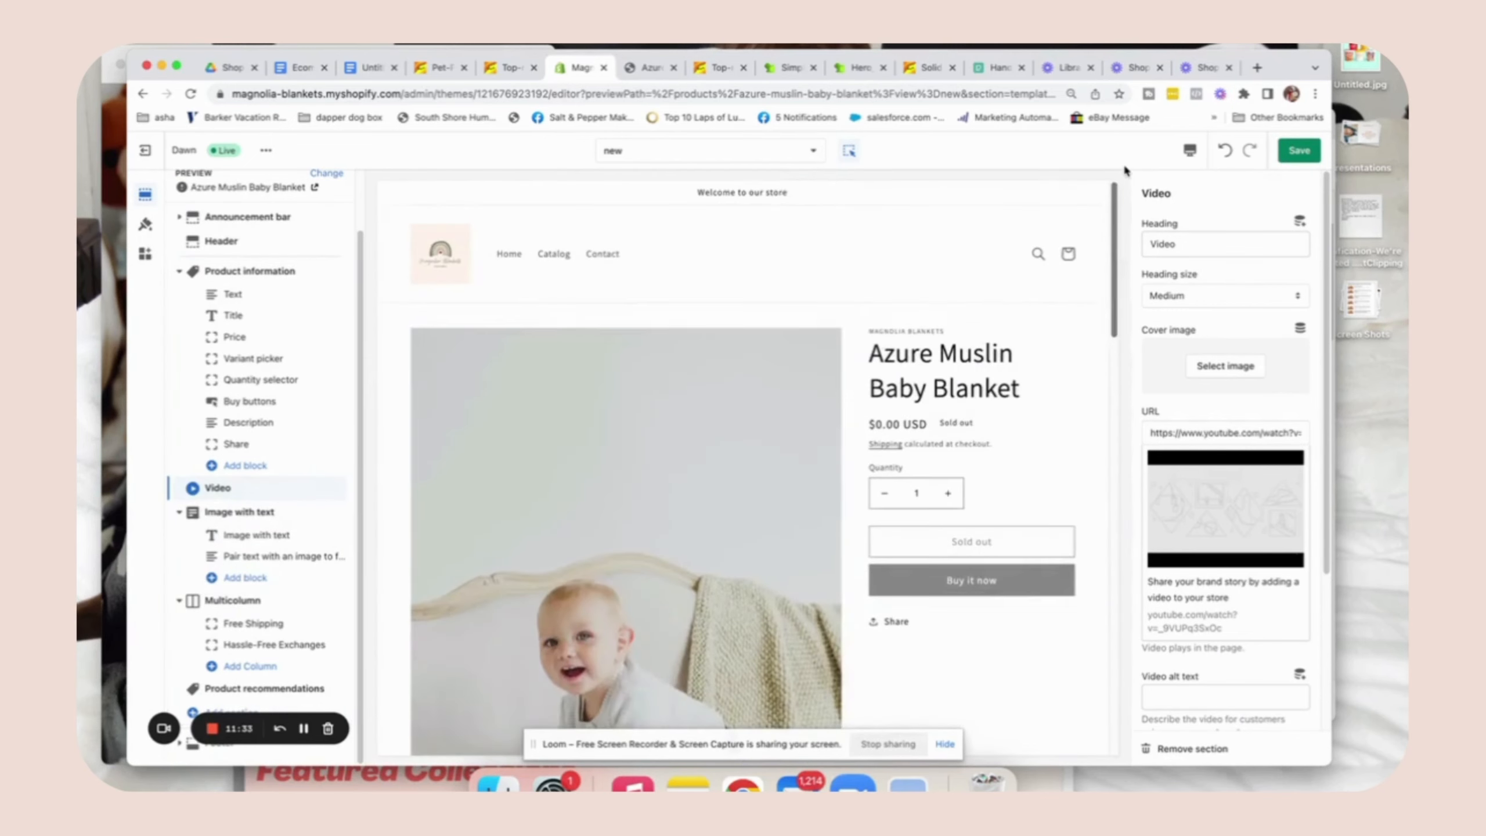
pyautogui.click(1085, 341)
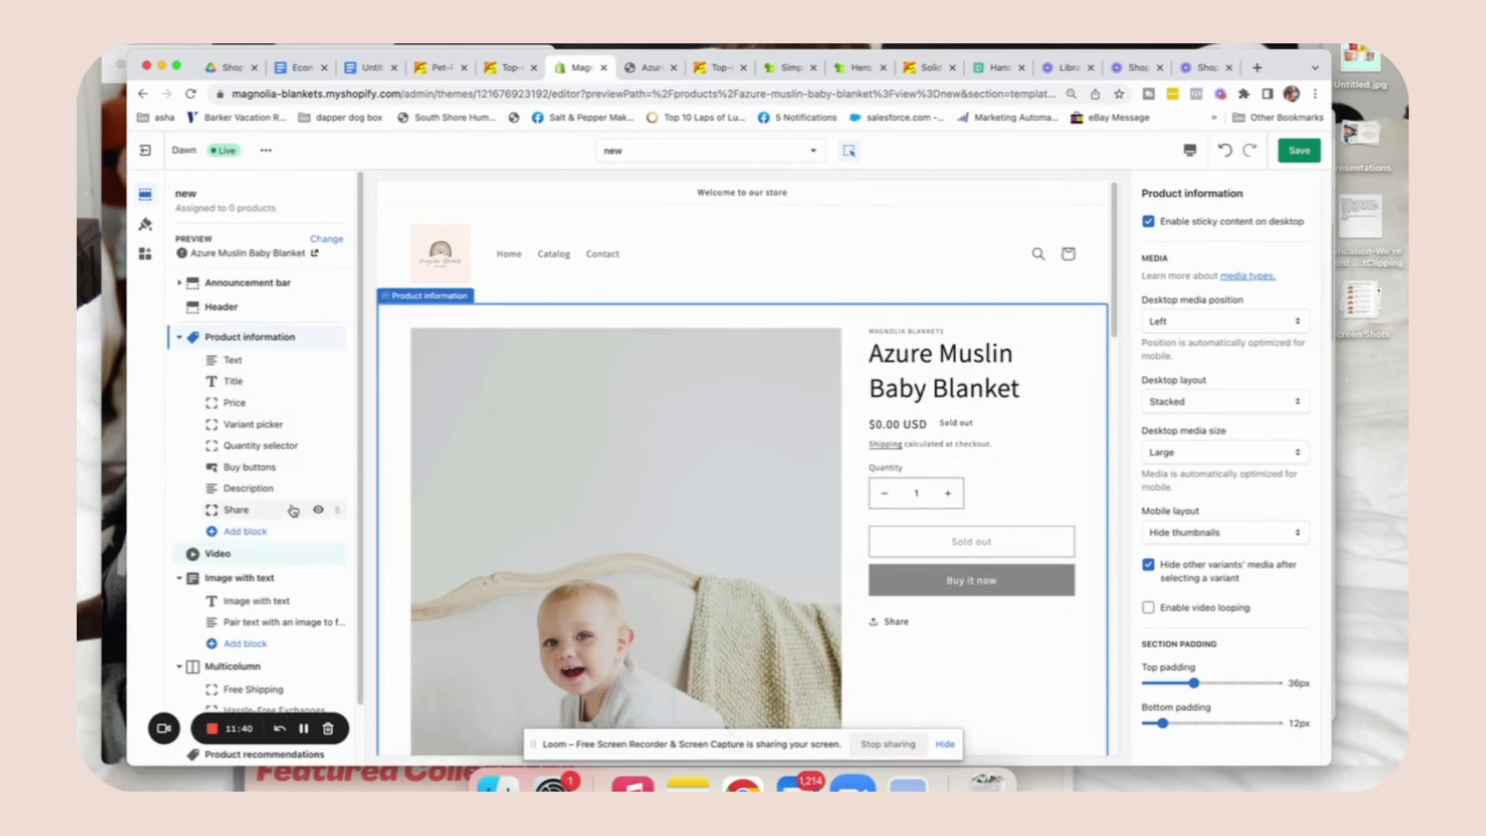
pyautogui.moveTo(293, 511)
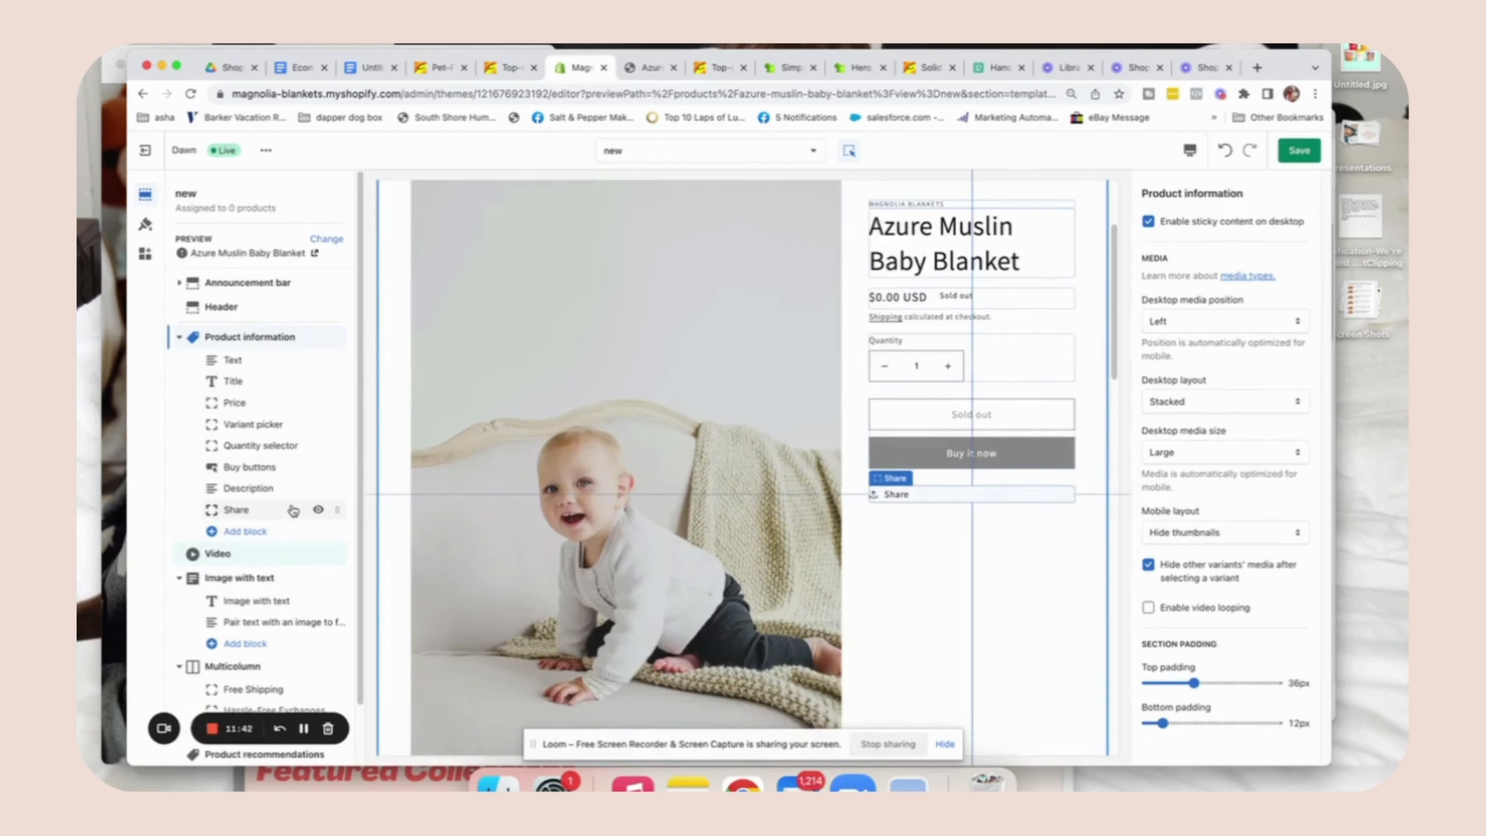
pyautogui.click(243, 531)
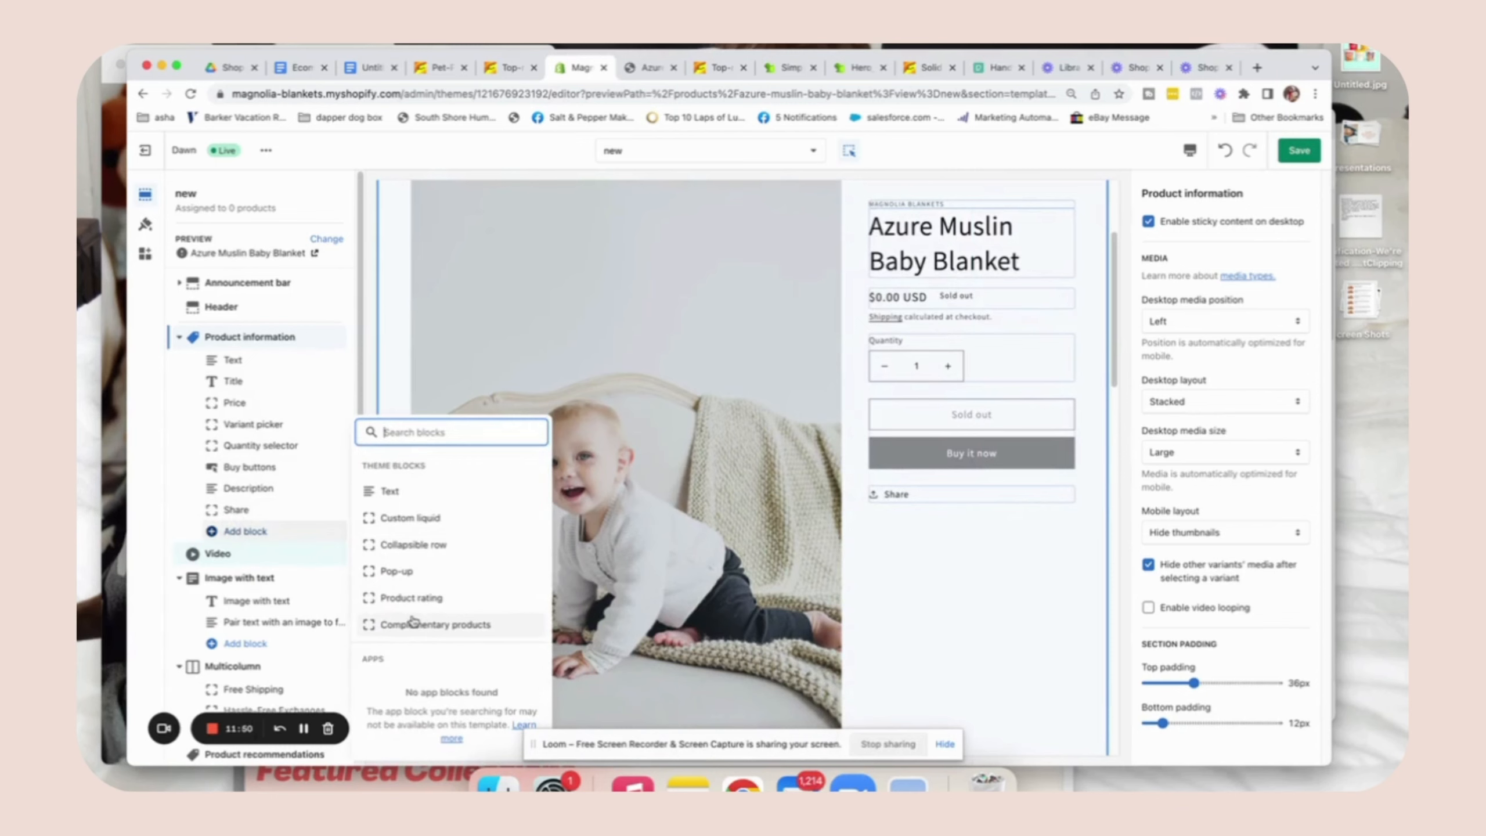
pyautogui.click(390, 491)
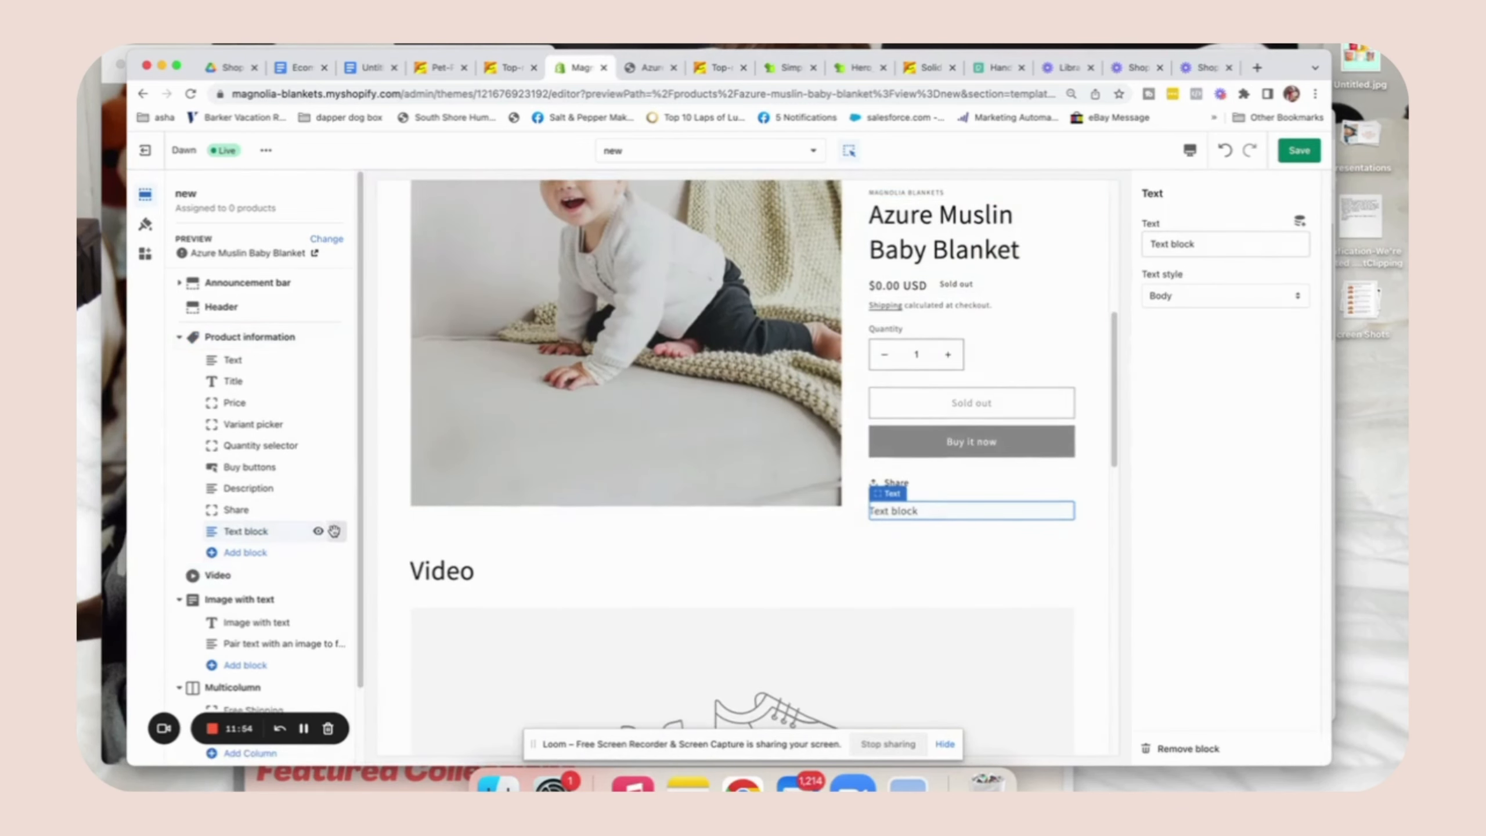
pyautogui.moveTo(329, 530); pyautogui.dragTo(291, 405)
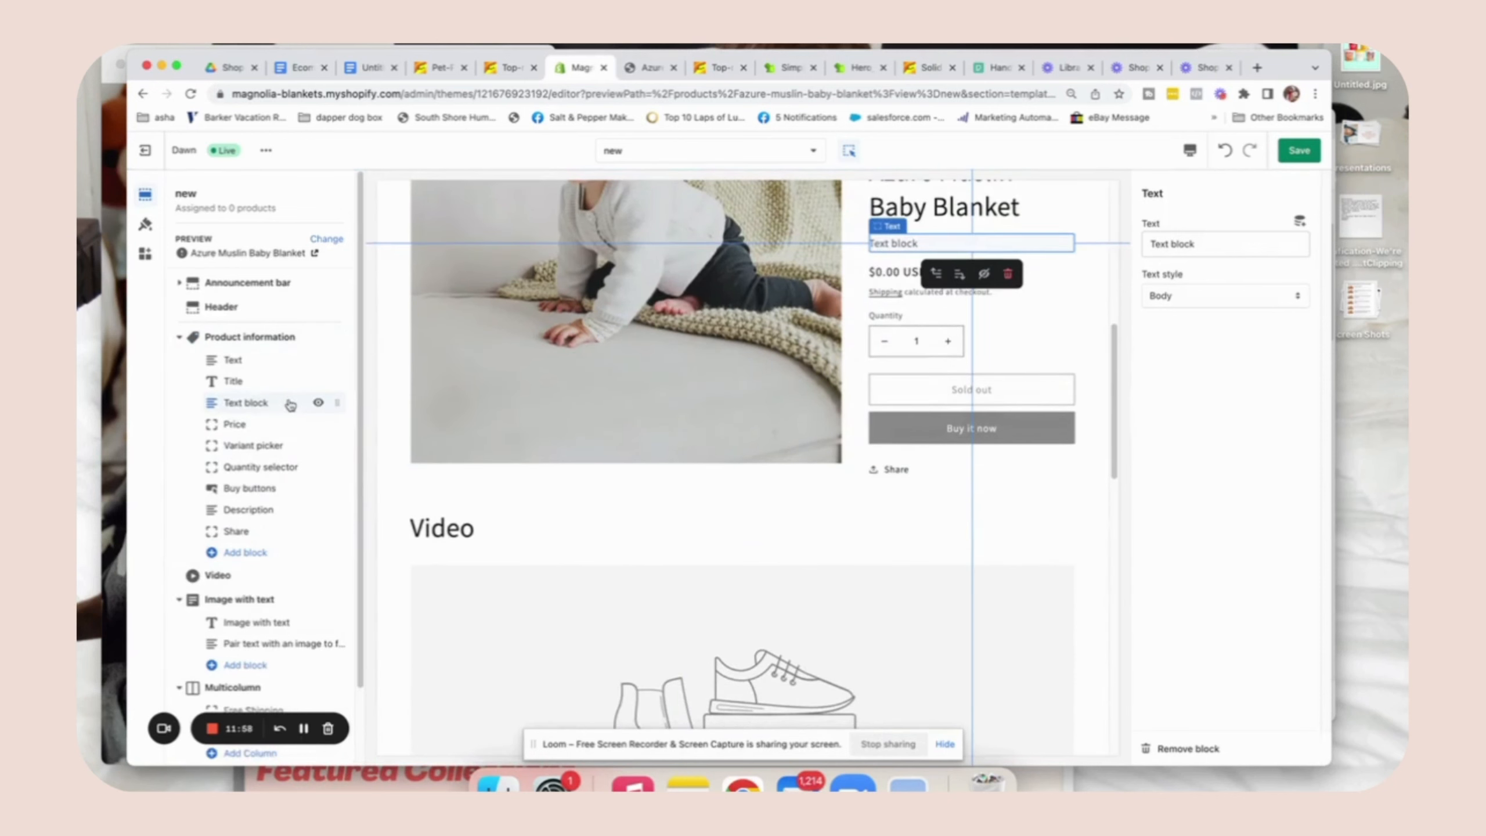
pyautogui.click(250, 556)
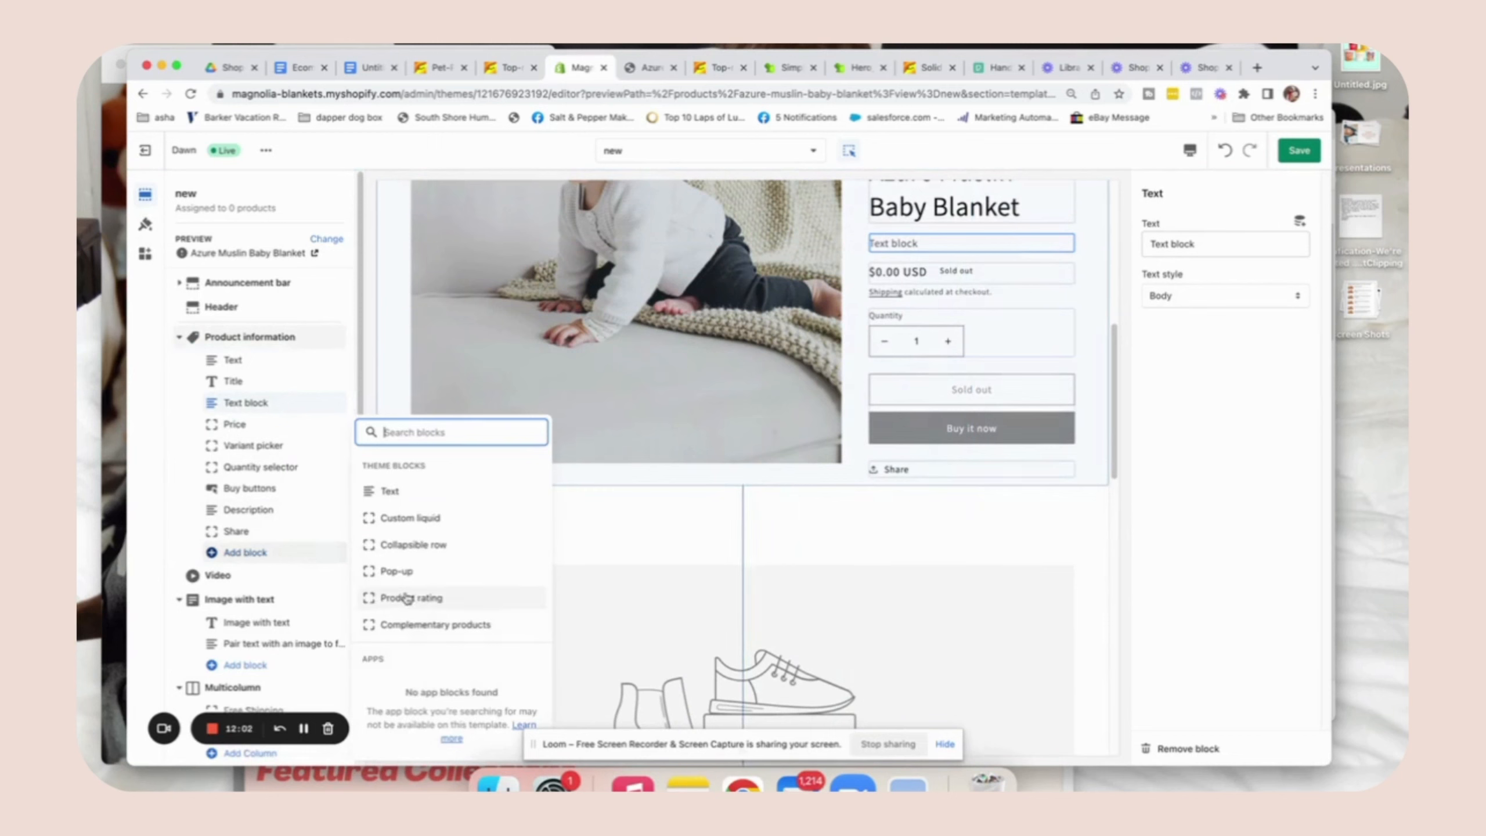
pyautogui.click(407, 598)
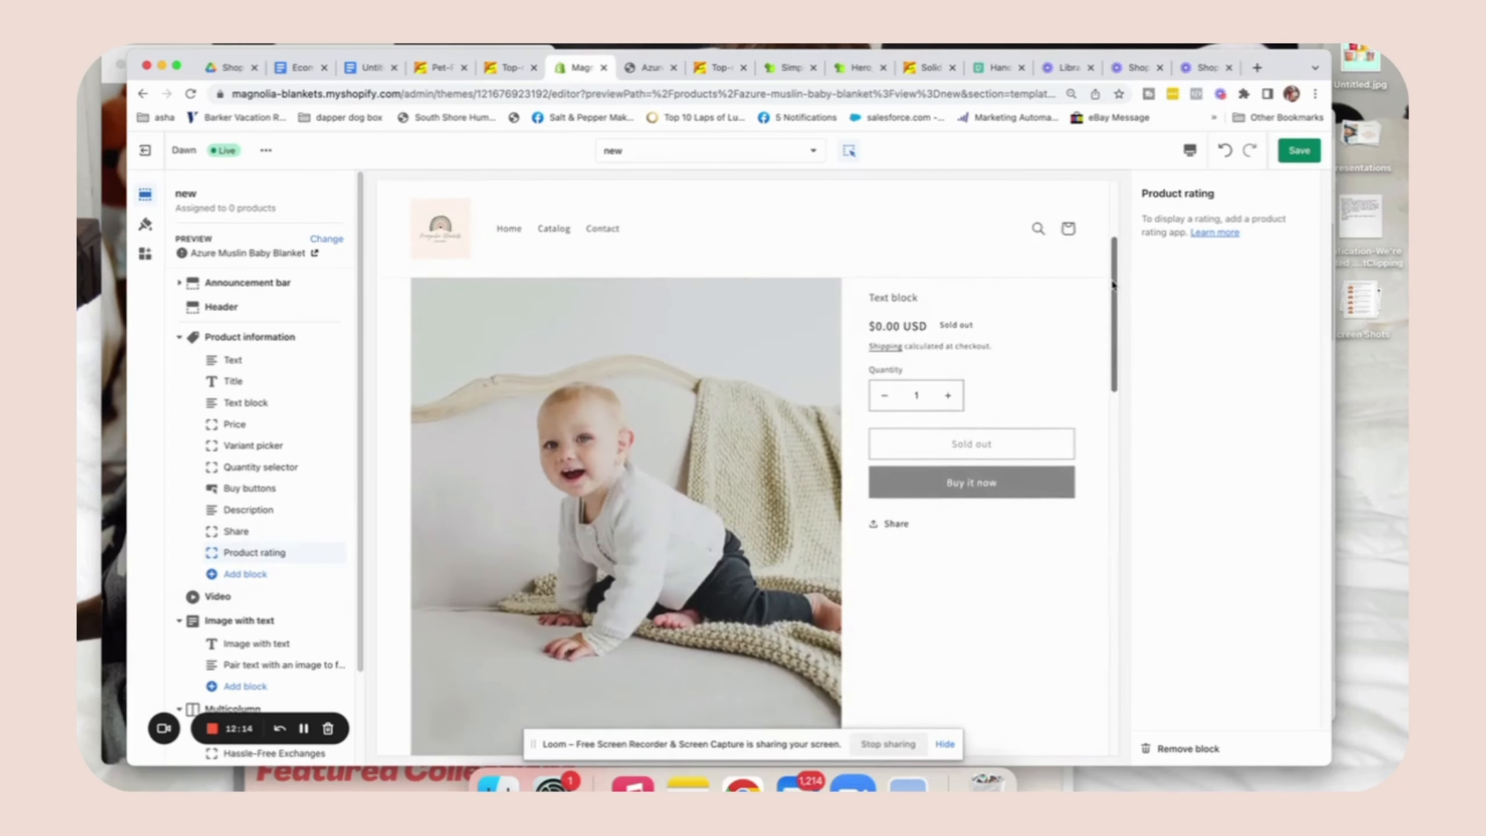
# Open the settings of the Product information section, check its blocks in the preview, and save the new template
pyautogui.click(910, 537)
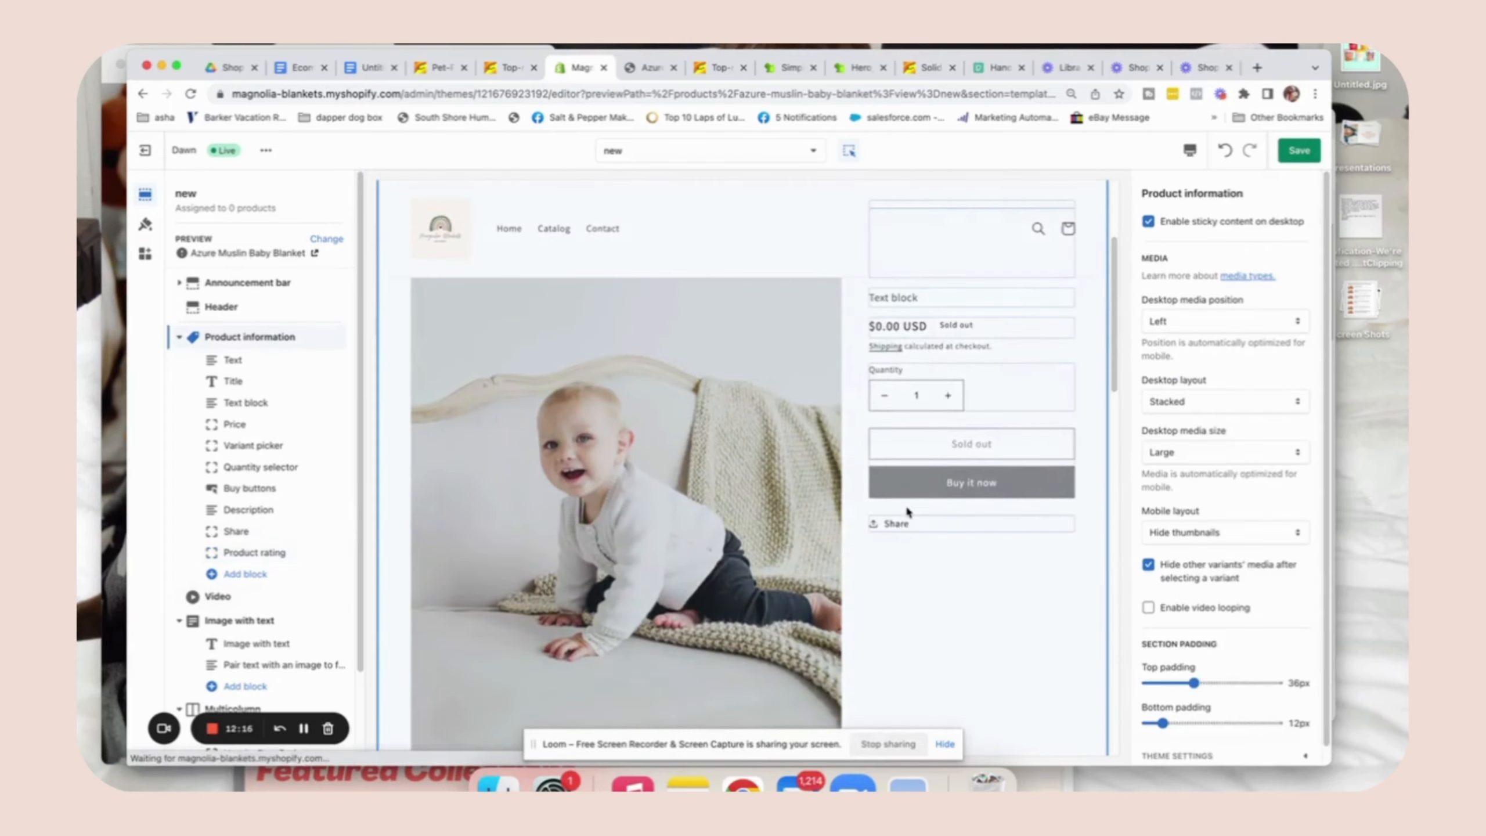
pyautogui.moveTo(1110, 306); pyautogui.dragTo(1110, 237)
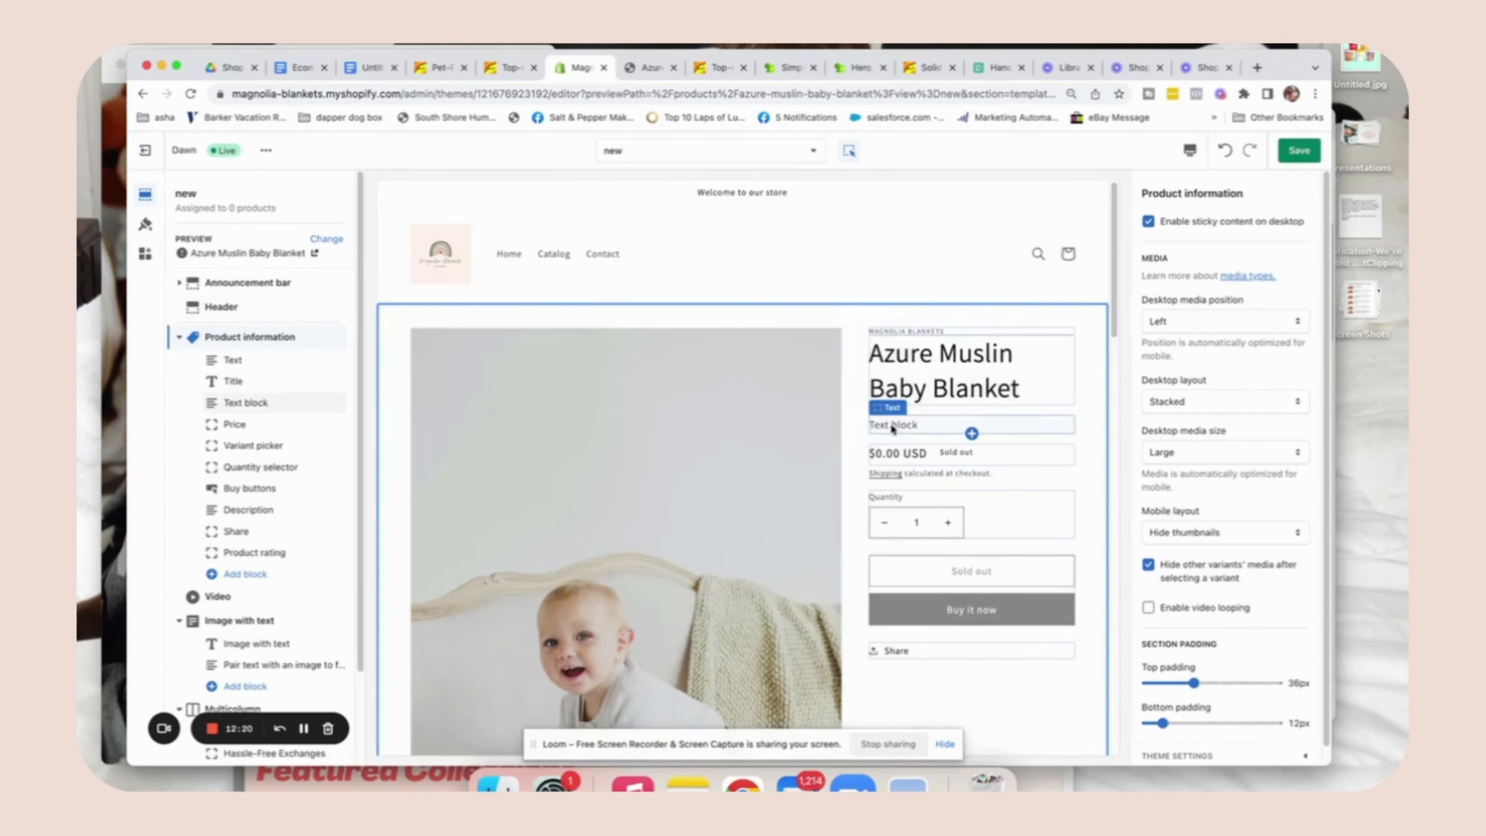
pyautogui.scroll(-4, 359, 564)
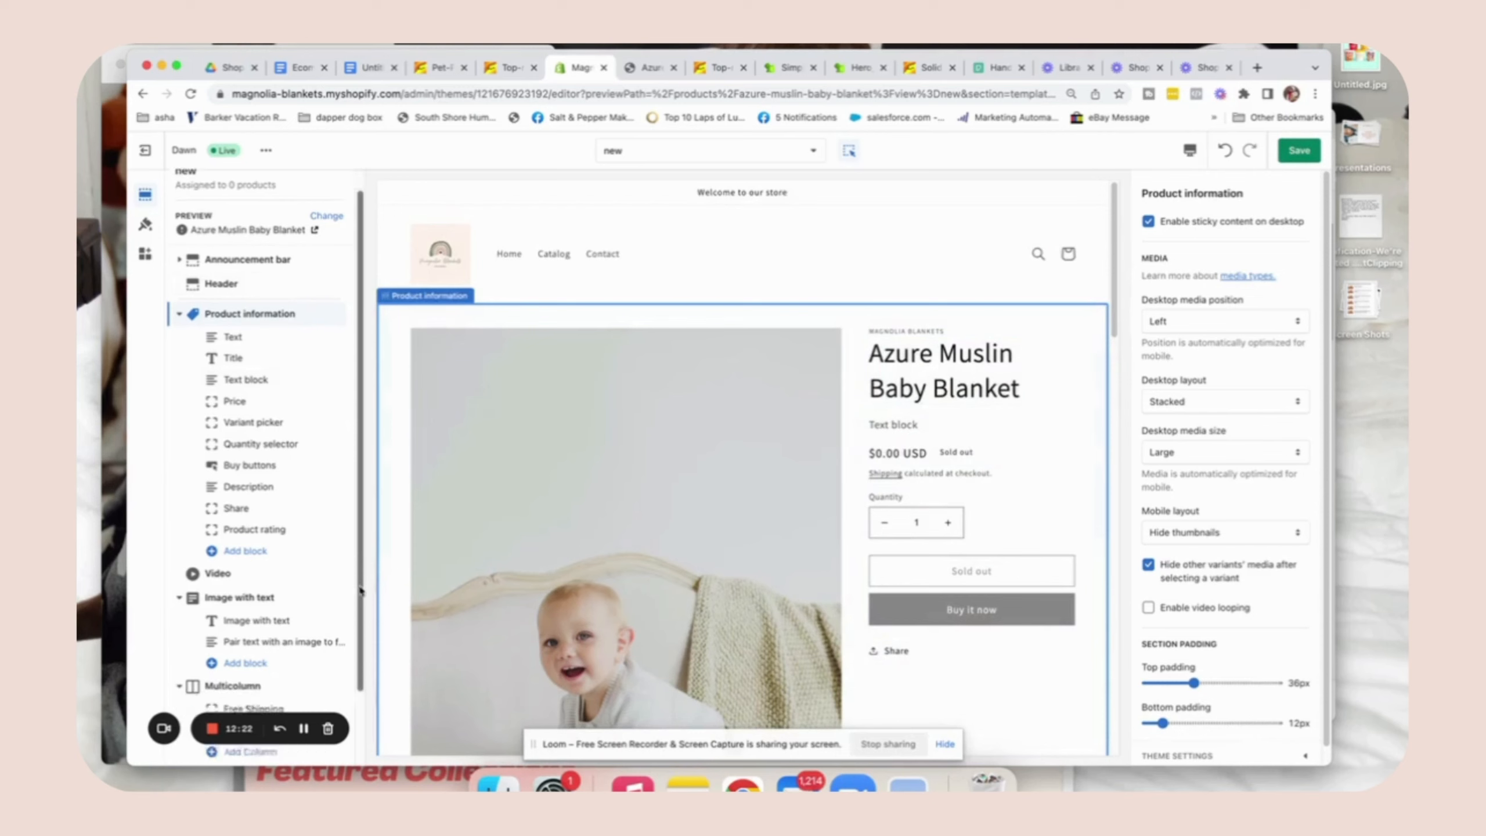
pyautogui.click(1299, 151)
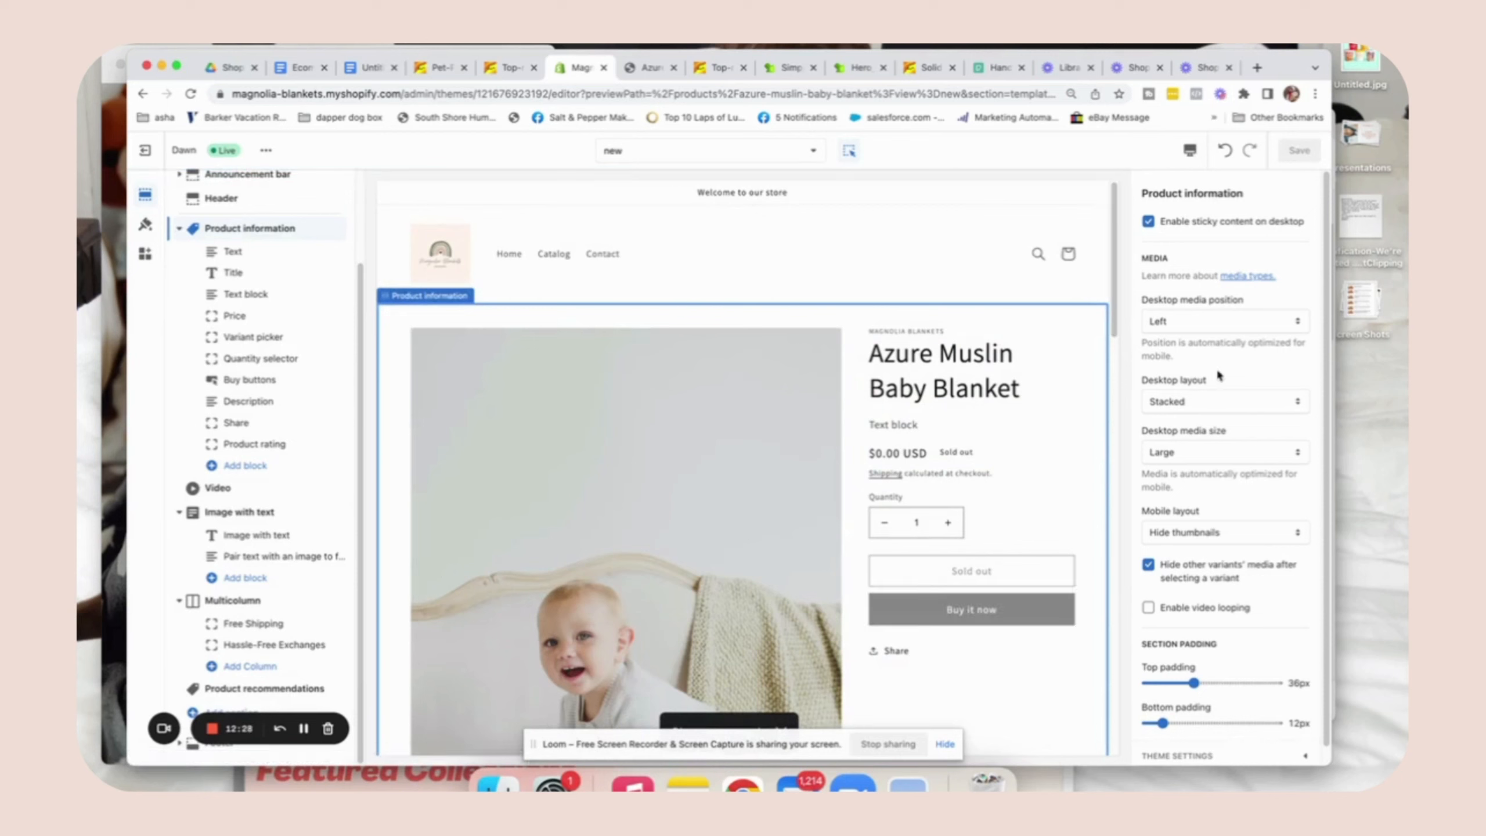
# Look over the Product information section's media settings and the options available for its desktop layout
pyautogui.click(682, 287)
pyautogui.click(268, 344)
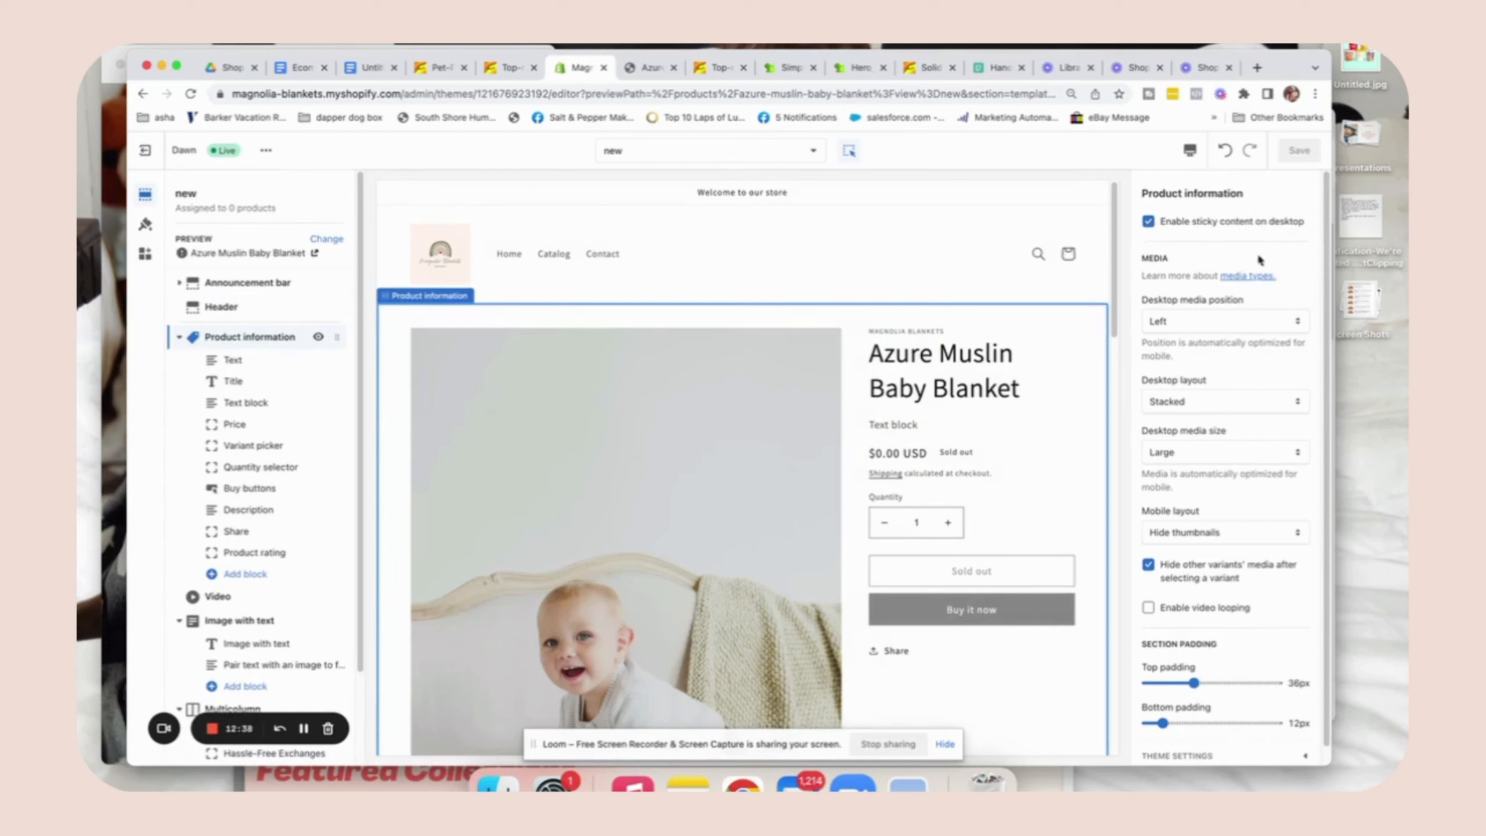
pyautogui.scroll(-1, 1327, 205)
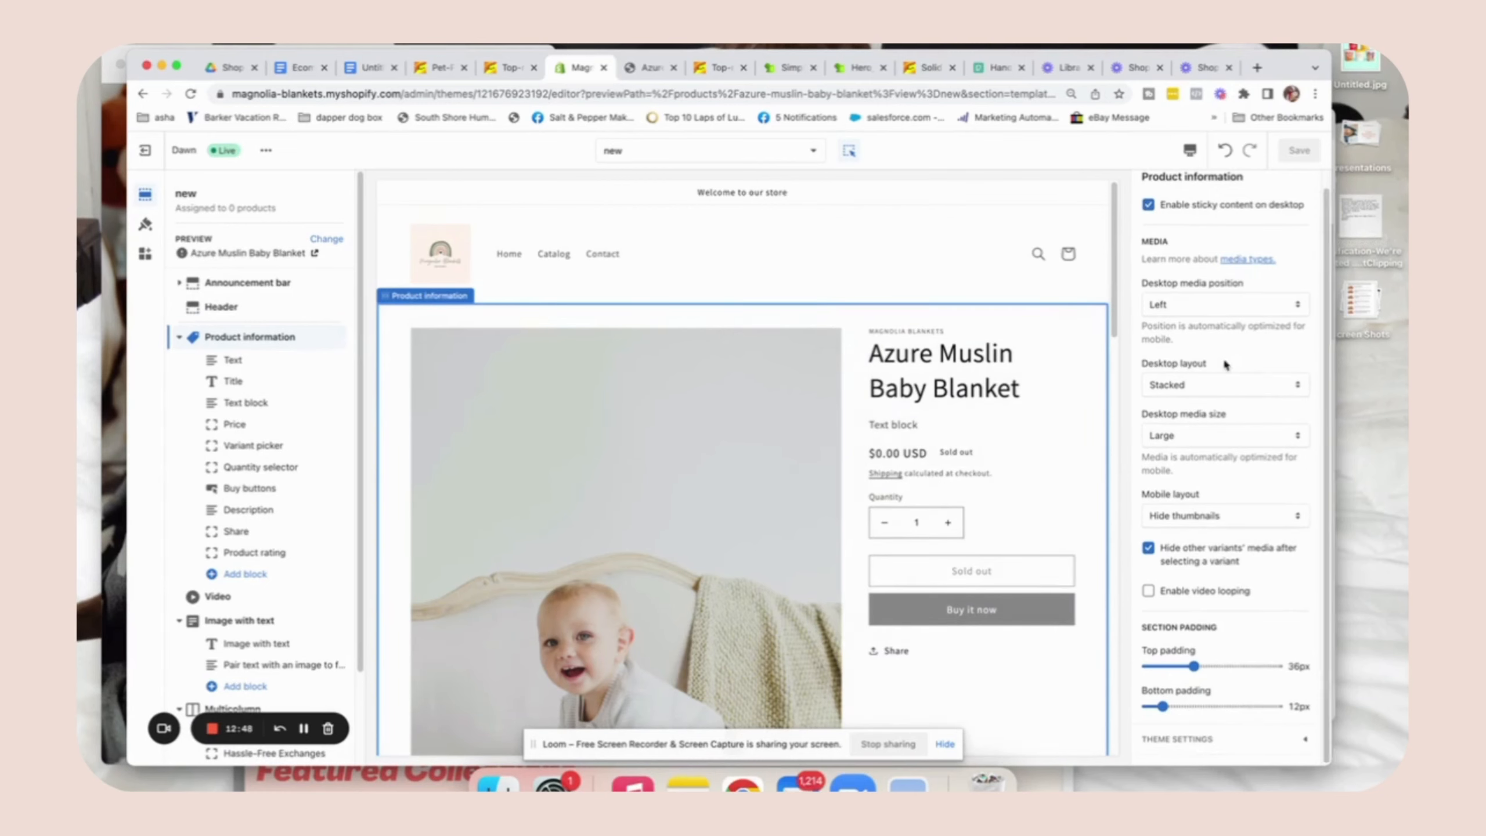
pyautogui.click(1170, 391)
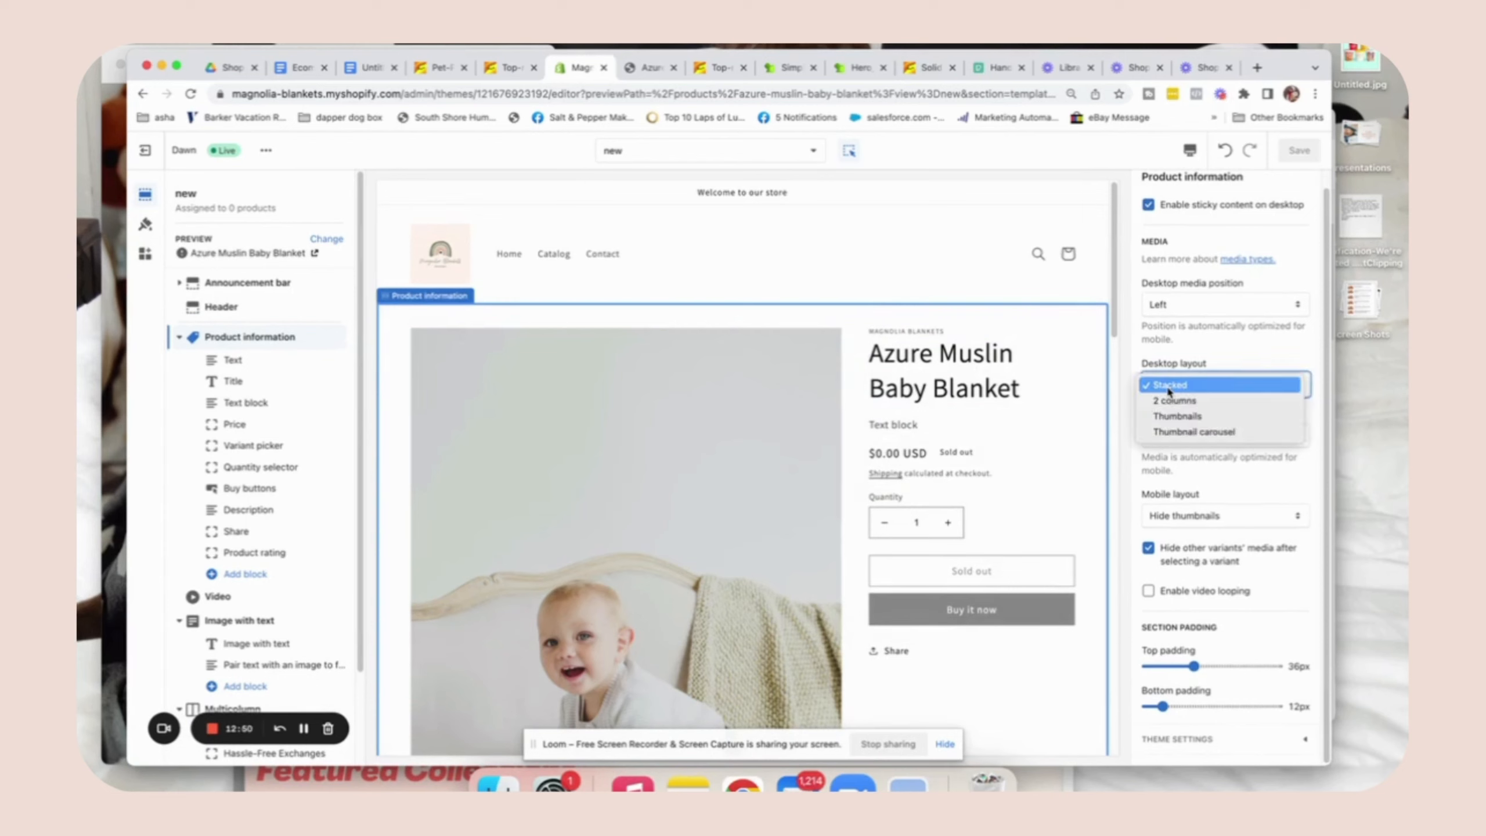
pyautogui.click(1236, 360)
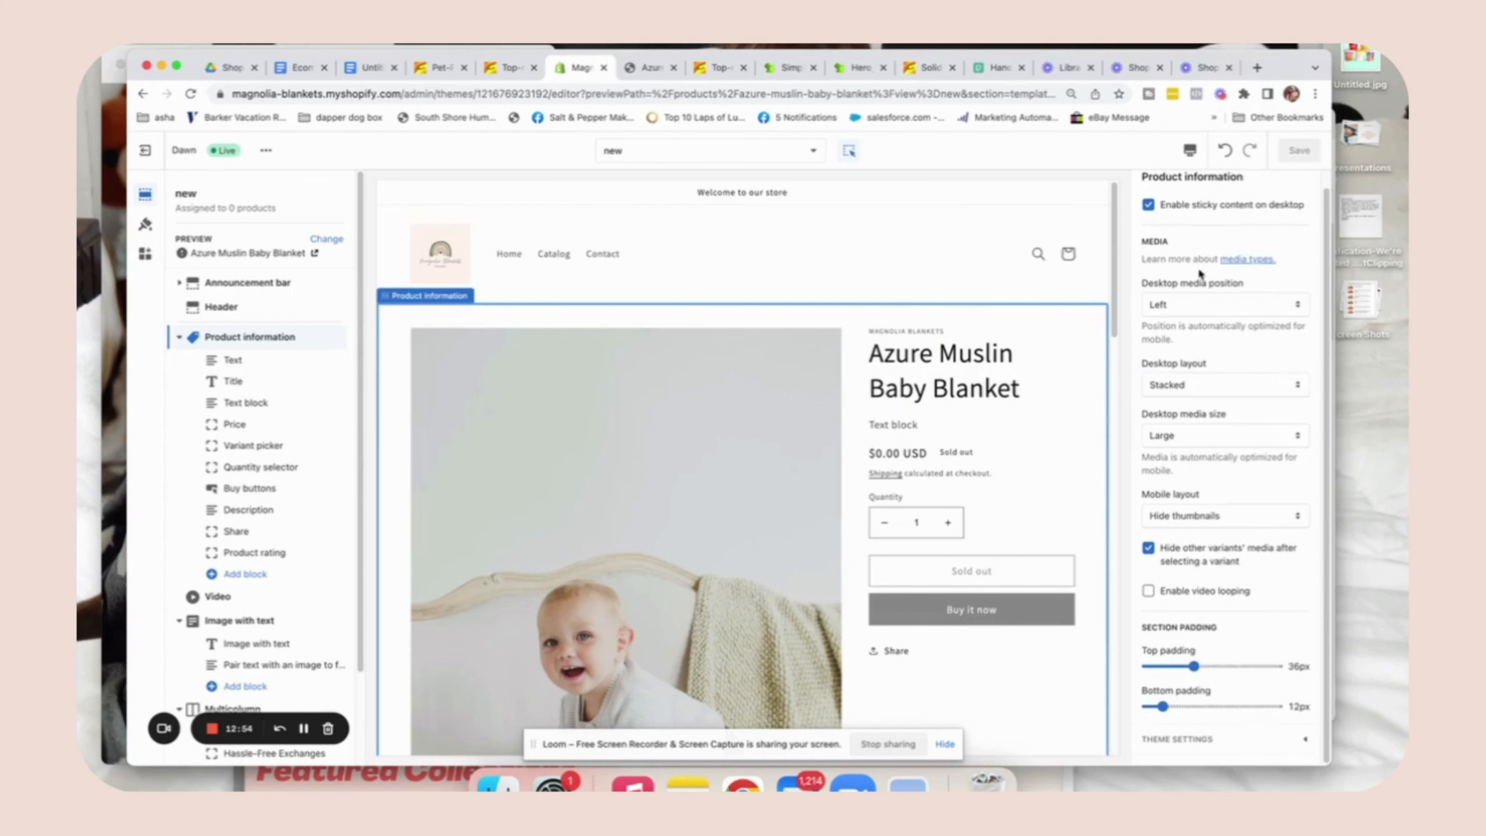
# Try the 2 columns desktop layout for the product media, and set the layout back to Stacked
pyautogui.moveTo(1285, 66); pyautogui.dragTo(1286, 38)
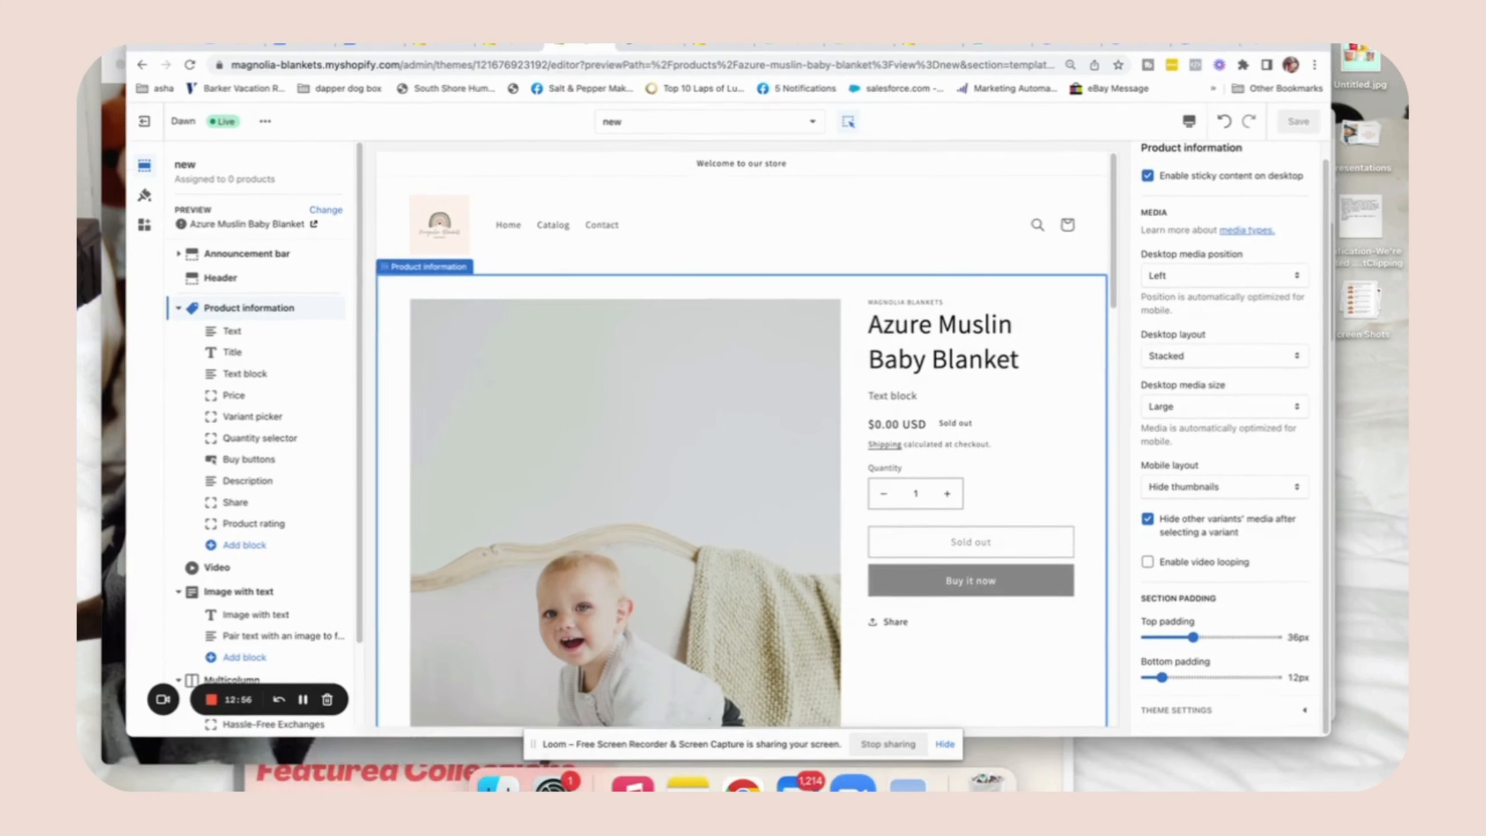
pyautogui.click(1167, 361)
pyautogui.click(1172, 372)
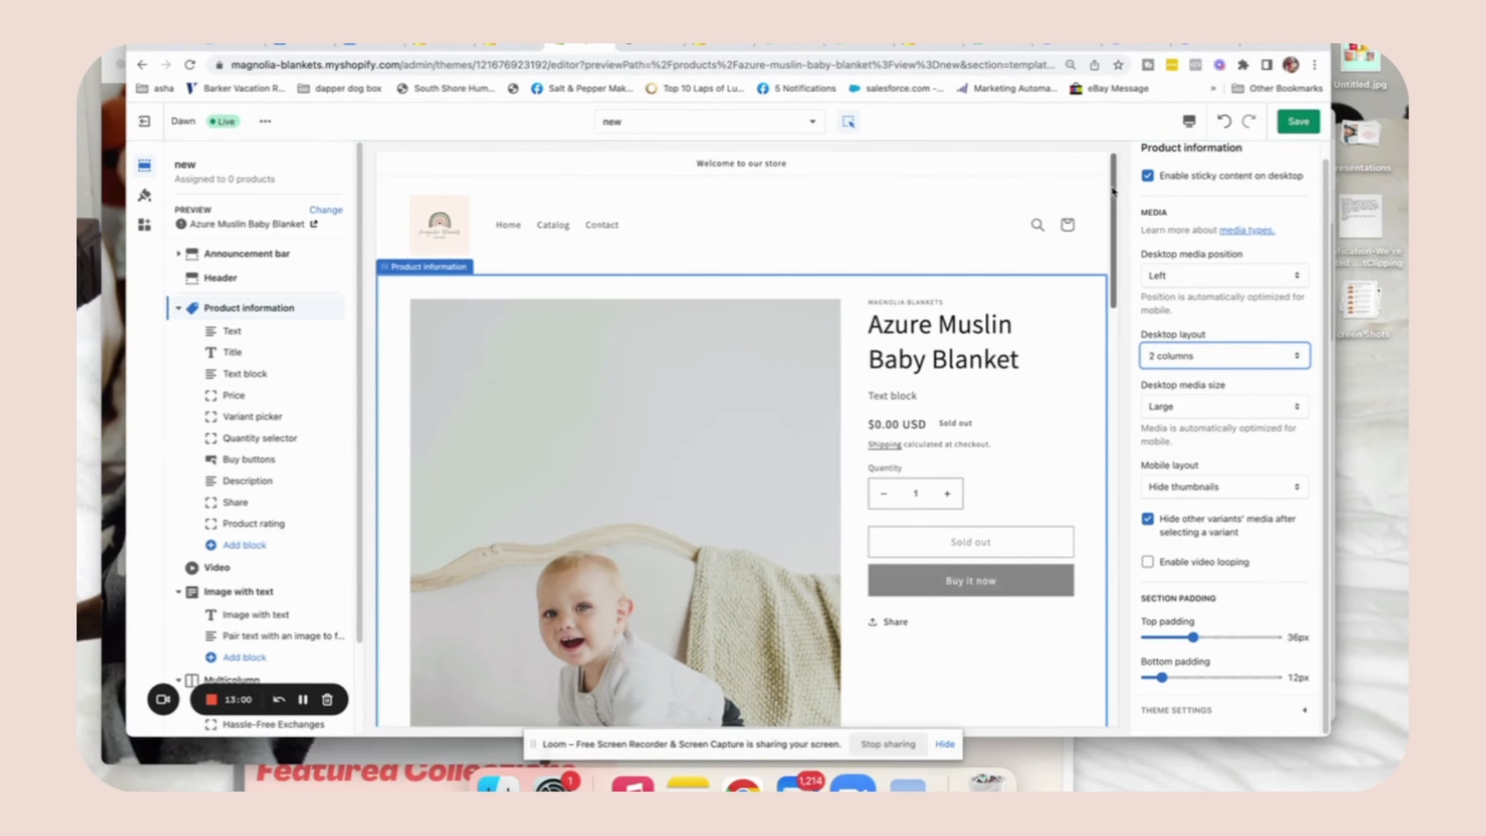
pyautogui.moveTo(1114, 181)
pyautogui.mouseDown()
pyautogui.moveTo(1123, 613)
pyautogui.moveTo(1126, 190)
pyautogui.mouseUp()
pyautogui.click(1176, 360)
pyautogui.click(1171, 343)
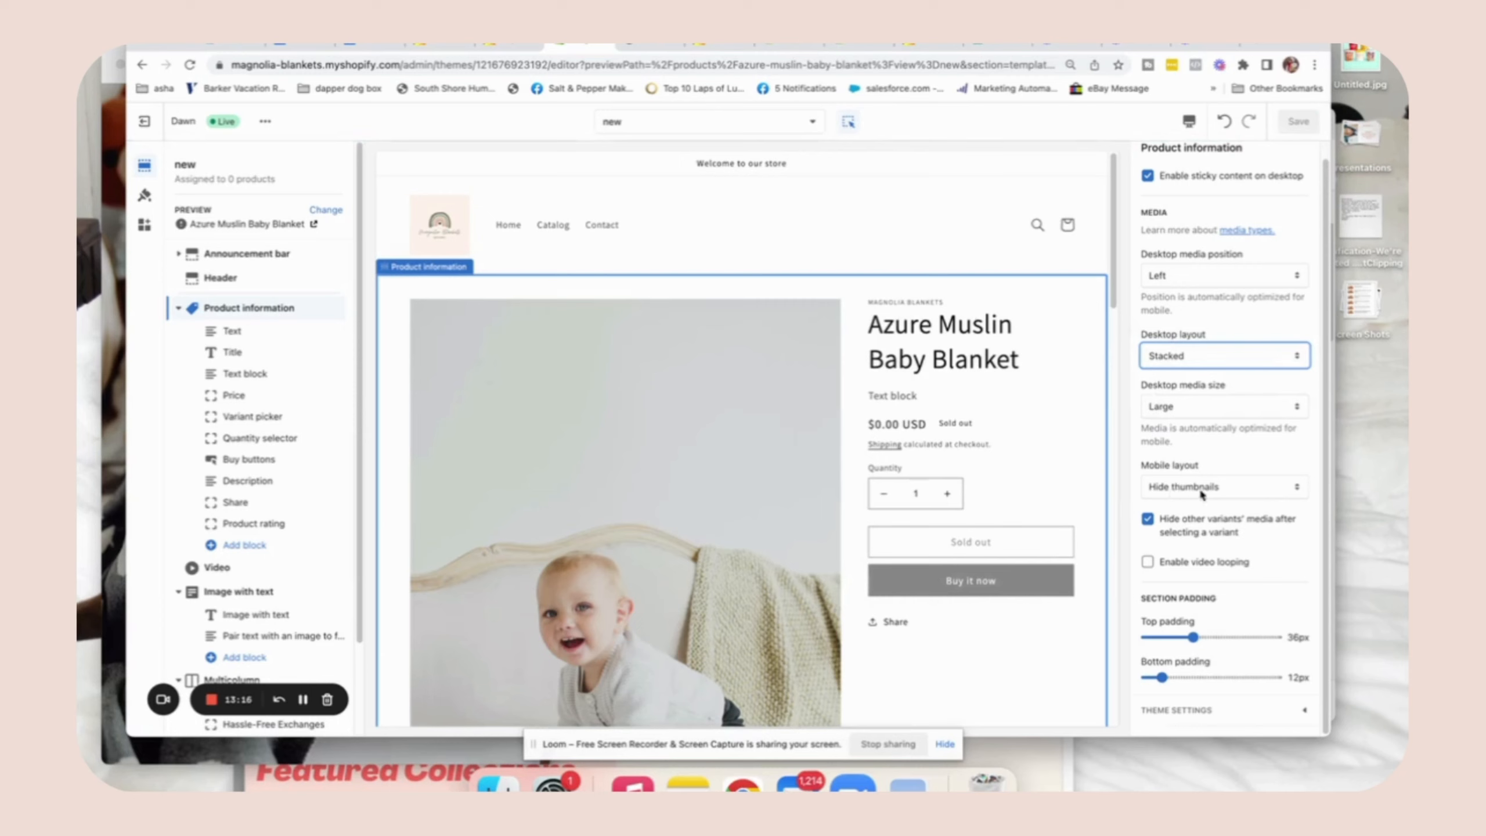
# Set the product media's mobile layout to 2 columns and check the product page in the mobile preview
pyautogui.moveTo(1327, 267); pyautogui.dragTo(1327, 349)
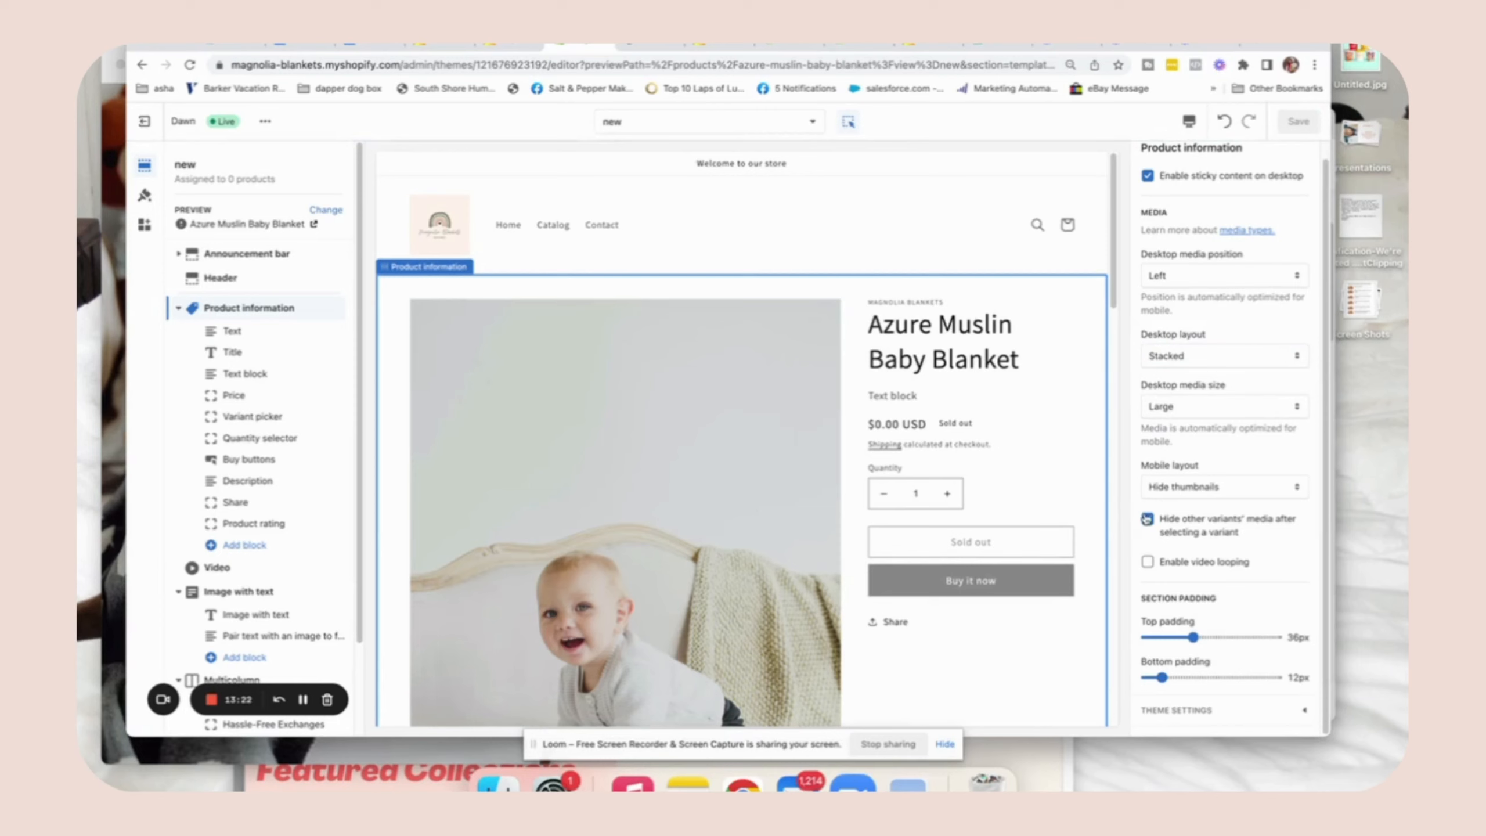
pyautogui.click(1175, 487)
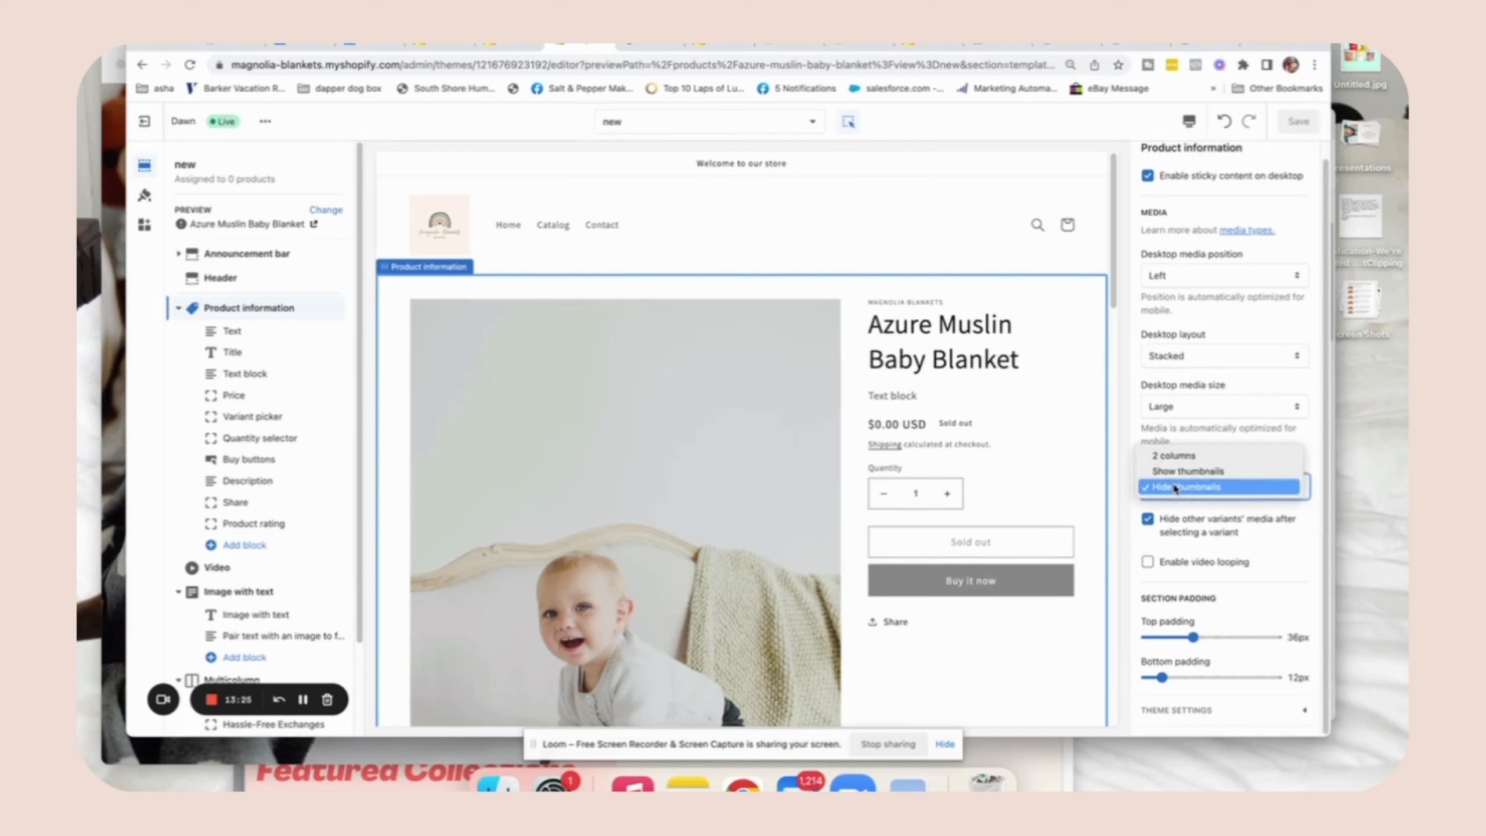
pyautogui.click(1164, 456)
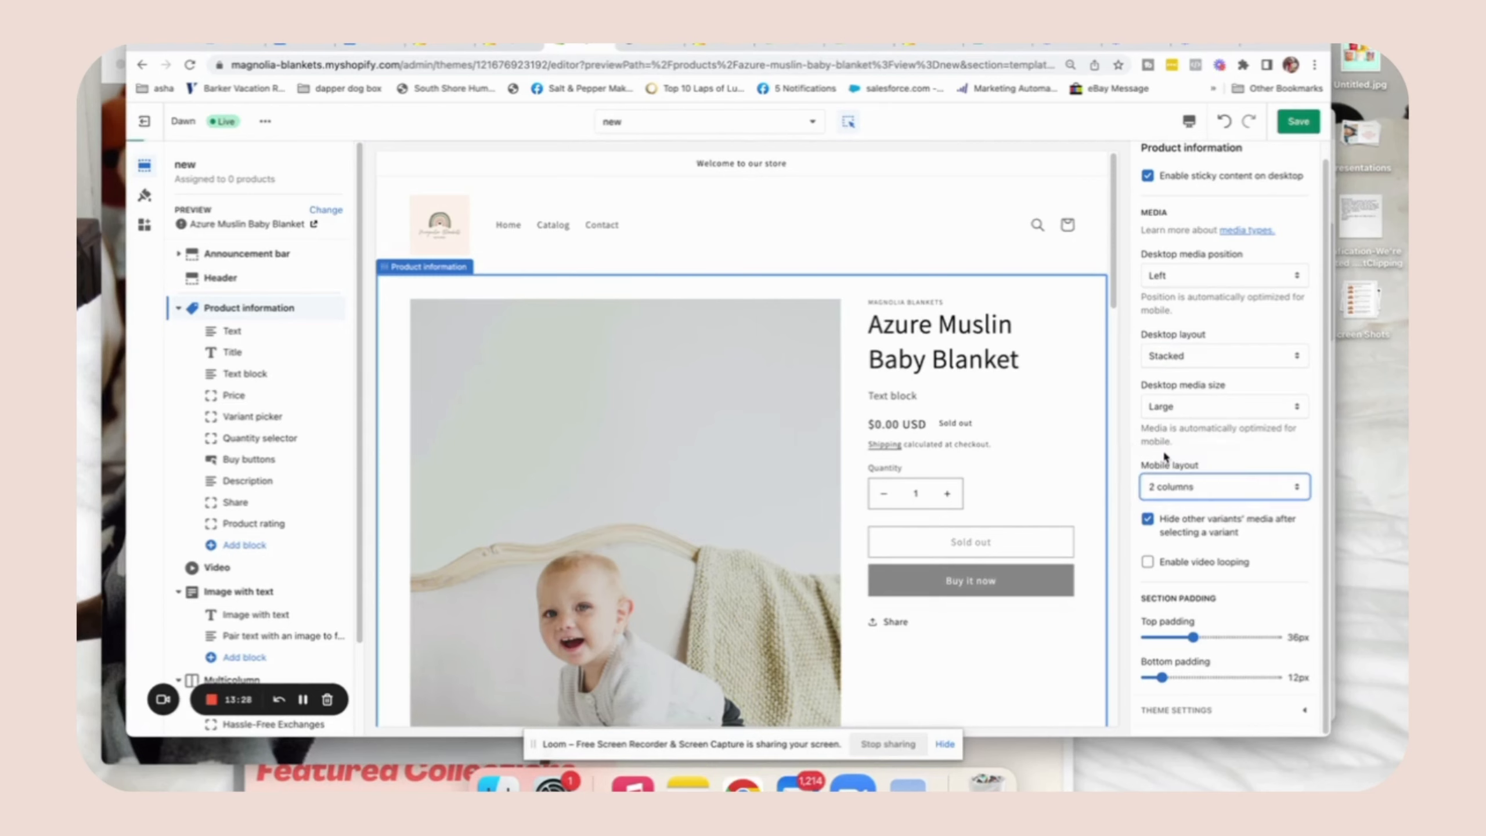
pyautogui.click(1186, 126)
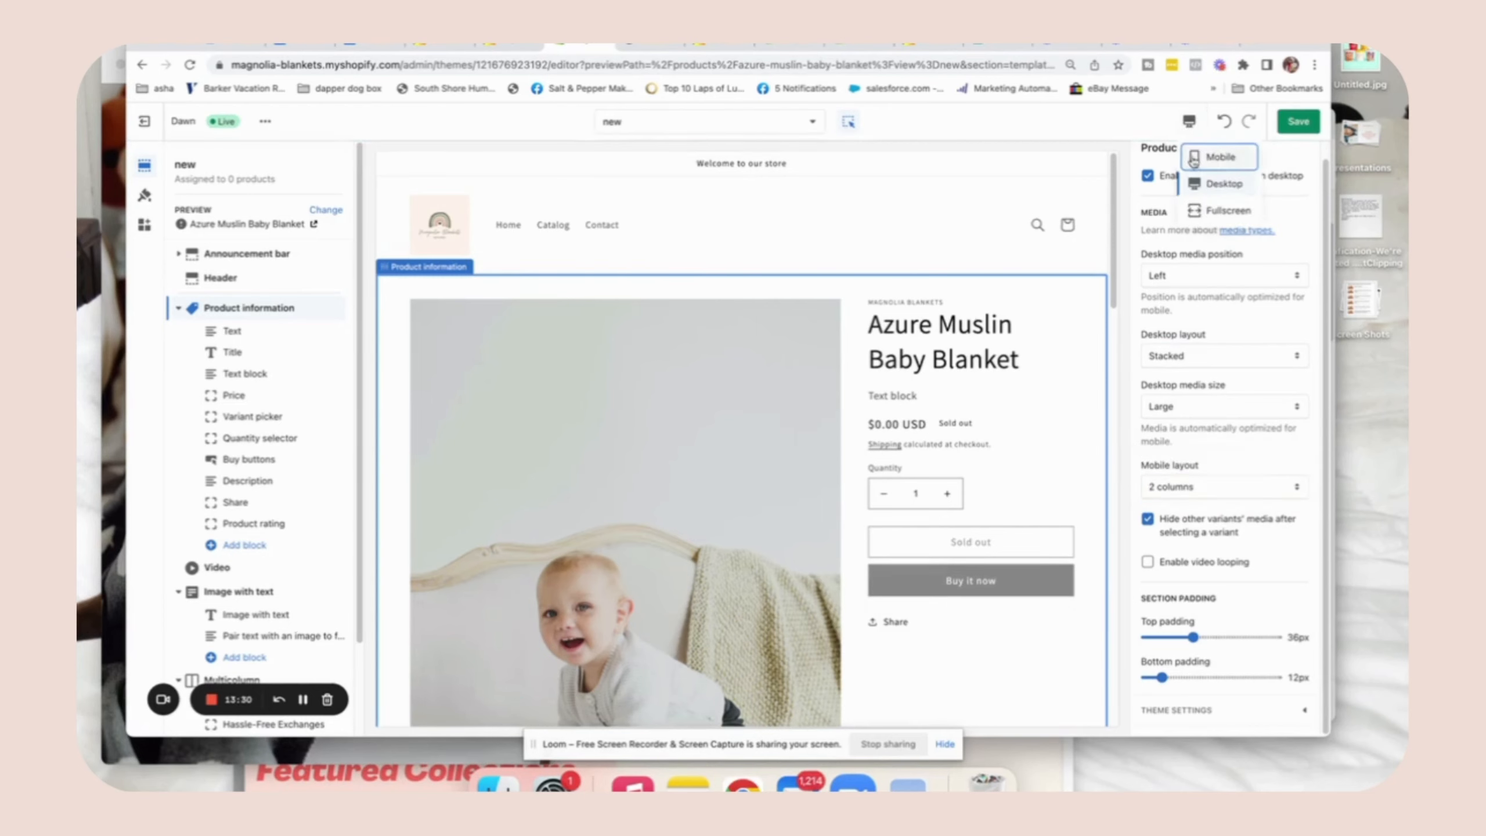
pyautogui.click(1196, 157)
pyautogui.moveTo(869, 214); pyautogui.dragTo(889, 280)
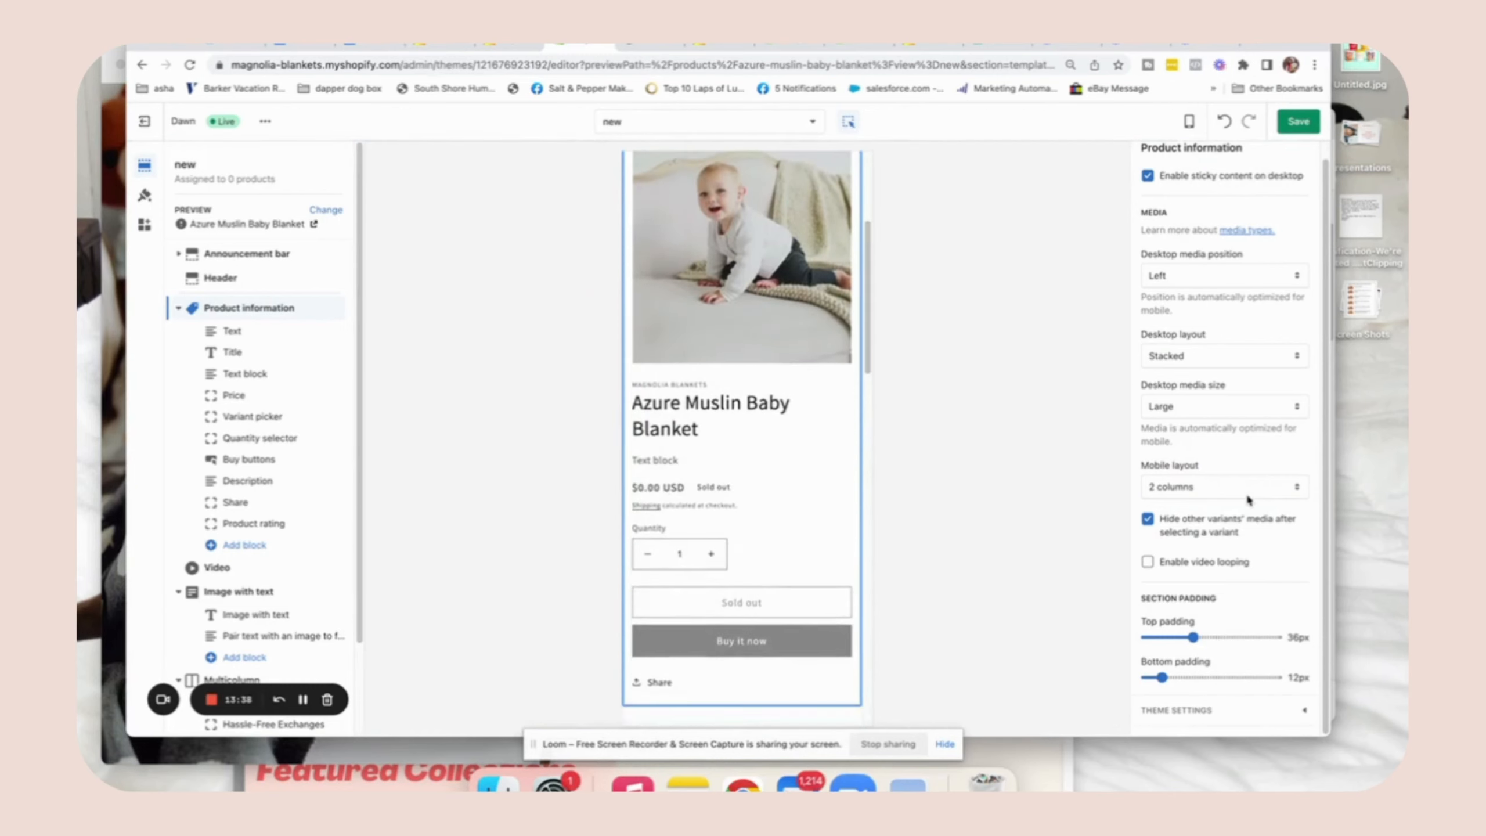
# Try Show thumbnails as the mobile layout, and switch it back to 2 columns
pyautogui.click(1195, 486)
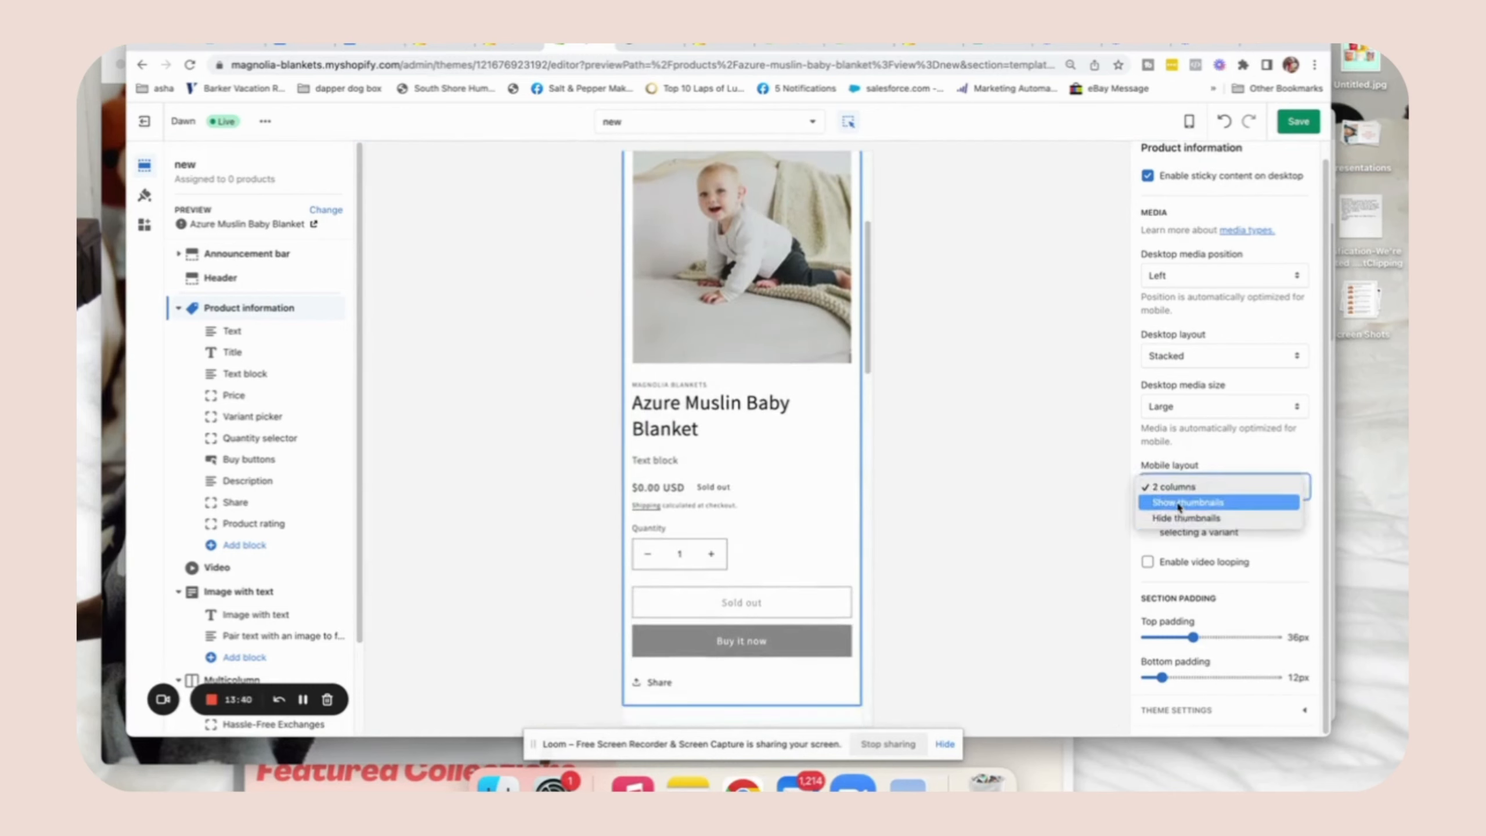
pyautogui.click(1178, 504)
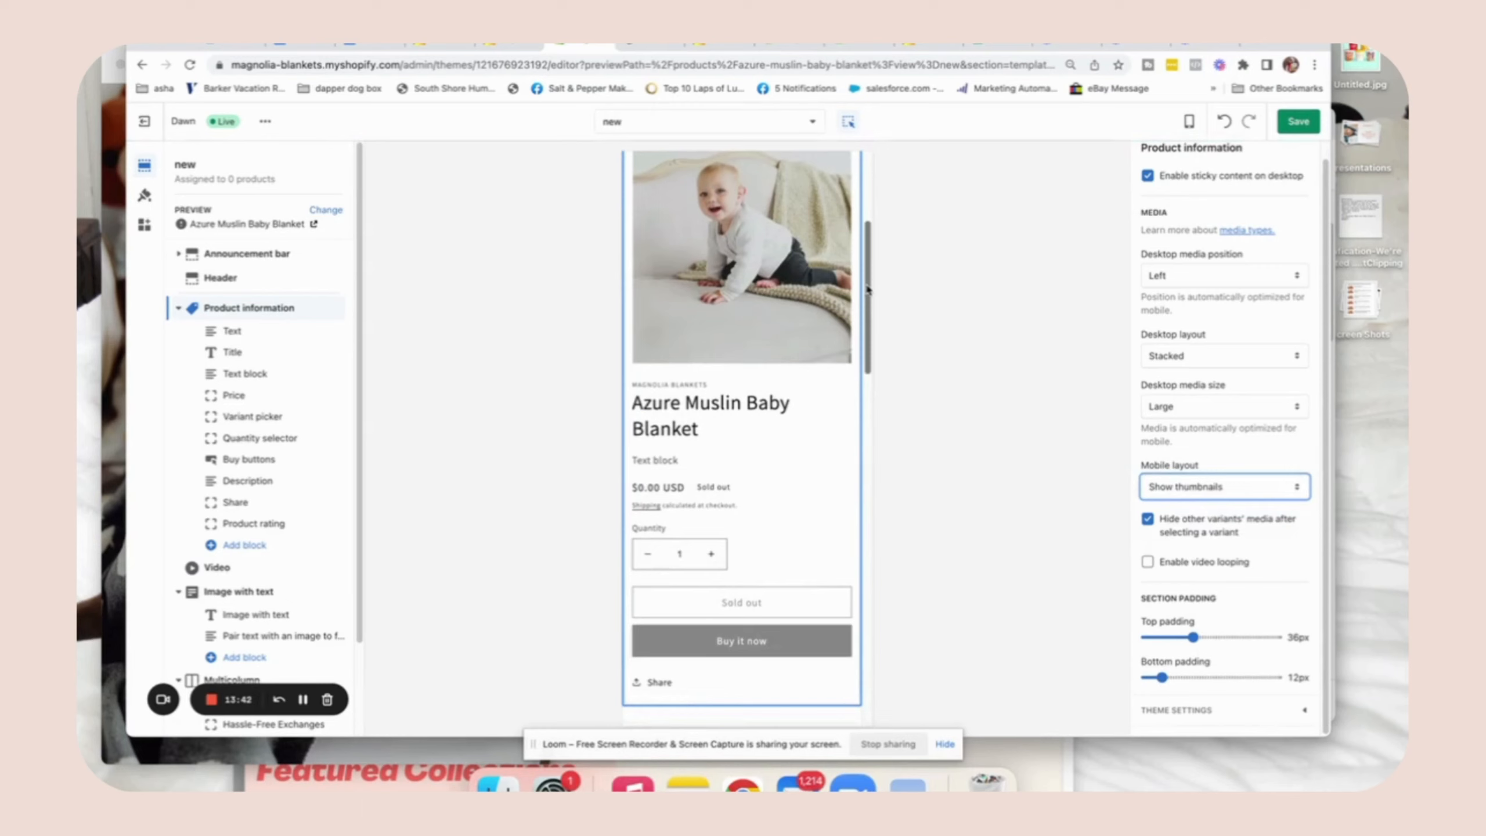
pyautogui.click(1161, 486)
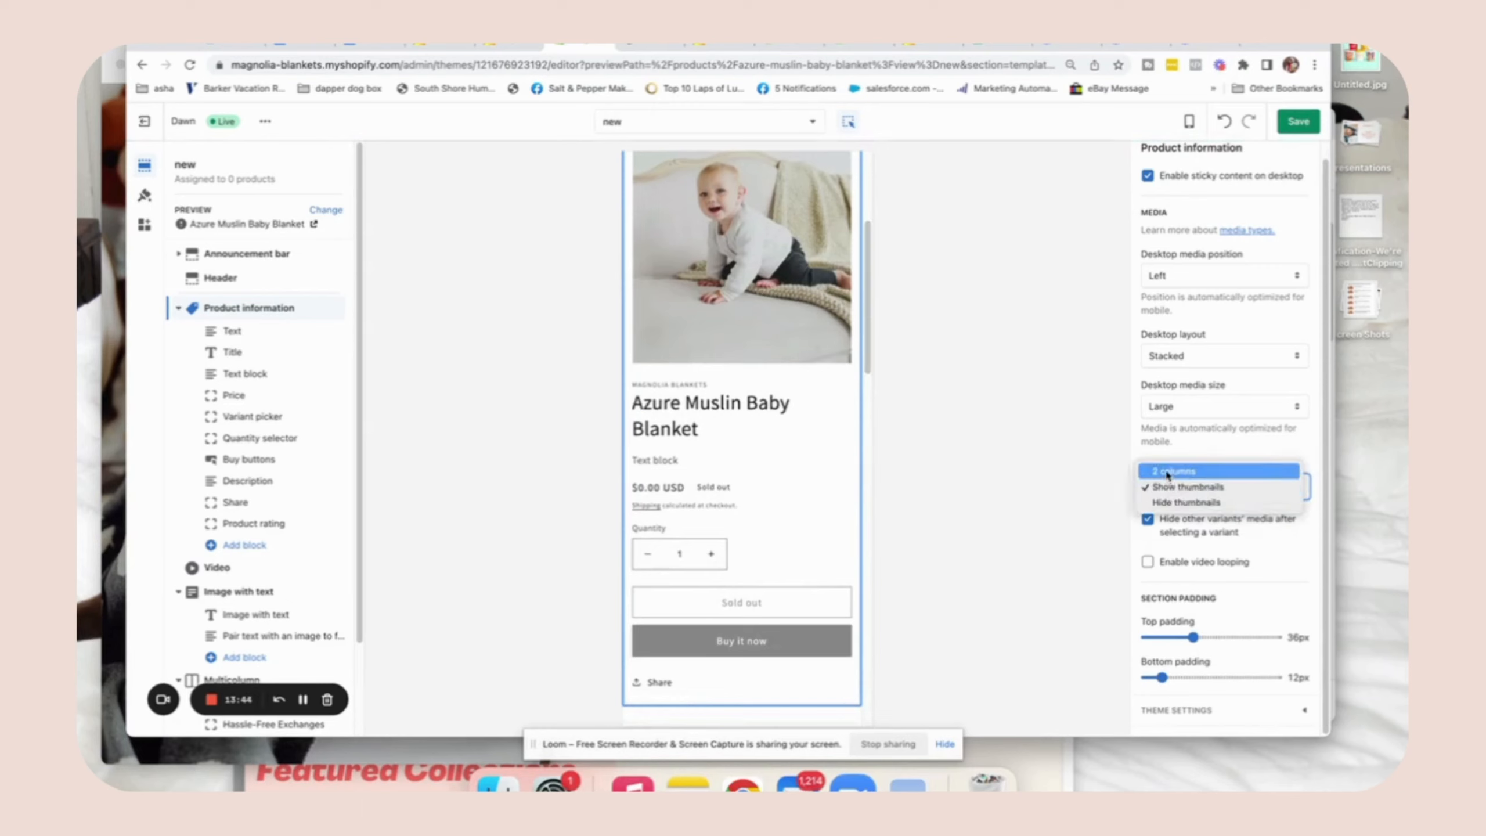
pyautogui.click(1167, 472)
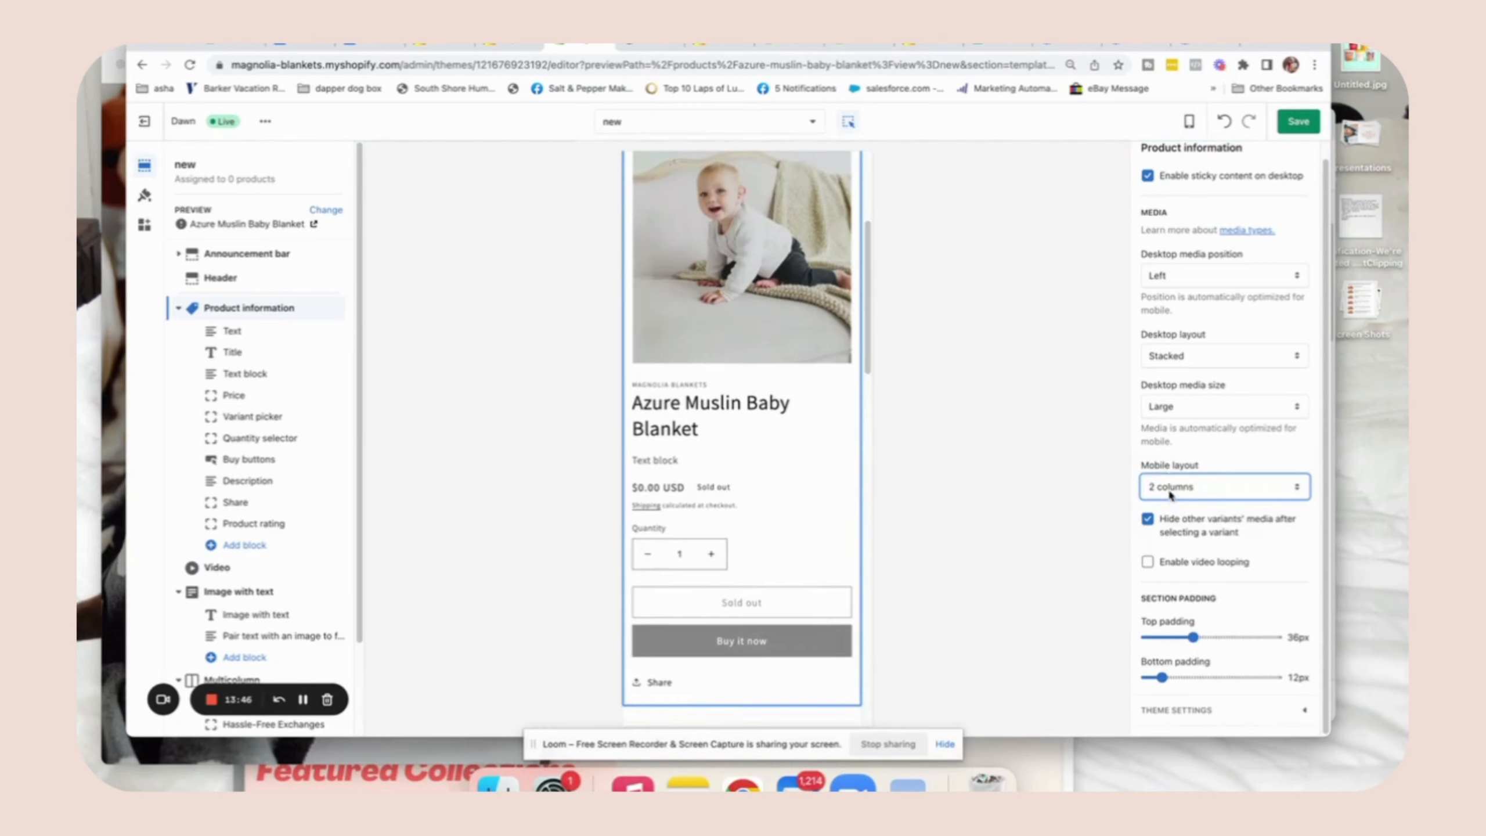
# Set the Product information section's mobile layout to Show thumbnails and return the preview to the desktop view
pyautogui.click(1168, 493)
pyautogui.click(1169, 503)
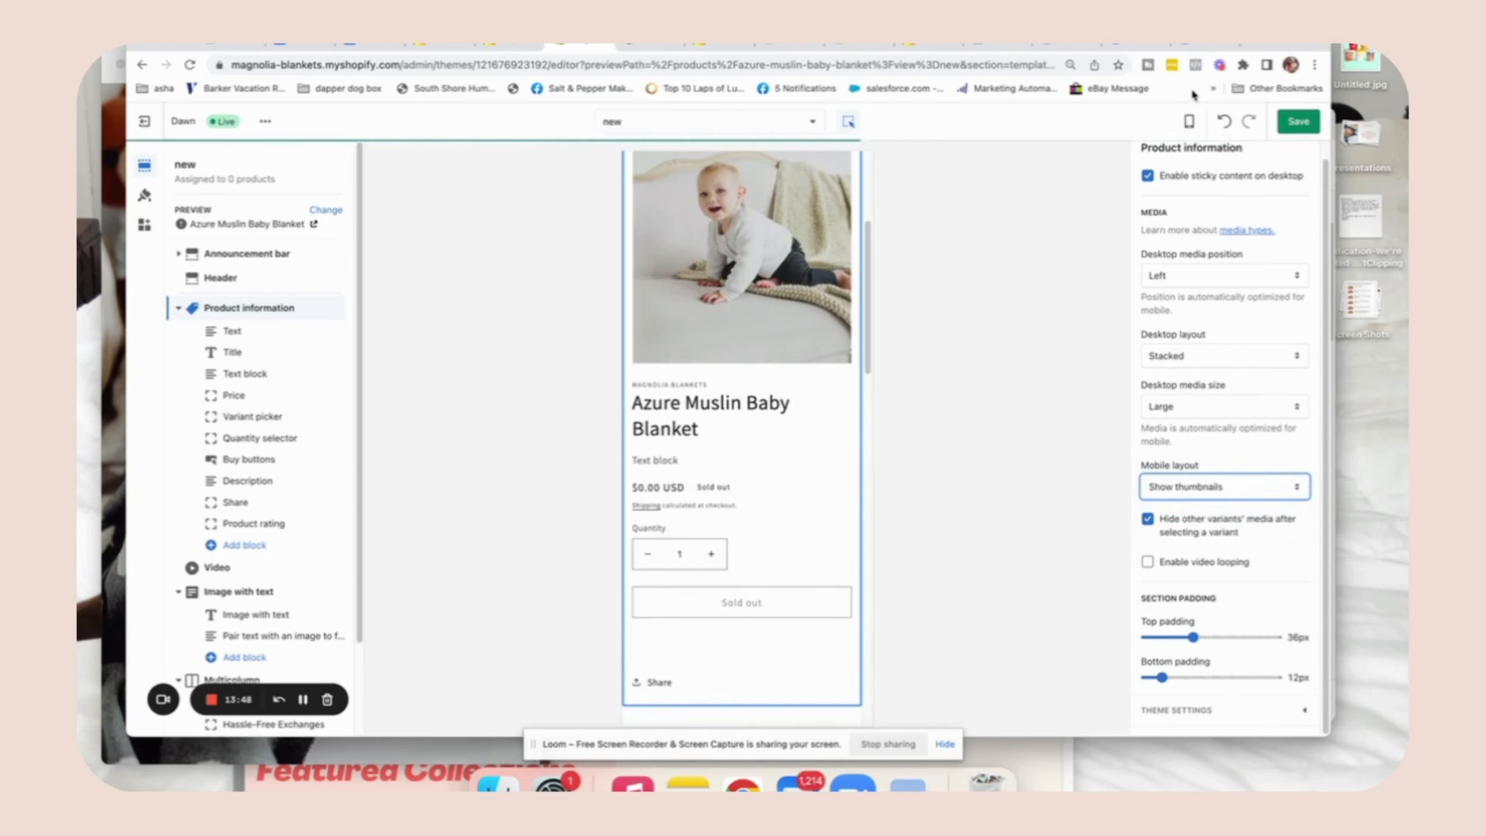
pyautogui.click(1188, 121)
pyautogui.click(1220, 185)
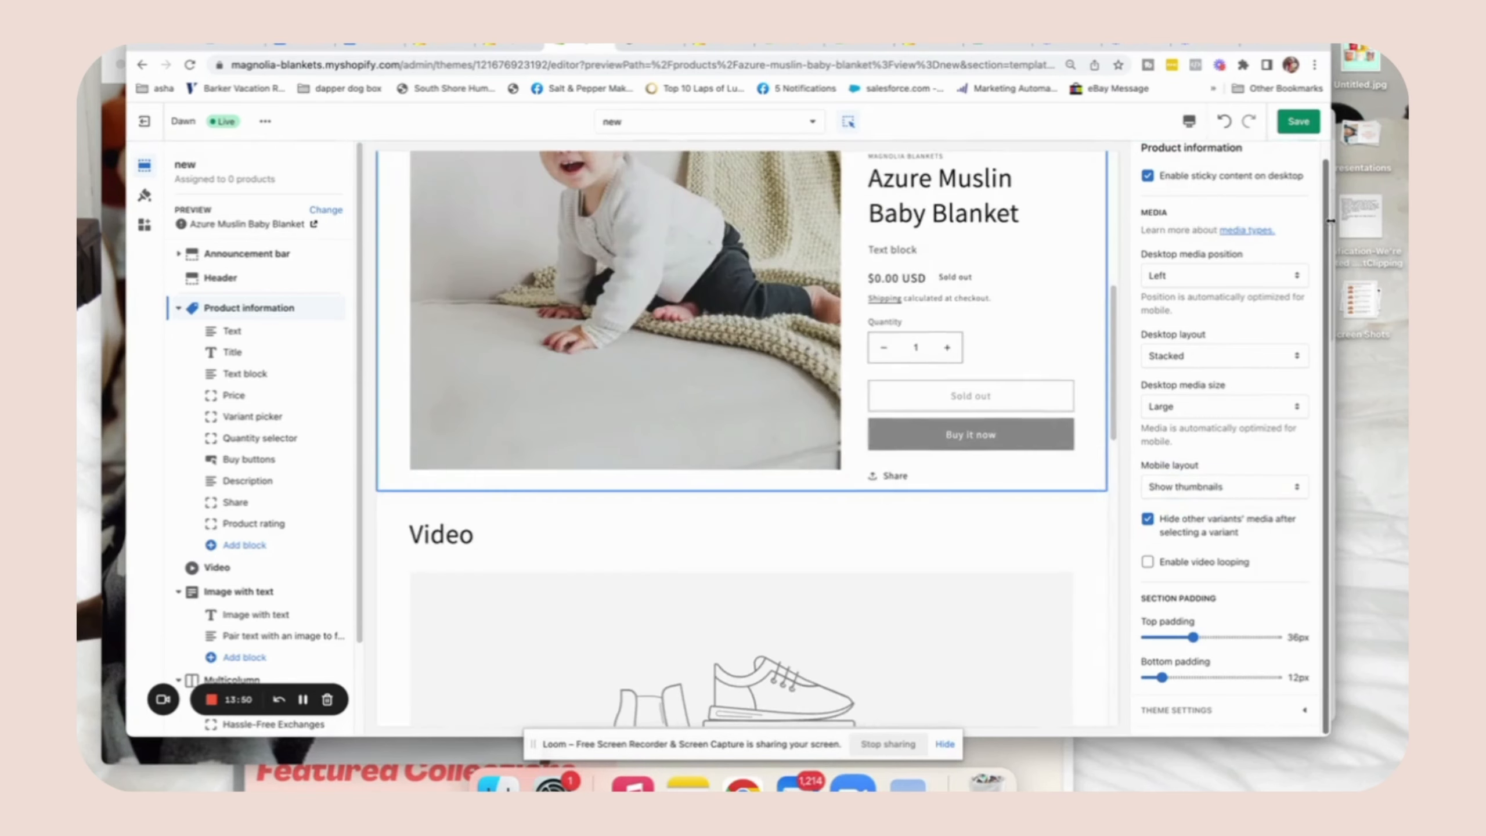
# Enable video looping for the Product information section and check the Video section in the preview
pyautogui.click(1148, 563)
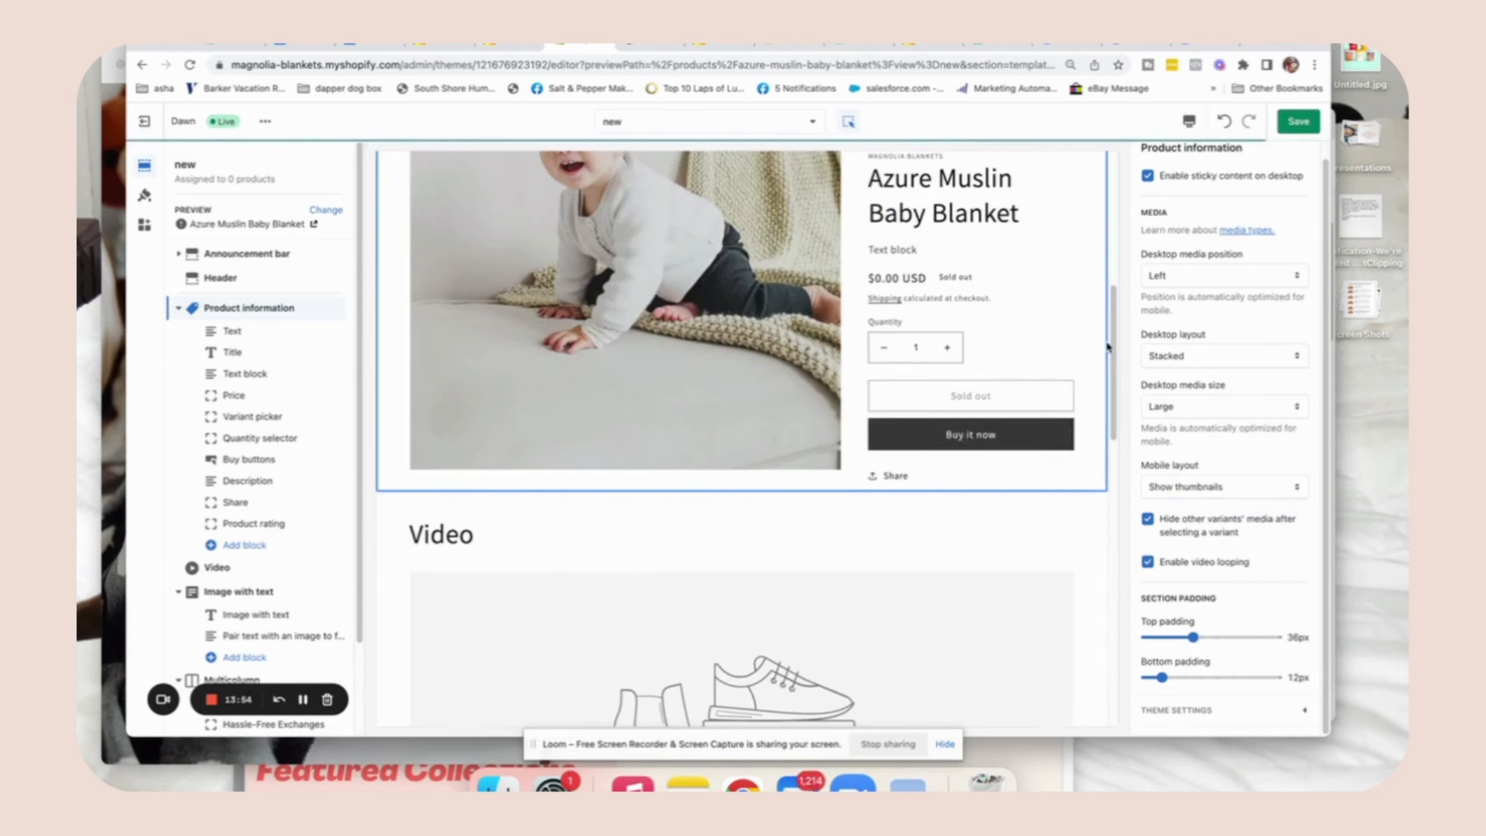
pyautogui.scroll(-3, 1116, 384)
pyautogui.scroll(-2, 1116, 384)
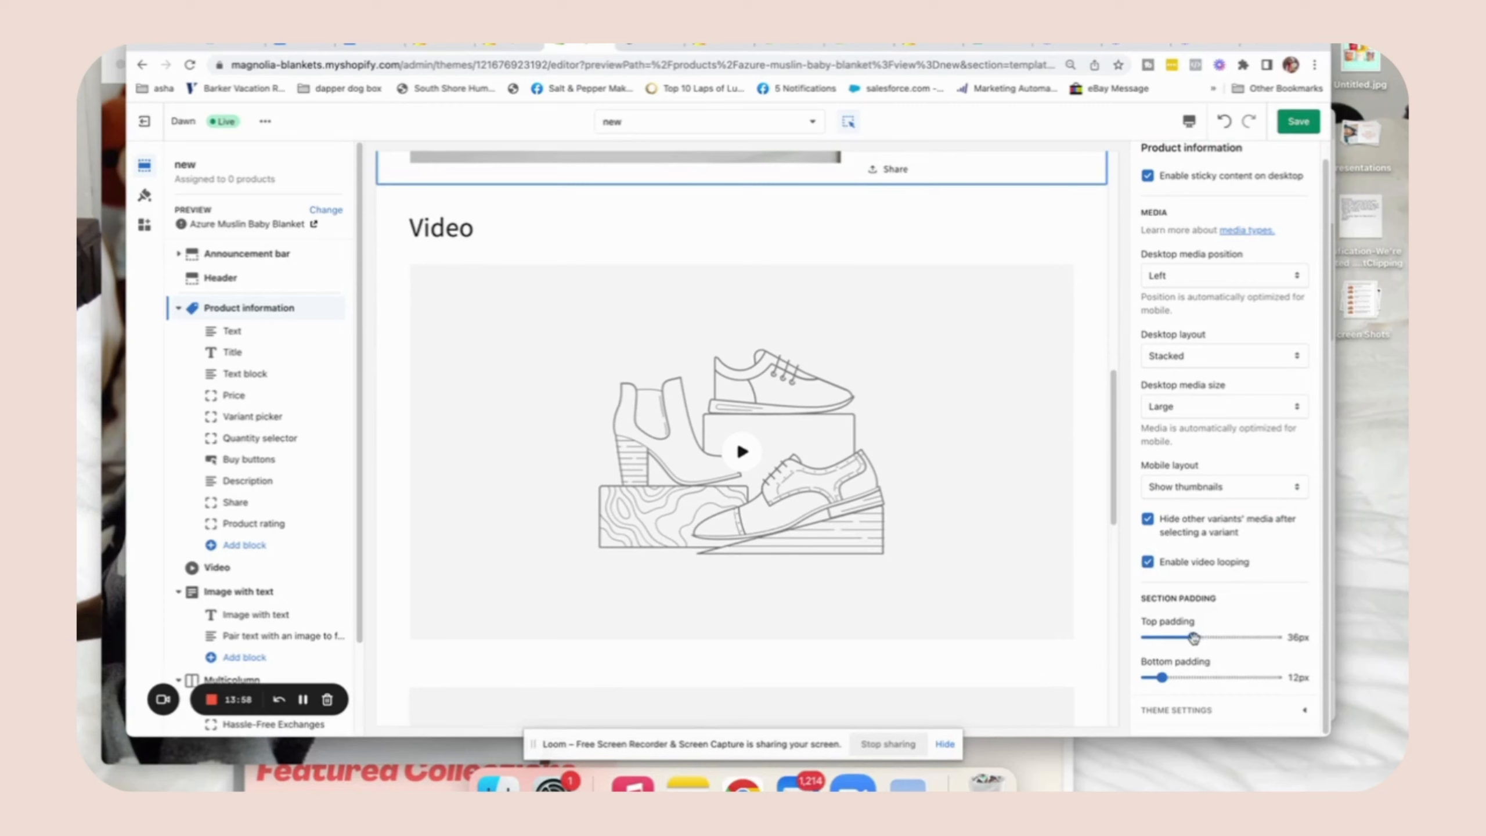
# Expand the section's theme settings, look over the page width and badge color options, and save the template
pyautogui.click(1198, 712)
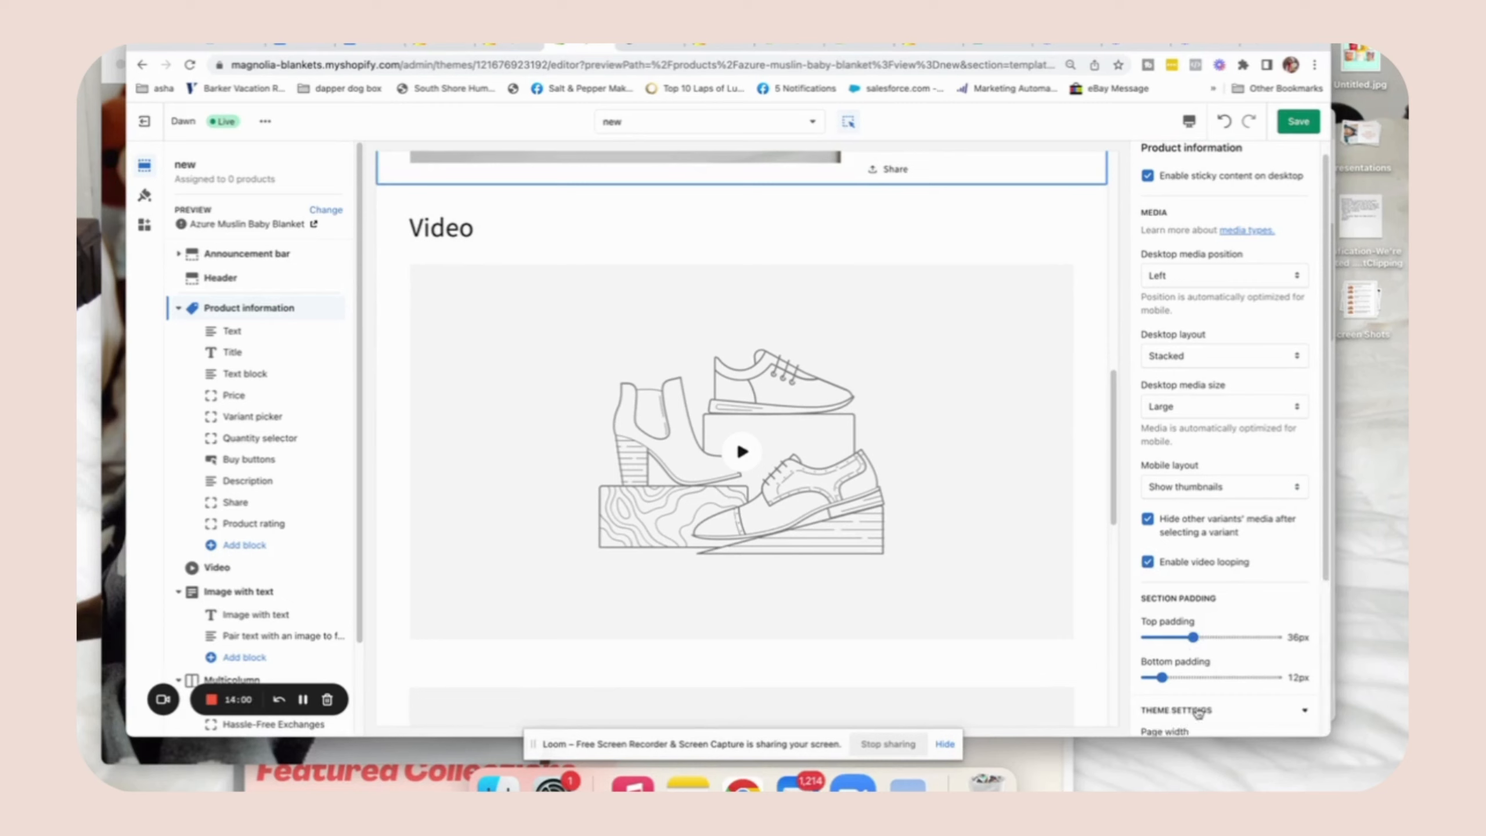
pyautogui.moveTo(1323, 346); pyautogui.dragTo(1334, 610)
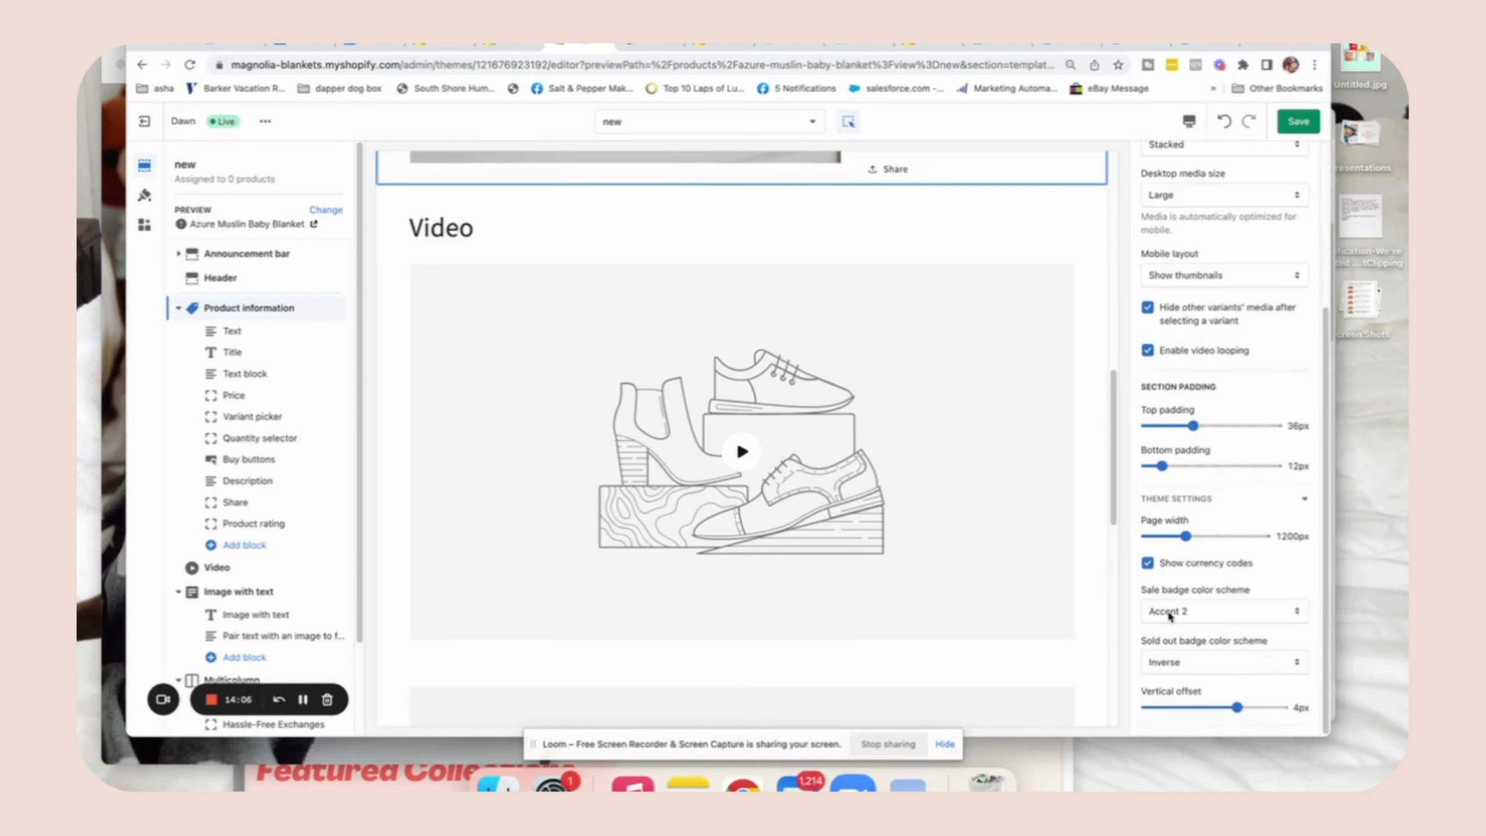
pyautogui.moveTo(1113, 488); pyautogui.dragTo(1113, 238)
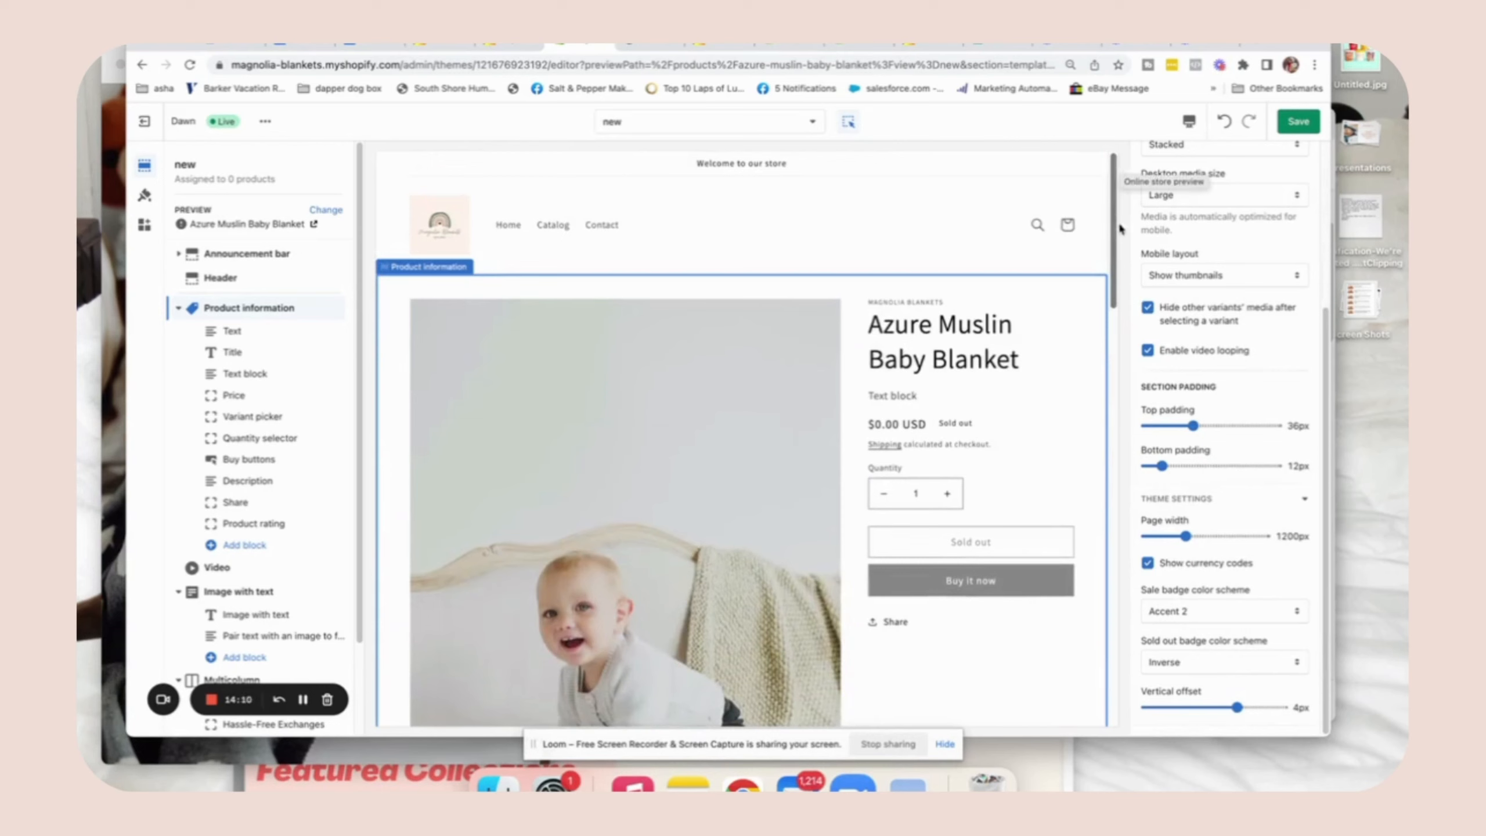
pyautogui.click(1297, 122)
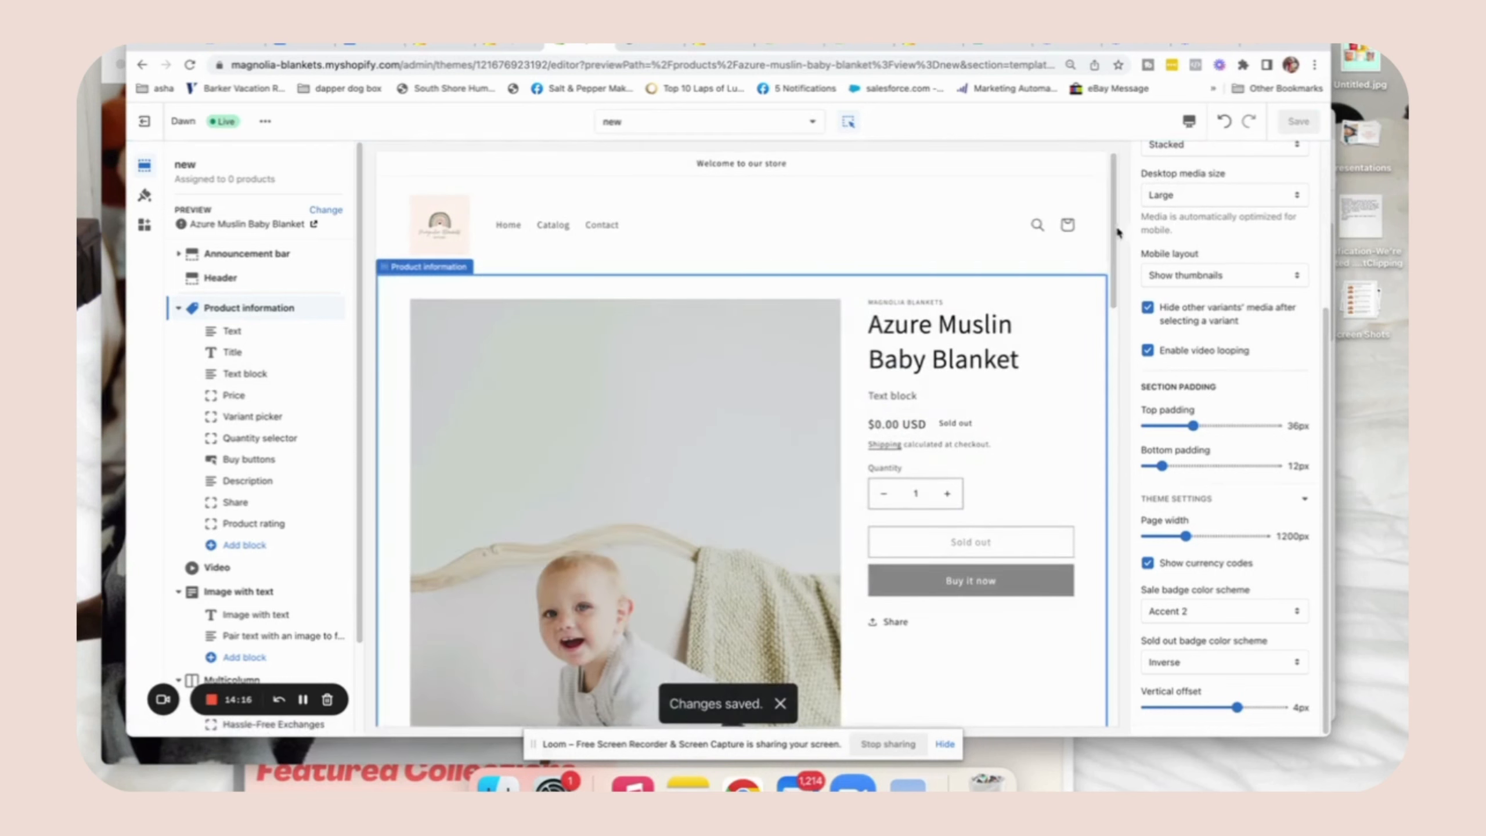
# Add another Image with text section to the template and move it directly below the existing Image with text section
pyautogui.moveTo(1117, 232); pyautogui.dragTo(1113, 541)
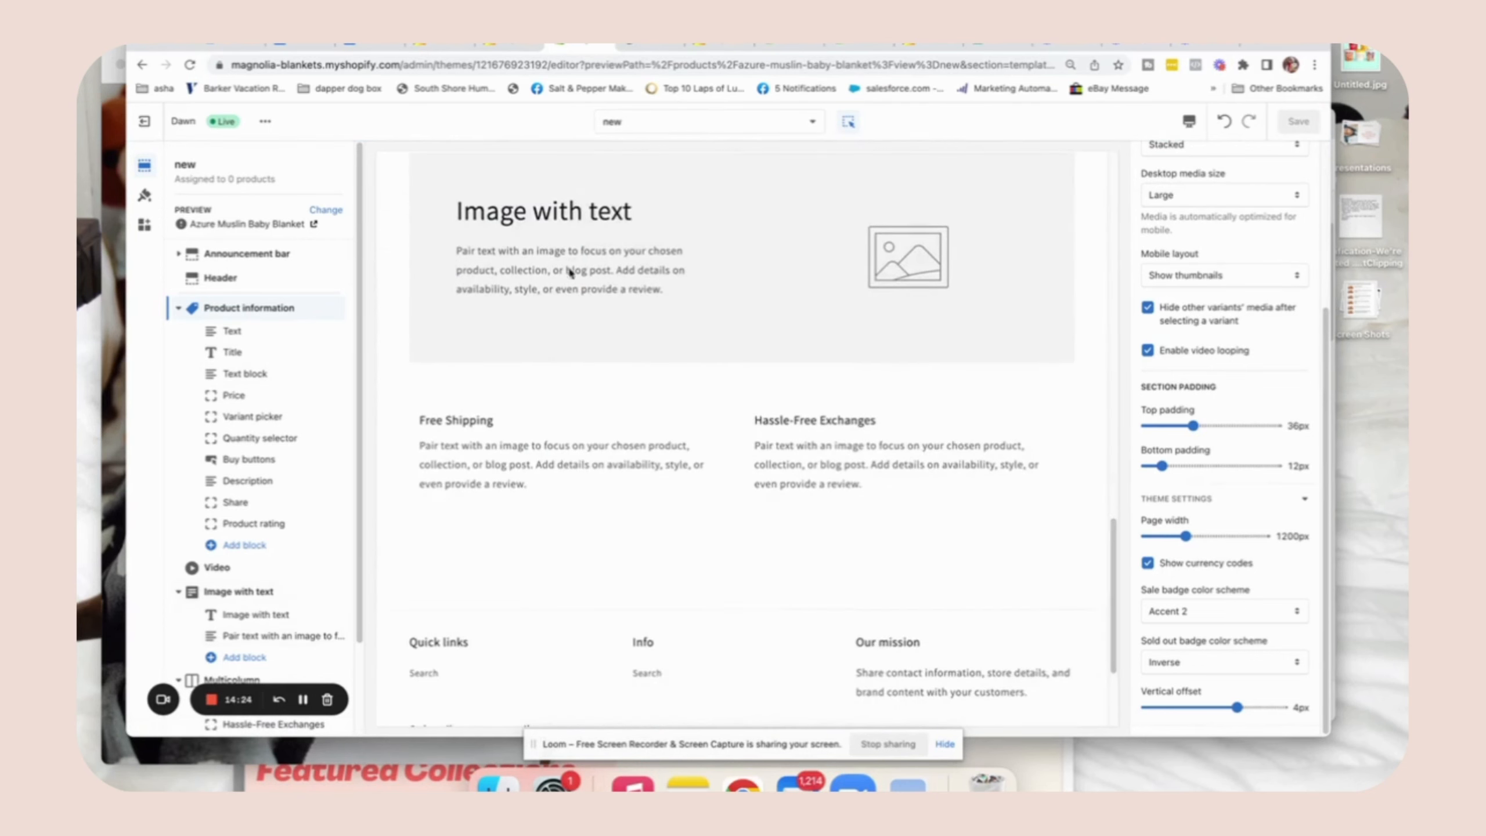
pyautogui.scroll(-3, 361, 472)
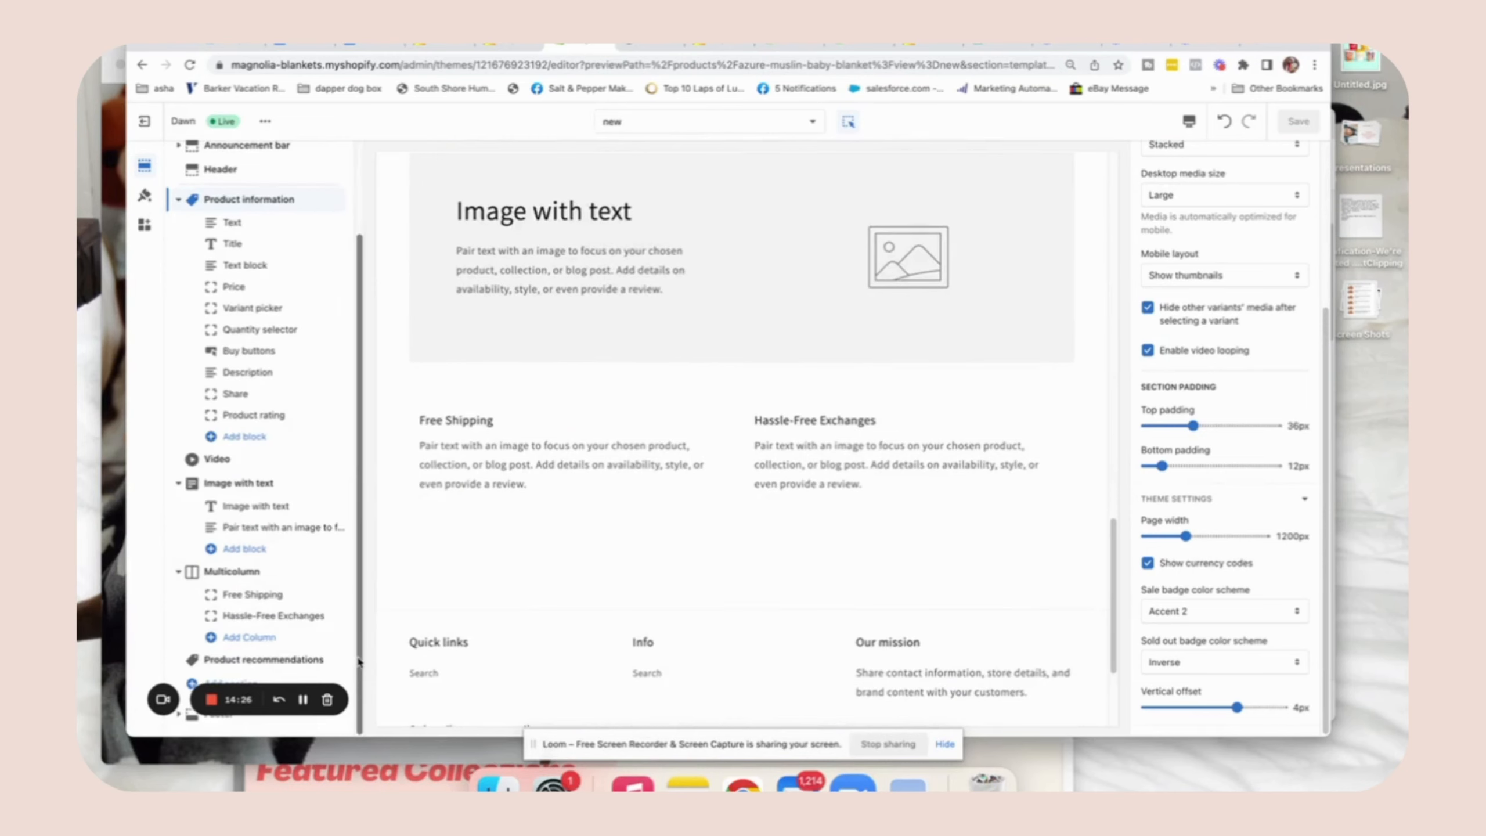
pyautogui.click(231, 681)
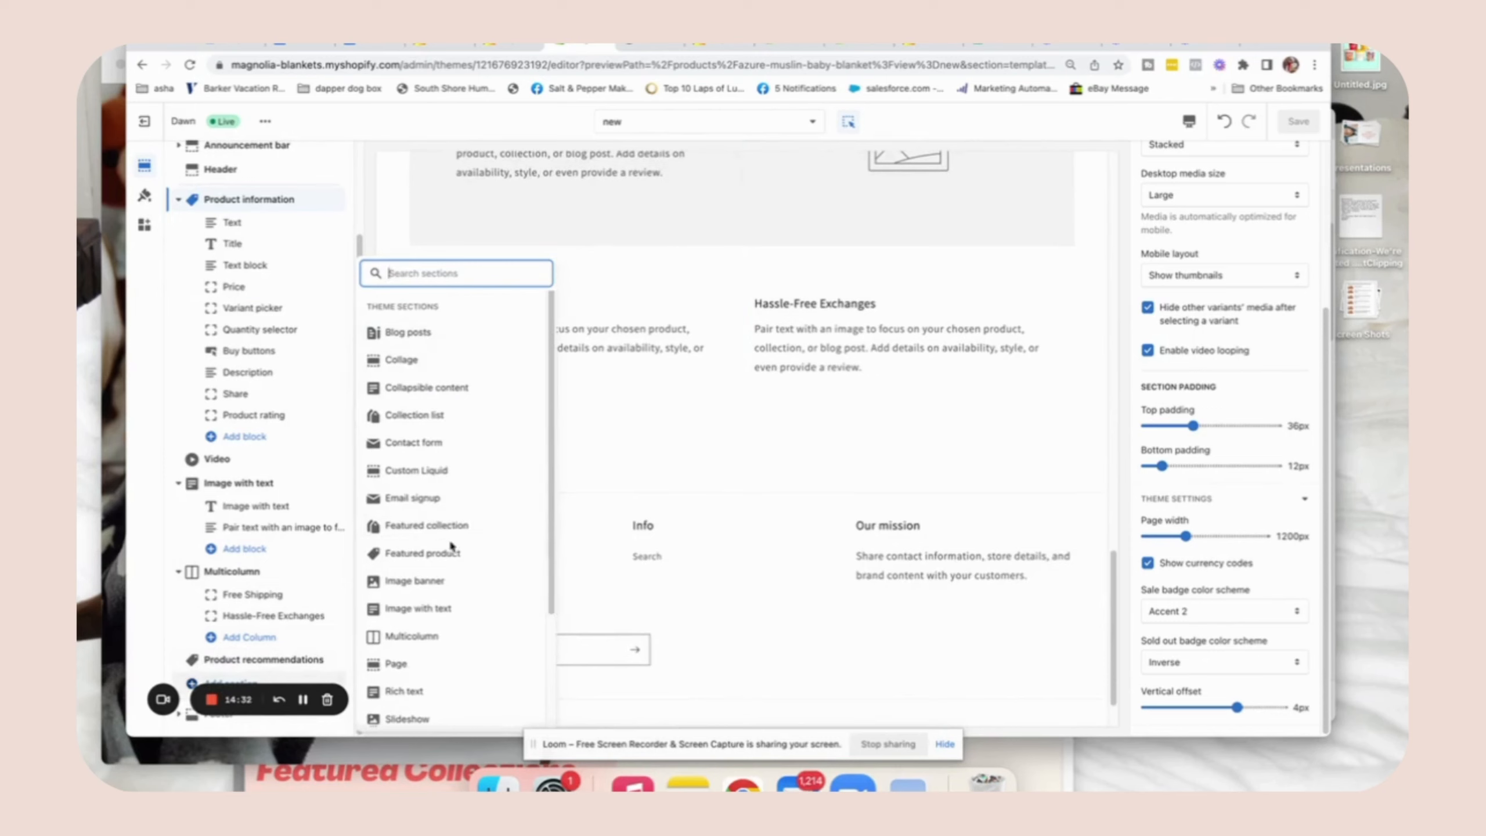
pyautogui.moveTo(551, 418); pyautogui.dragTo(546, 458)
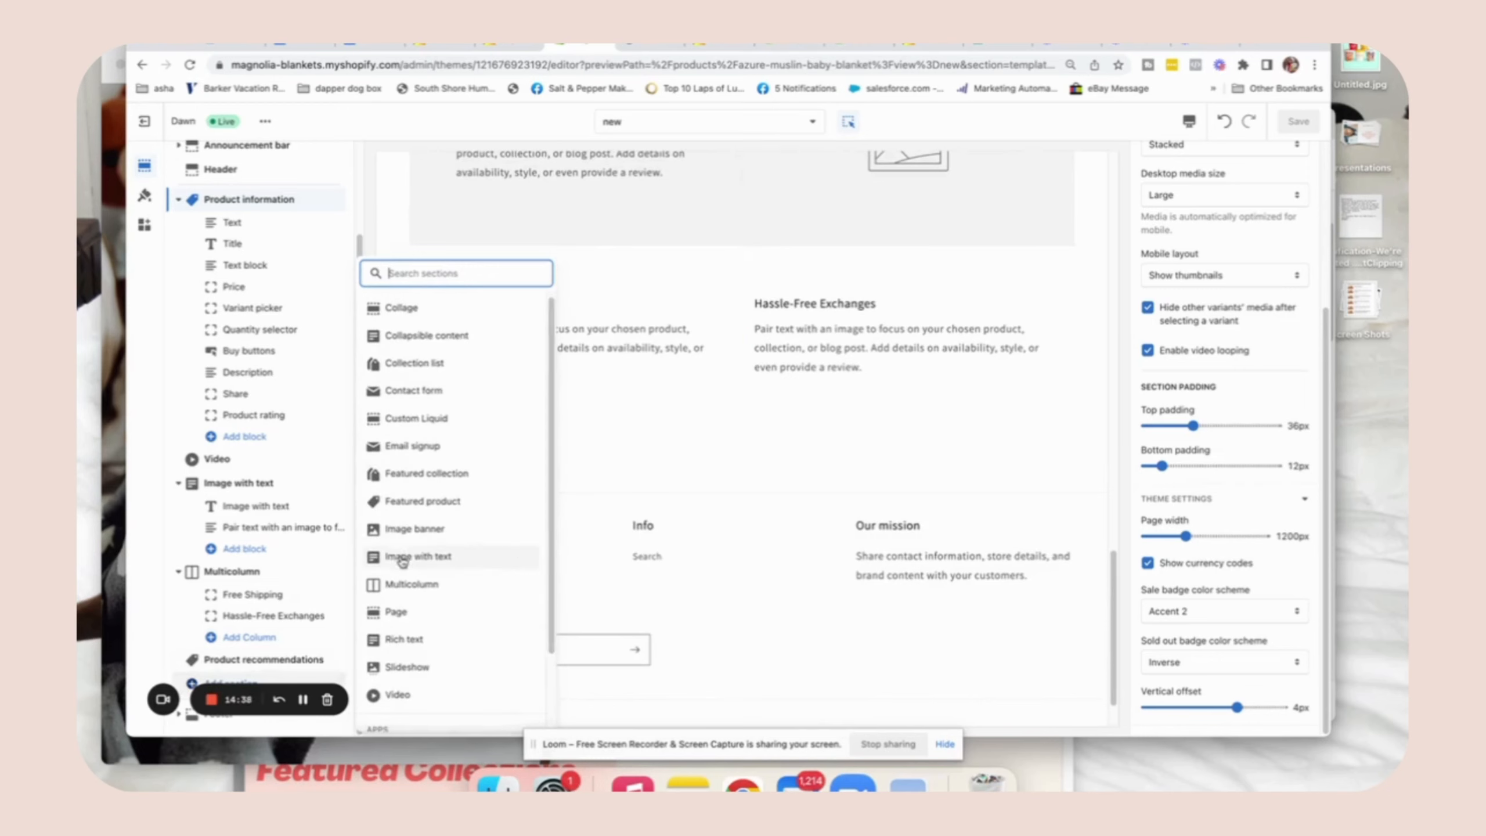
pyautogui.moveTo(549, 407); pyautogui.dragTo(549, 403)
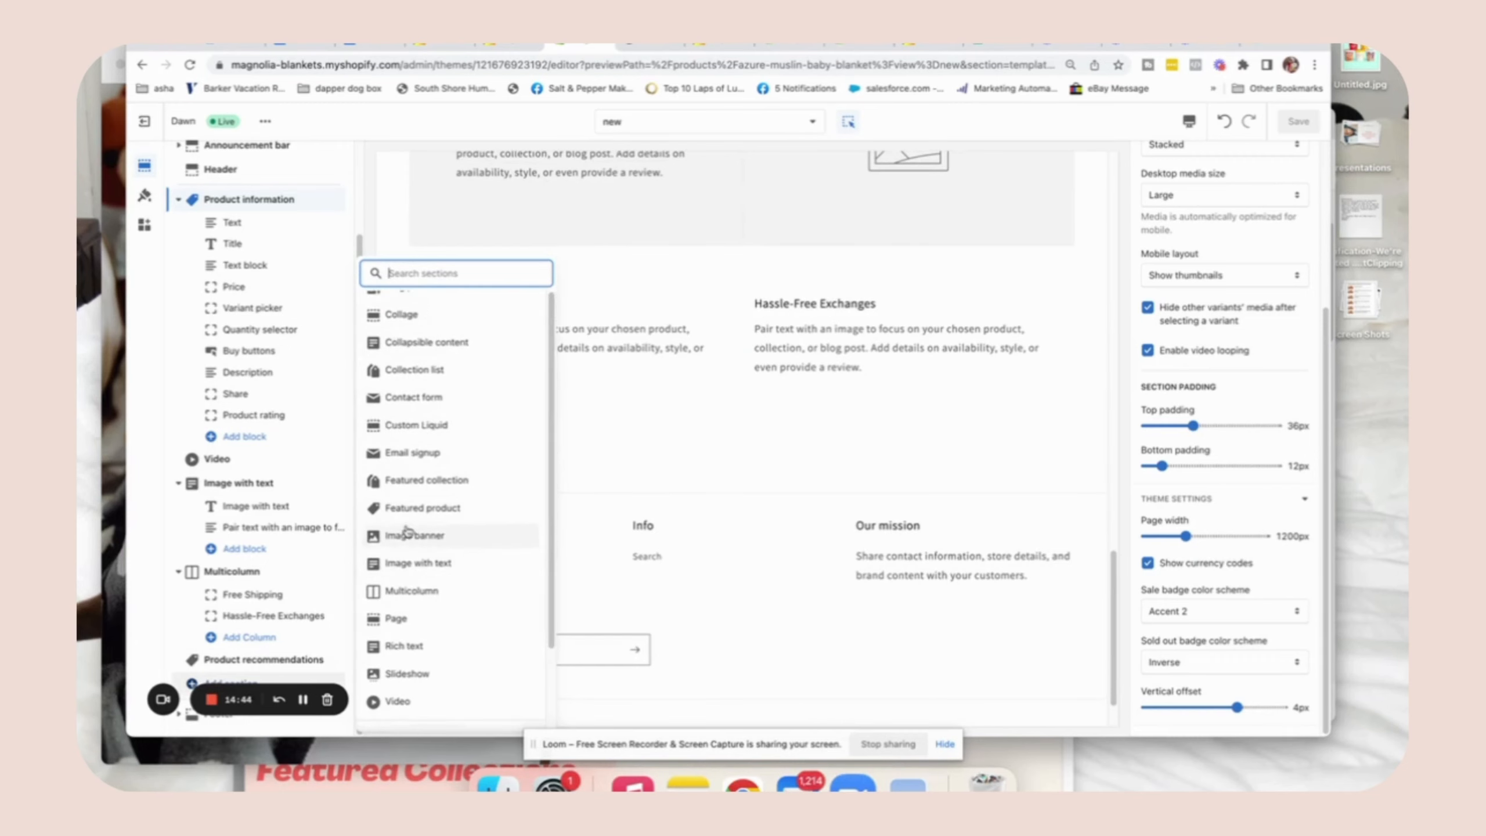
pyautogui.click(394, 564)
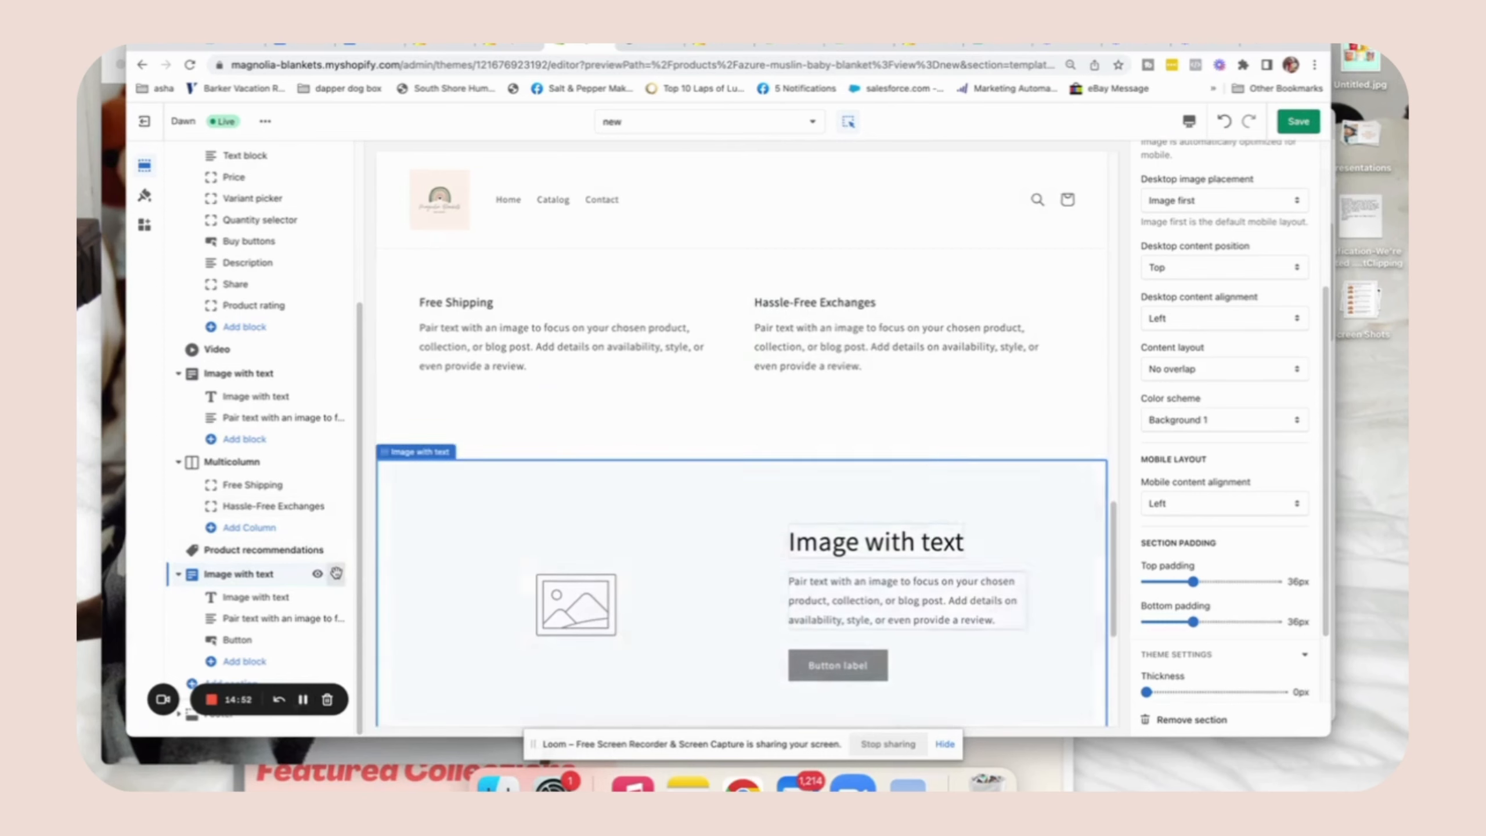
pyautogui.moveTo(336, 573); pyautogui.dragTo(326, 462)
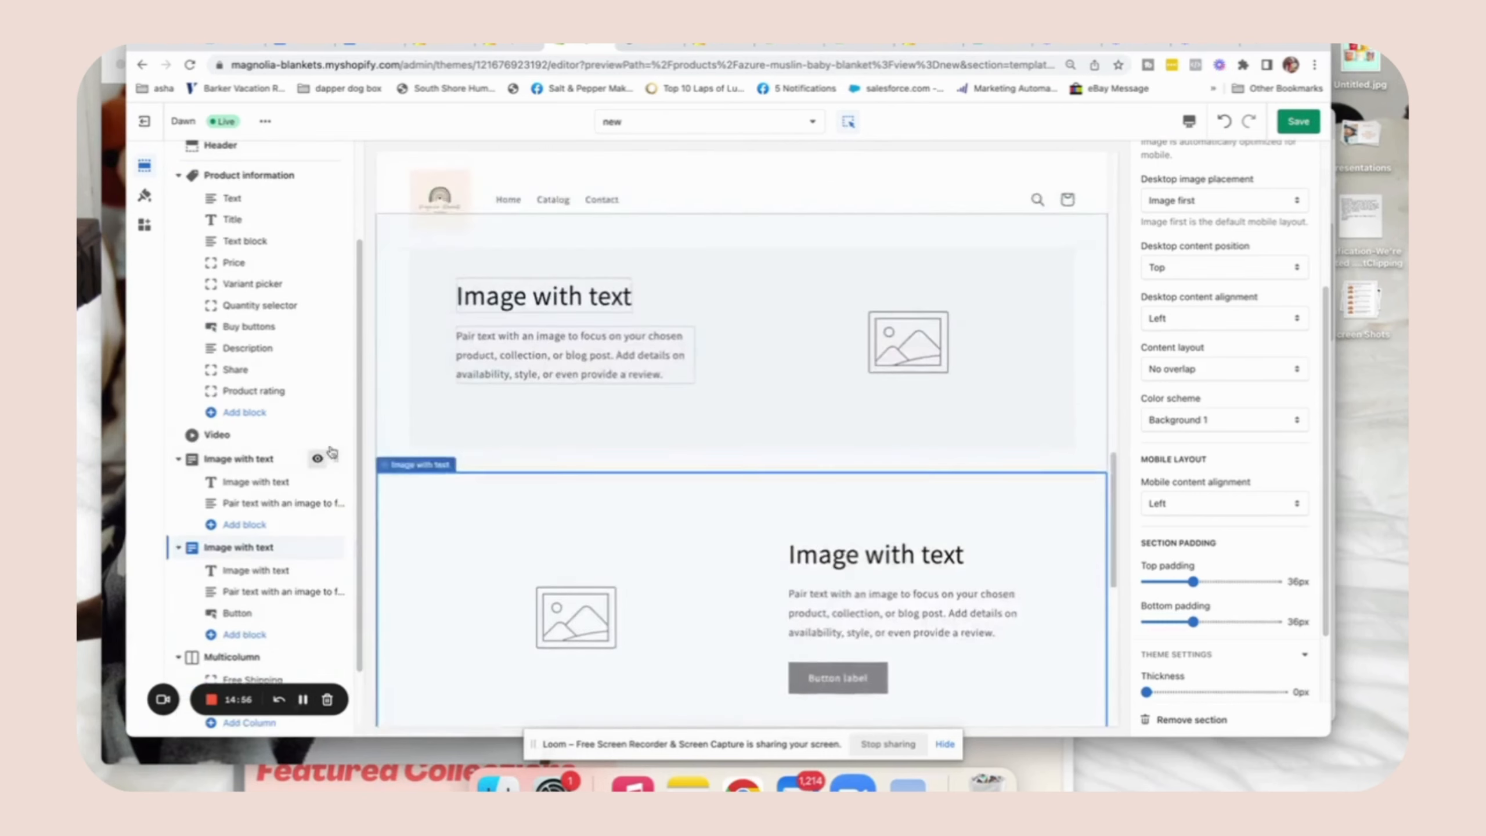
# Save the new product template and look over the whole product page preview and the section list
pyautogui.click(1296, 124)
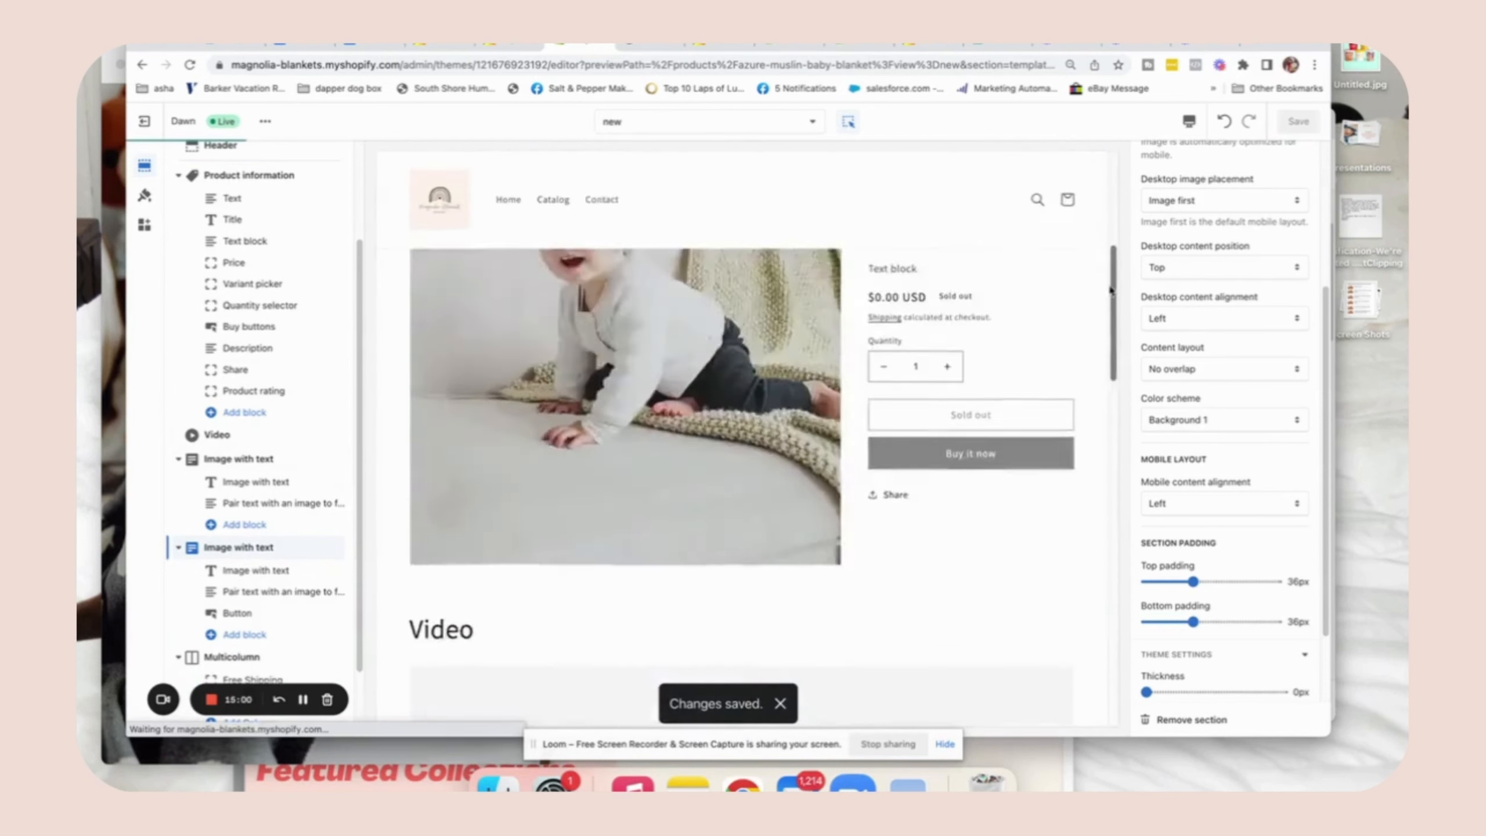
pyautogui.moveTo(1113, 524); pyautogui.dragTo(1114, 159)
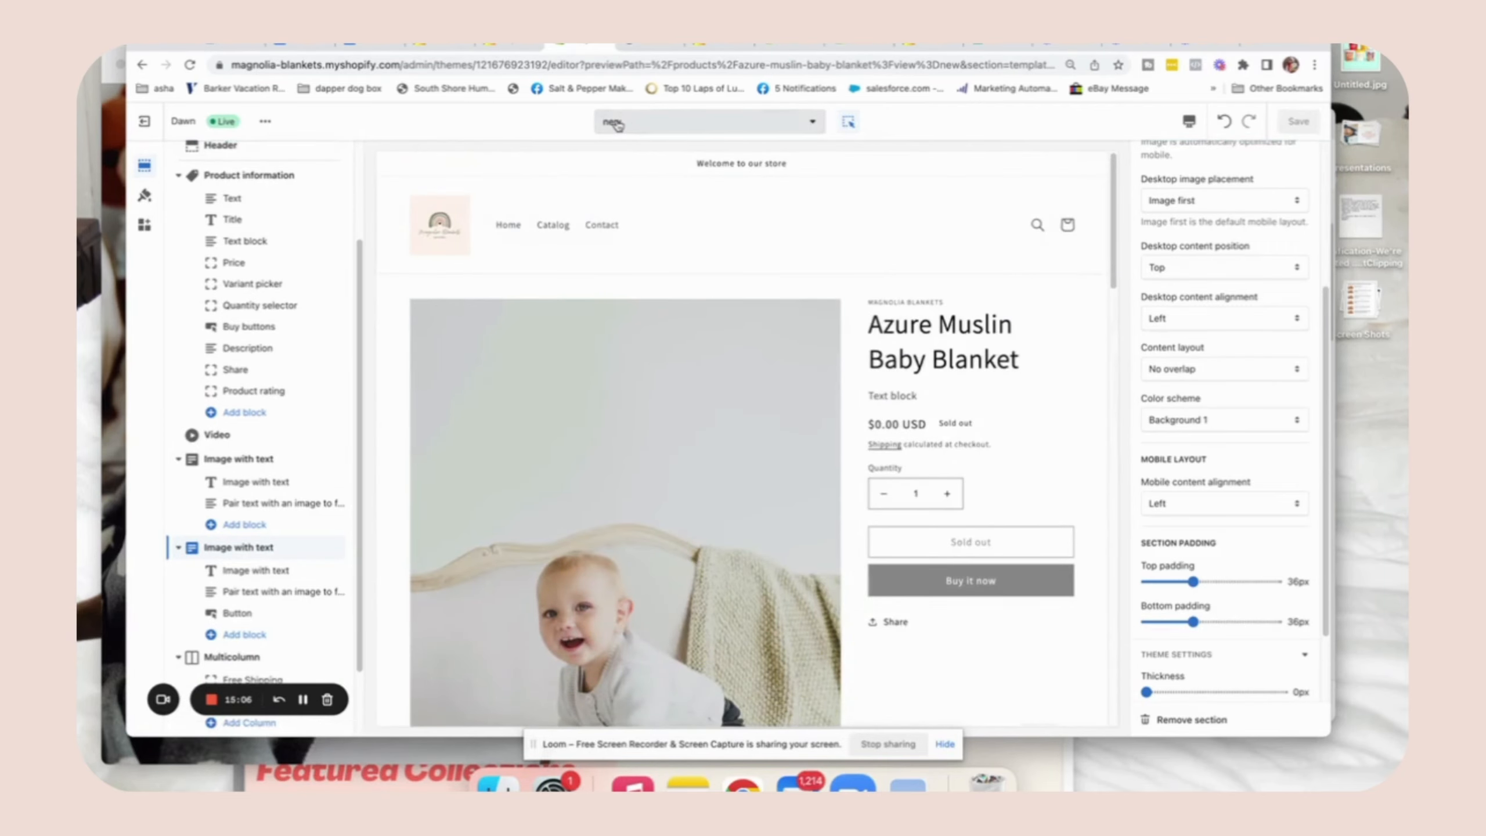
pyautogui.moveTo(1118, 176); pyautogui.dragTo(1123, 732)
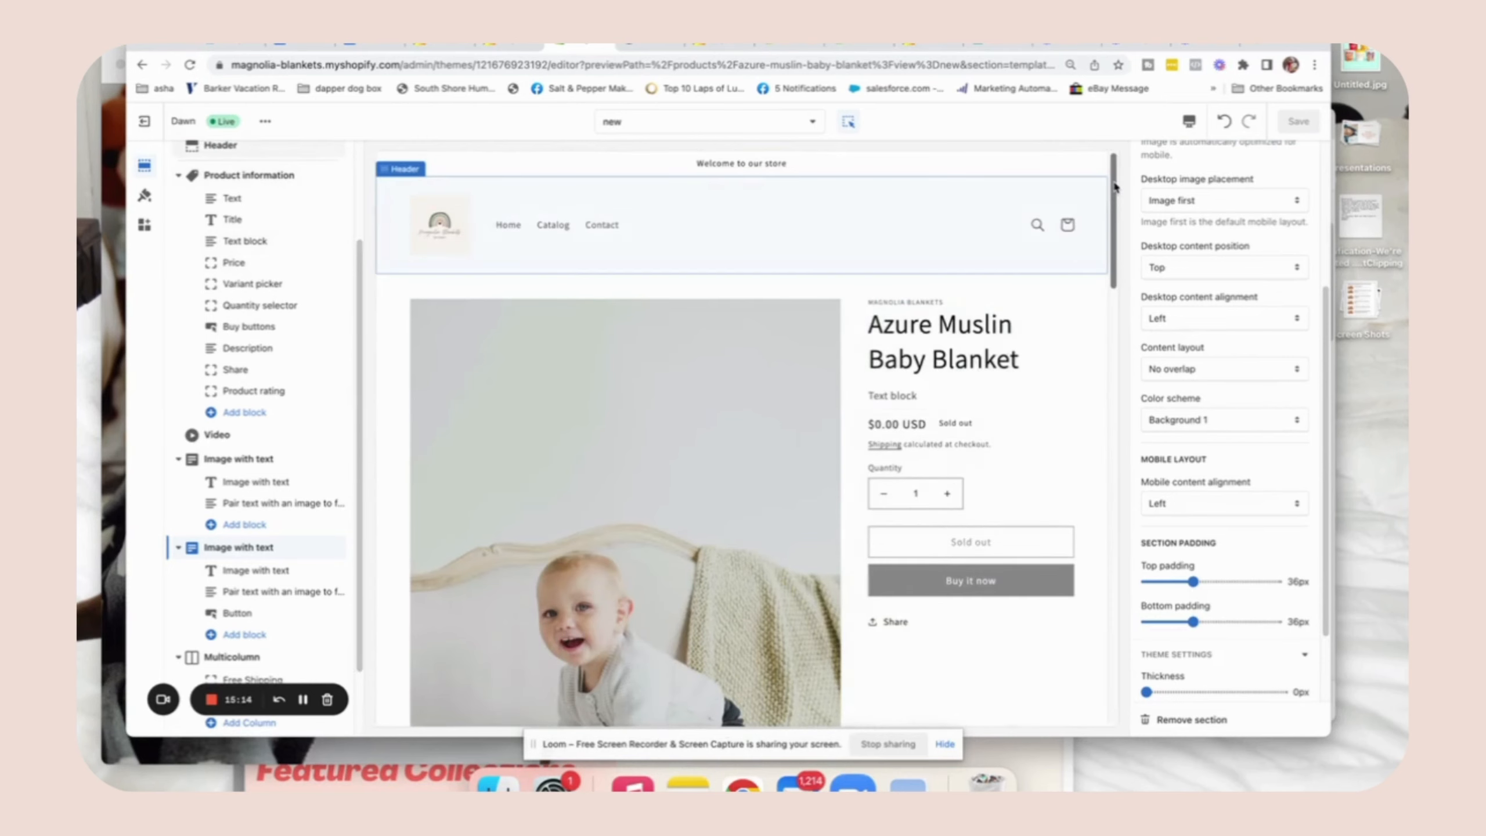
pyautogui.moveTo(1115, 188); pyautogui.dragTo(1116, 131)
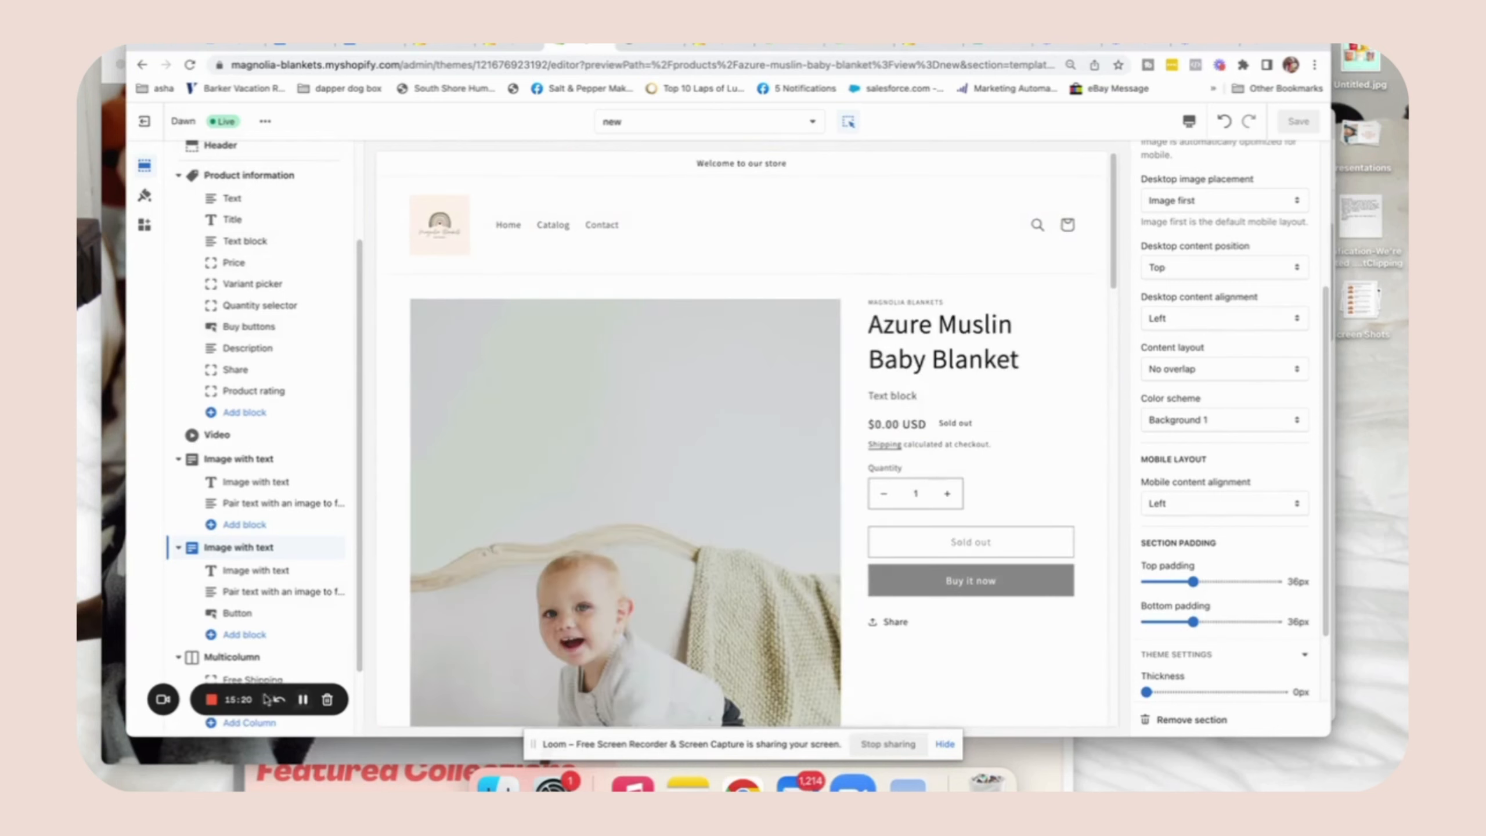
pyautogui.moveTo(358, 585); pyautogui.dragTo(352, 340)
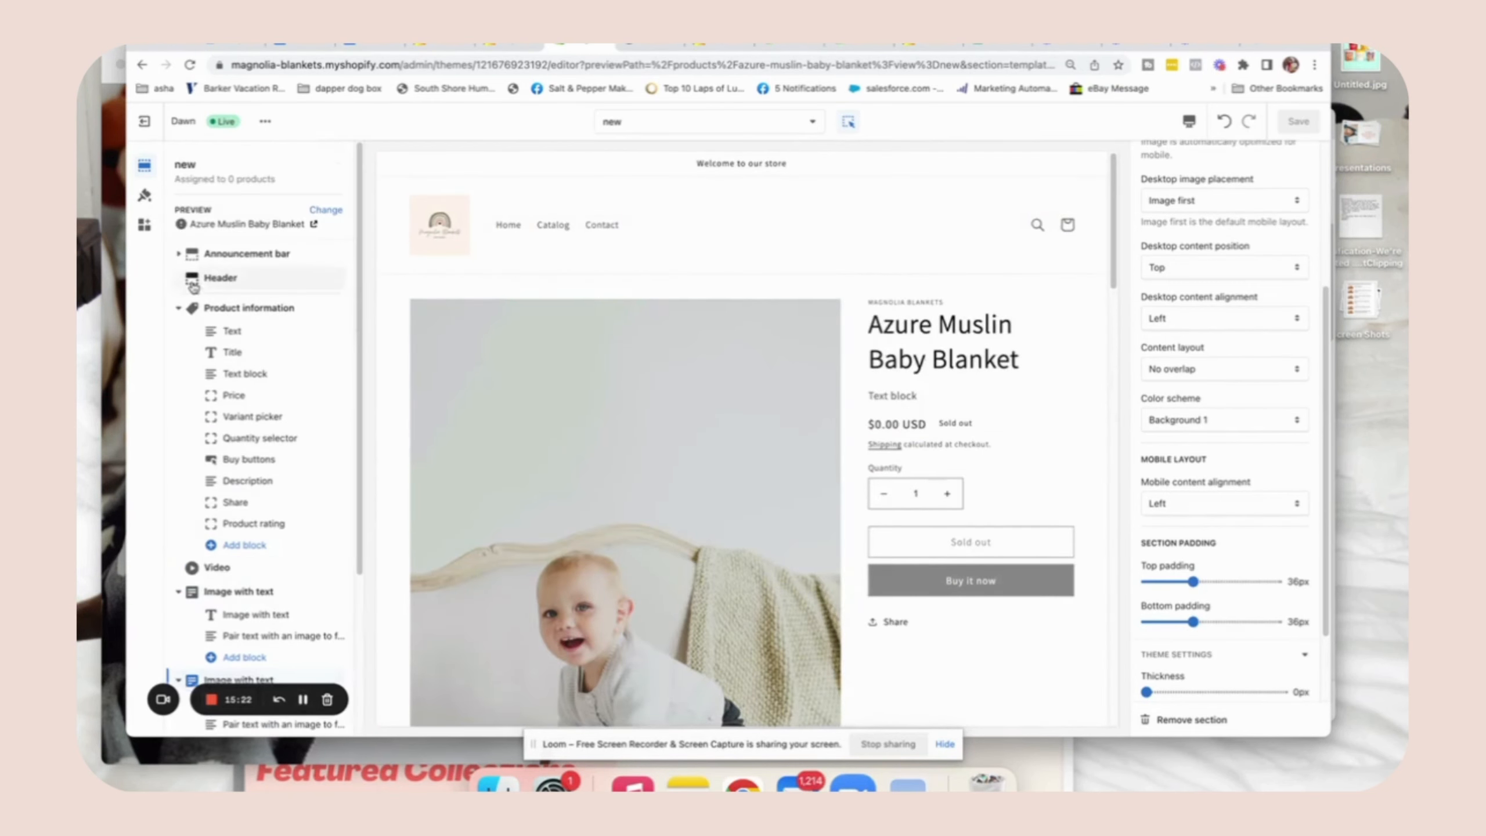
# Leave the theme editor and open the Azure Muslin Baby Blanket product from the store's product list
pyautogui.click(144, 123)
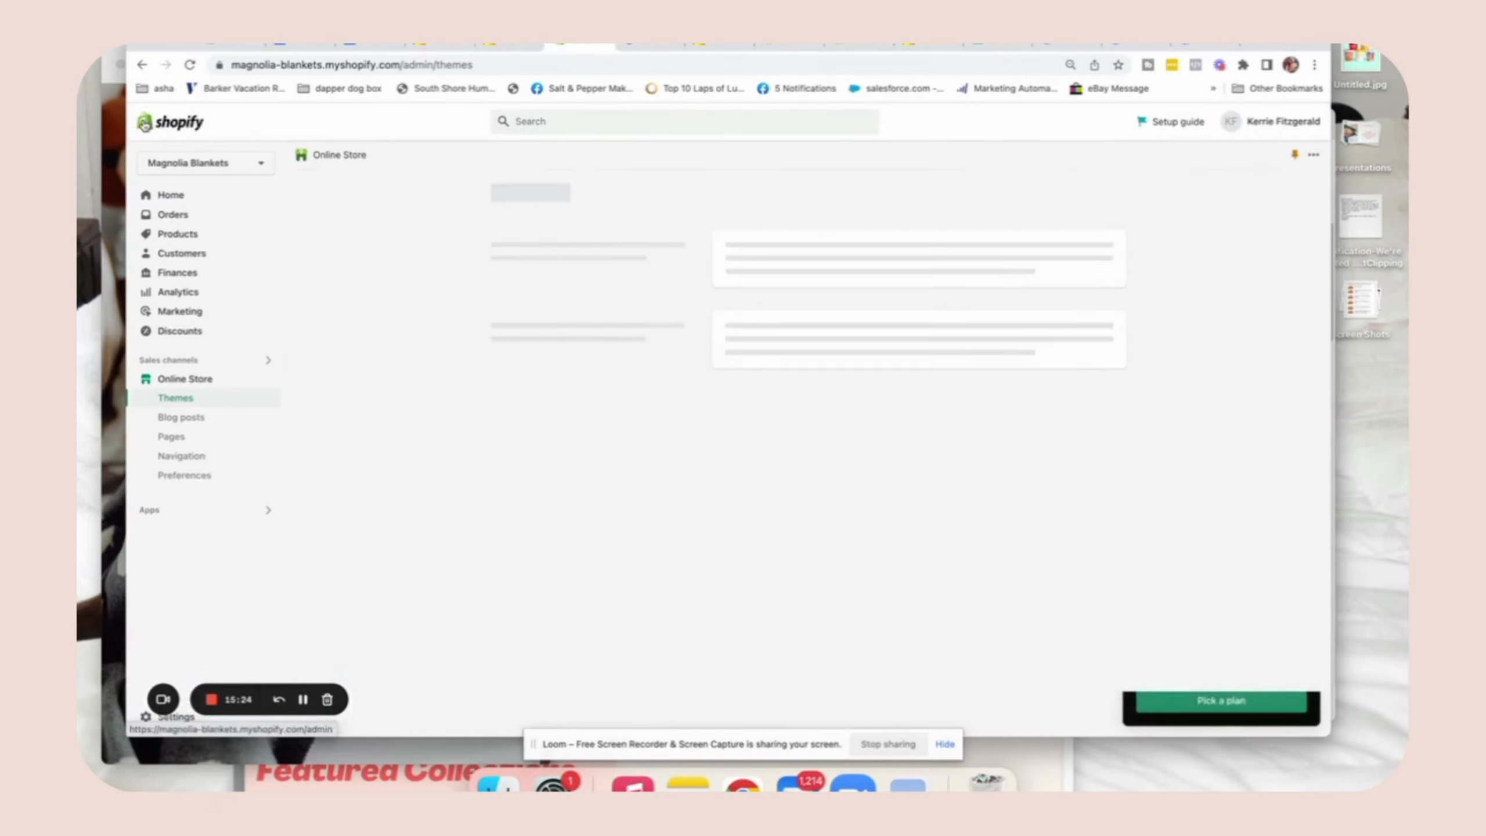
pyautogui.click(169, 233)
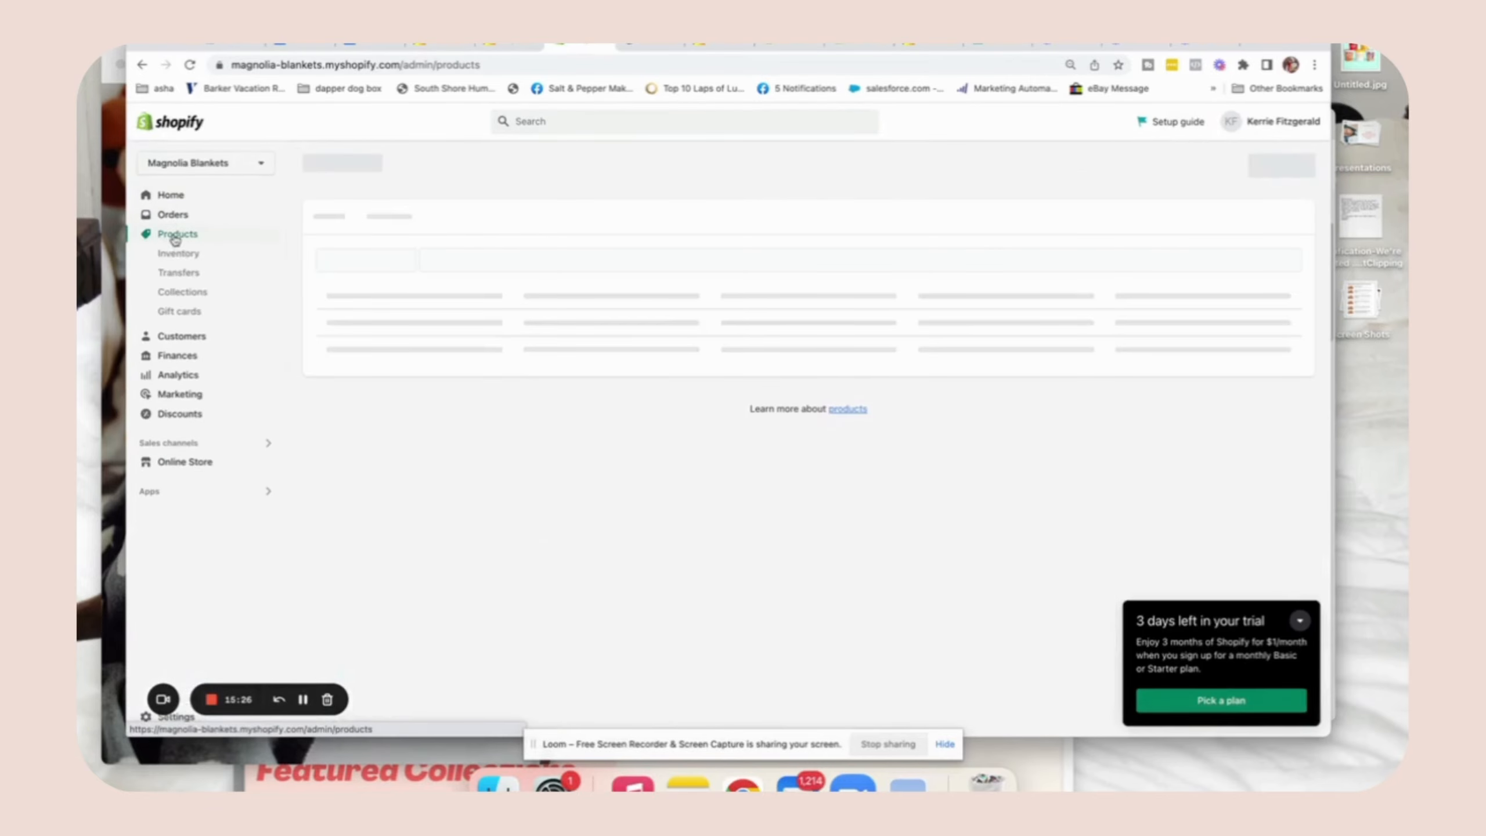
pyautogui.click(449, 310)
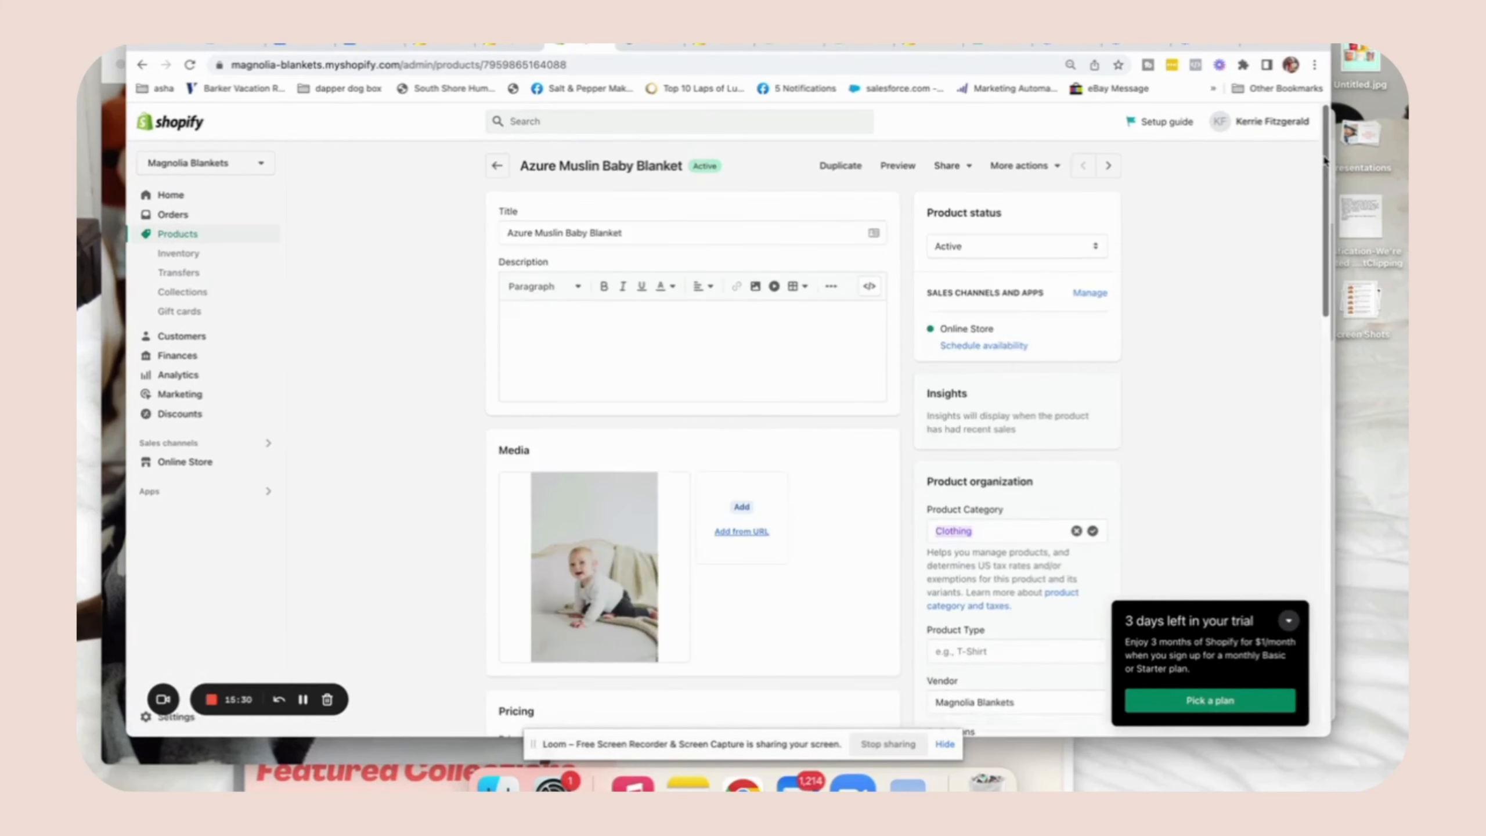
# Set the Azure Muslin Baby Blanket's price to $24.99, turn off tax charging, and set the cost per item to $5.00
pyautogui.scroll(-7, 620, 292)
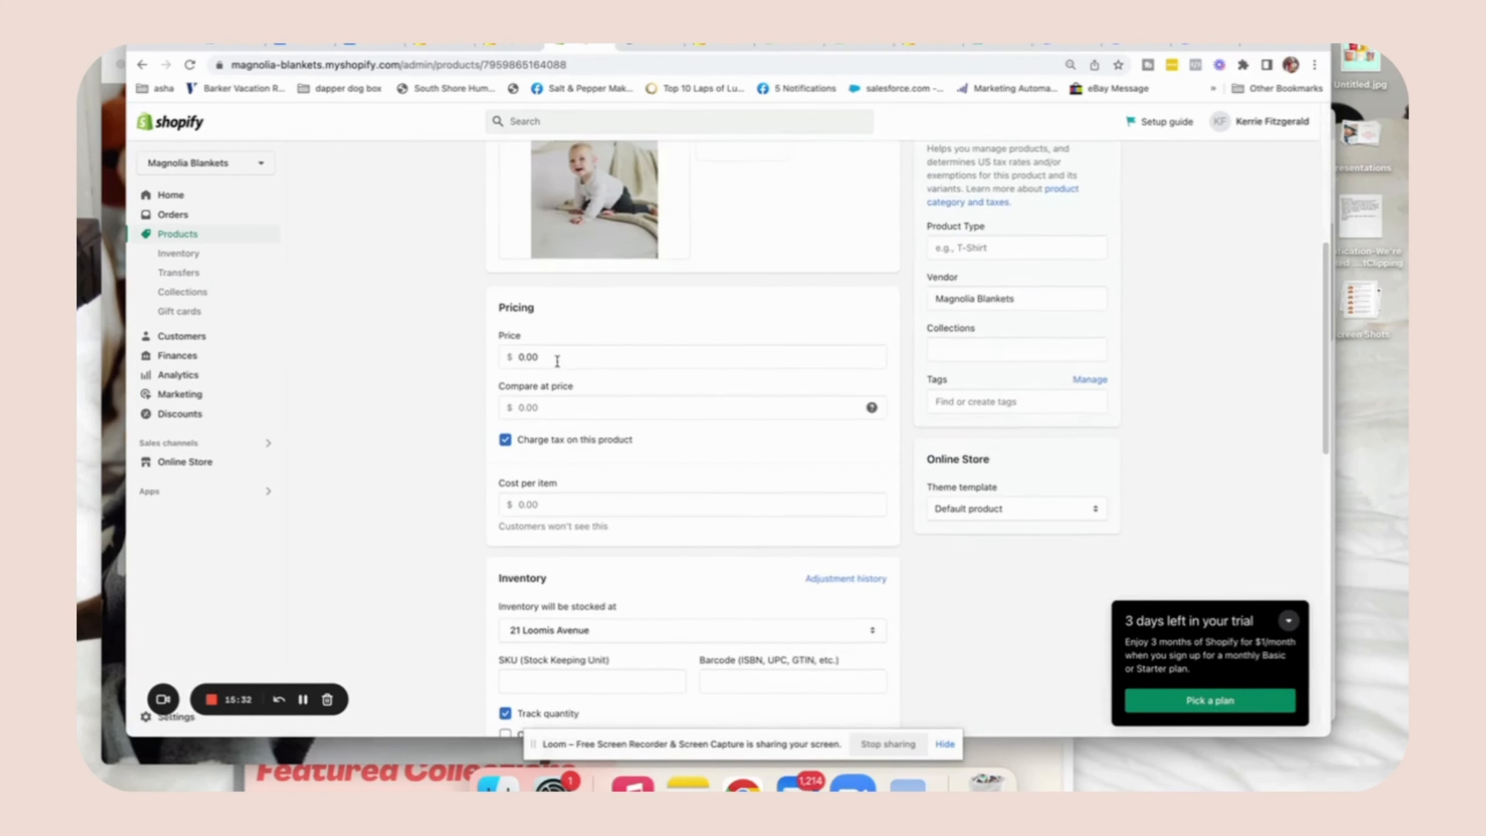
pyautogui.click(557, 361)
pyautogui.write('24.99')
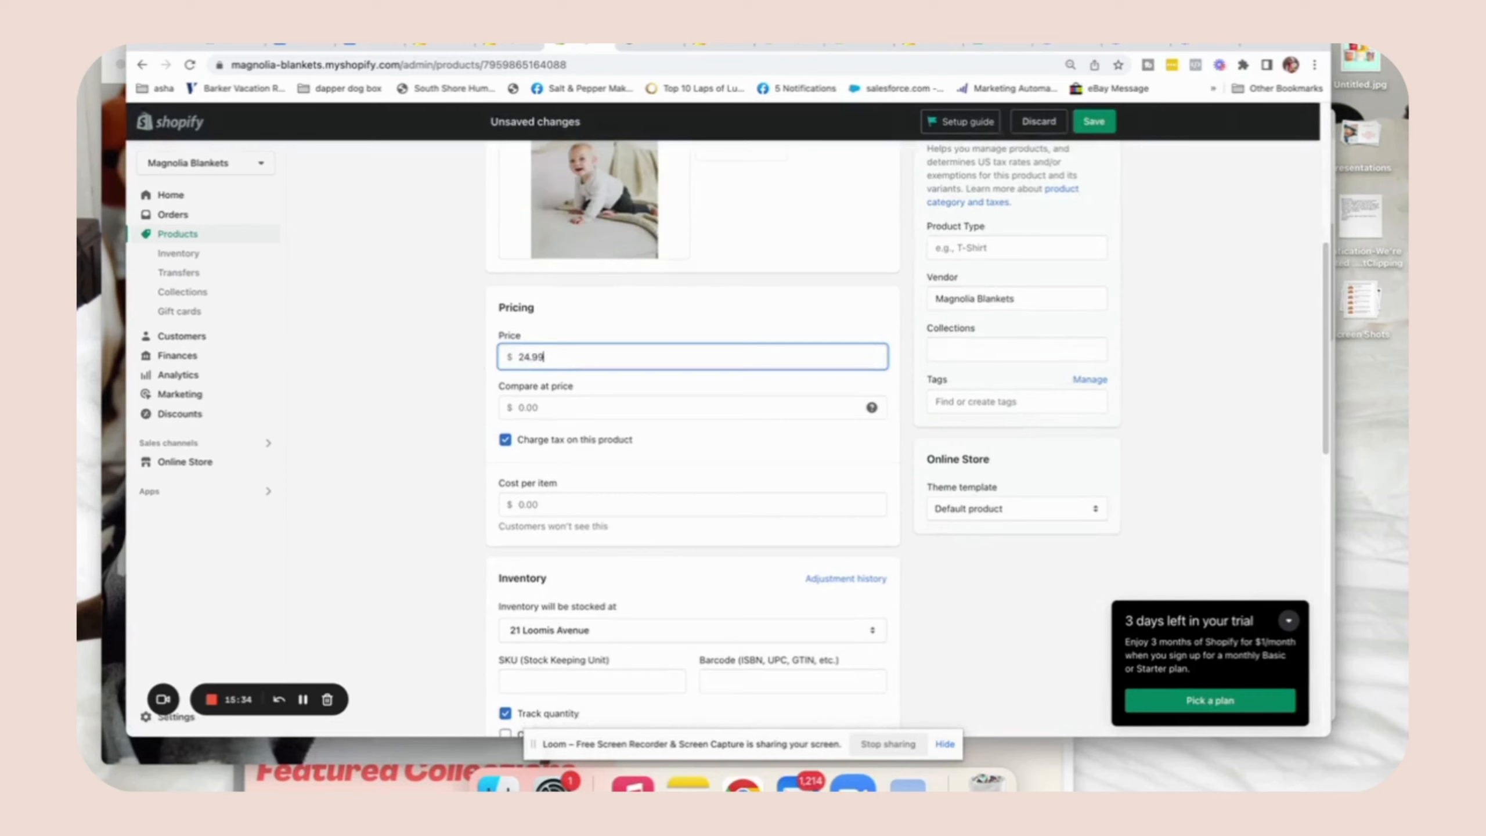
pyautogui.click(506, 440)
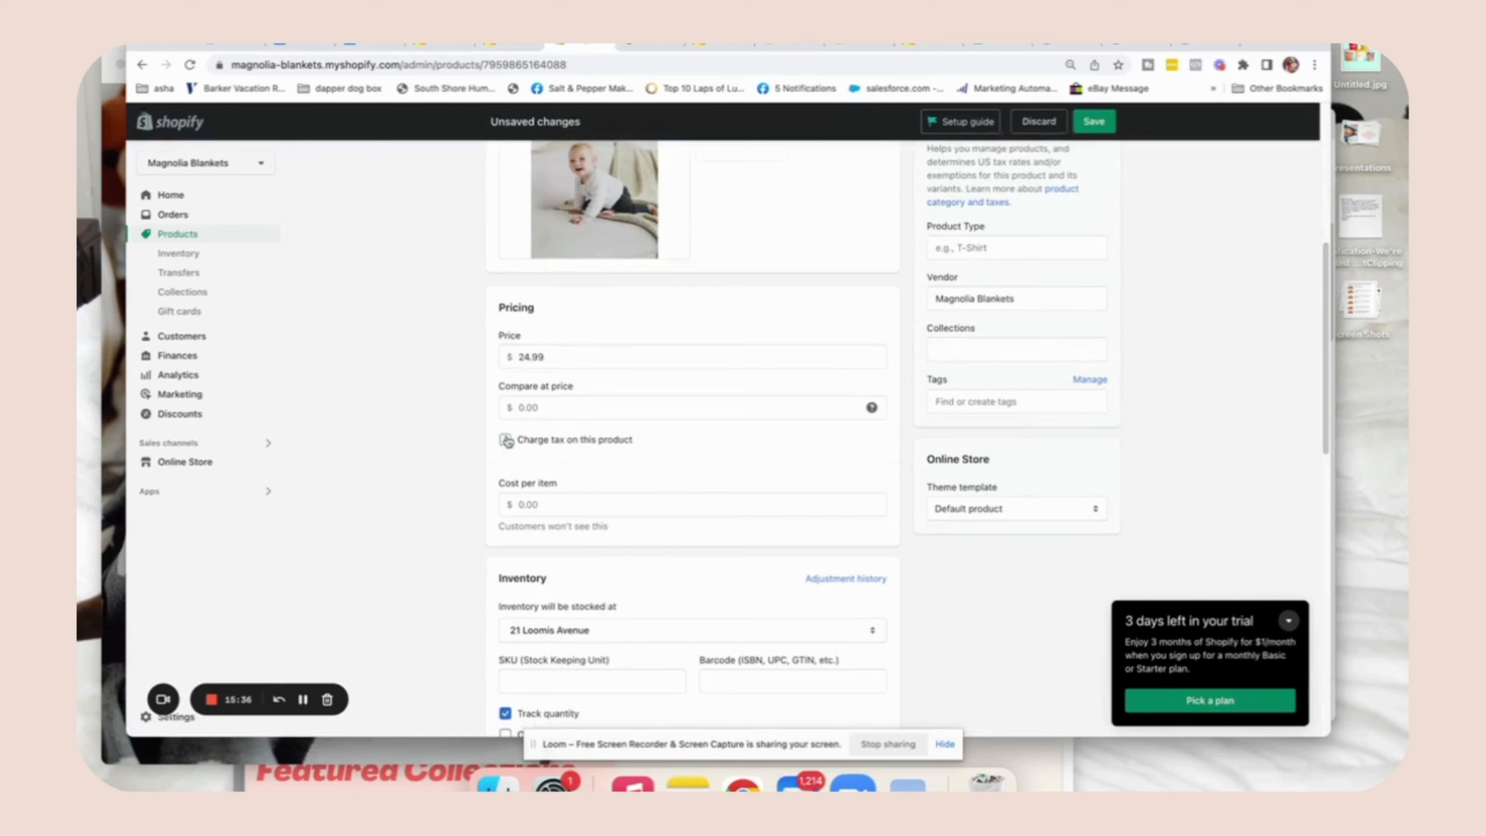
pyautogui.click(547, 503)
pyautogui.write('5')
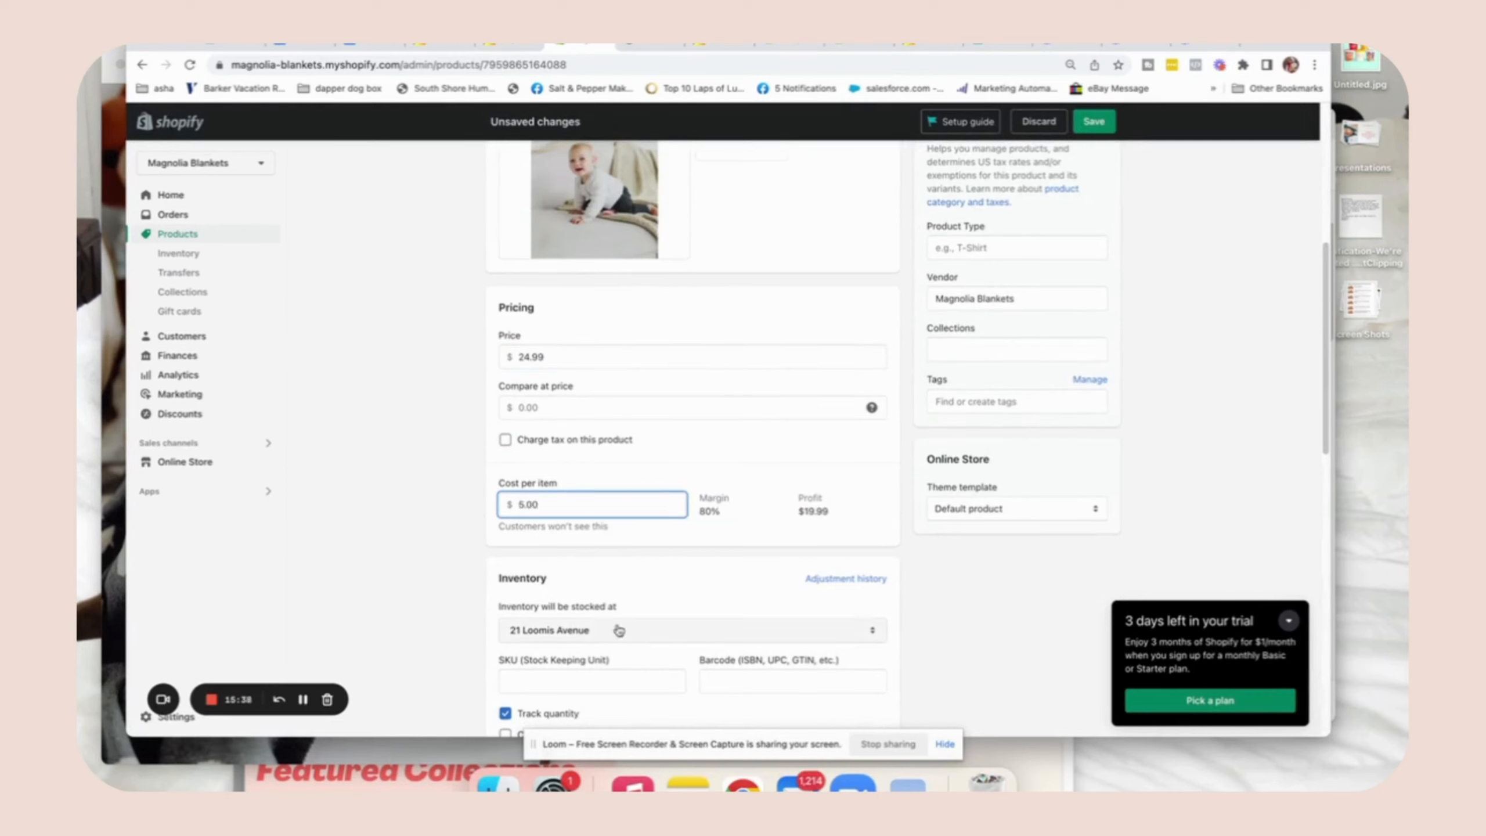
# Adjust the Azure Muslin Baby Blanket's available inventory by 100 and save the quantity
pyautogui.click(1315, 381)
pyautogui.moveTo(1326, 383); pyautogui.dragTo(1327, 537)
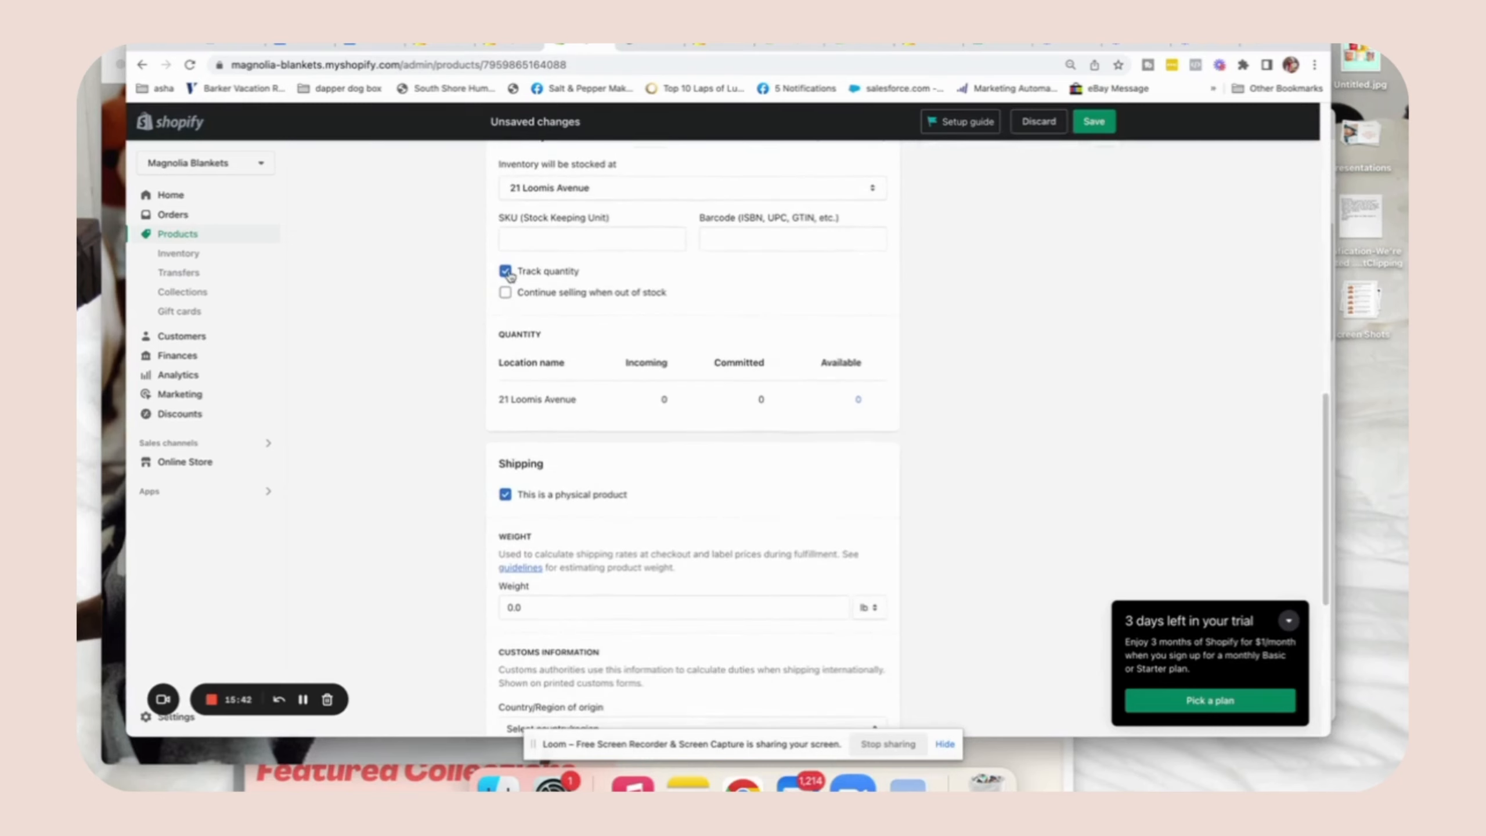
pyautogui.click(866, 399)
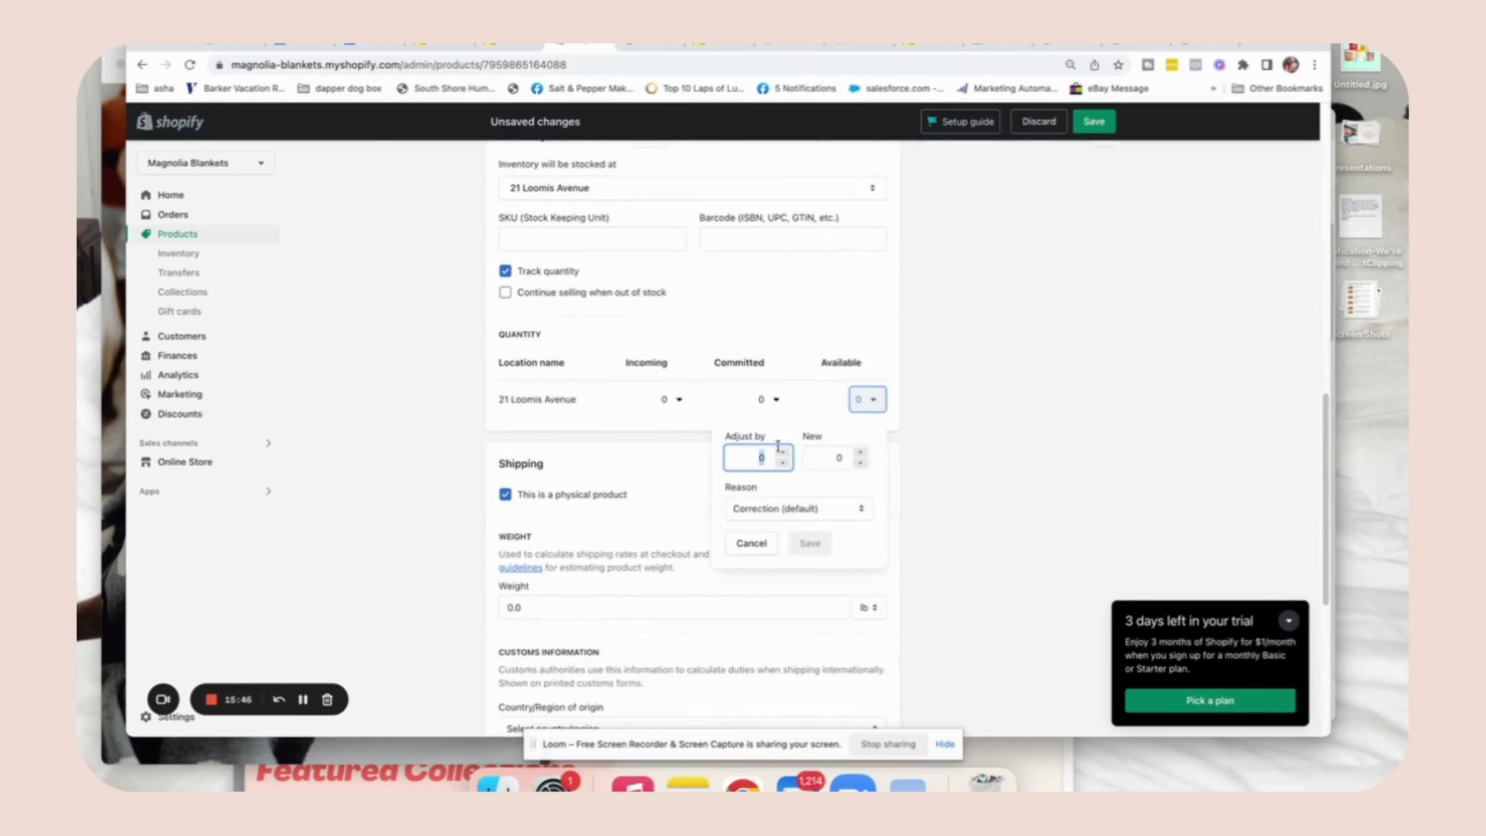
pyautogui.write('1')
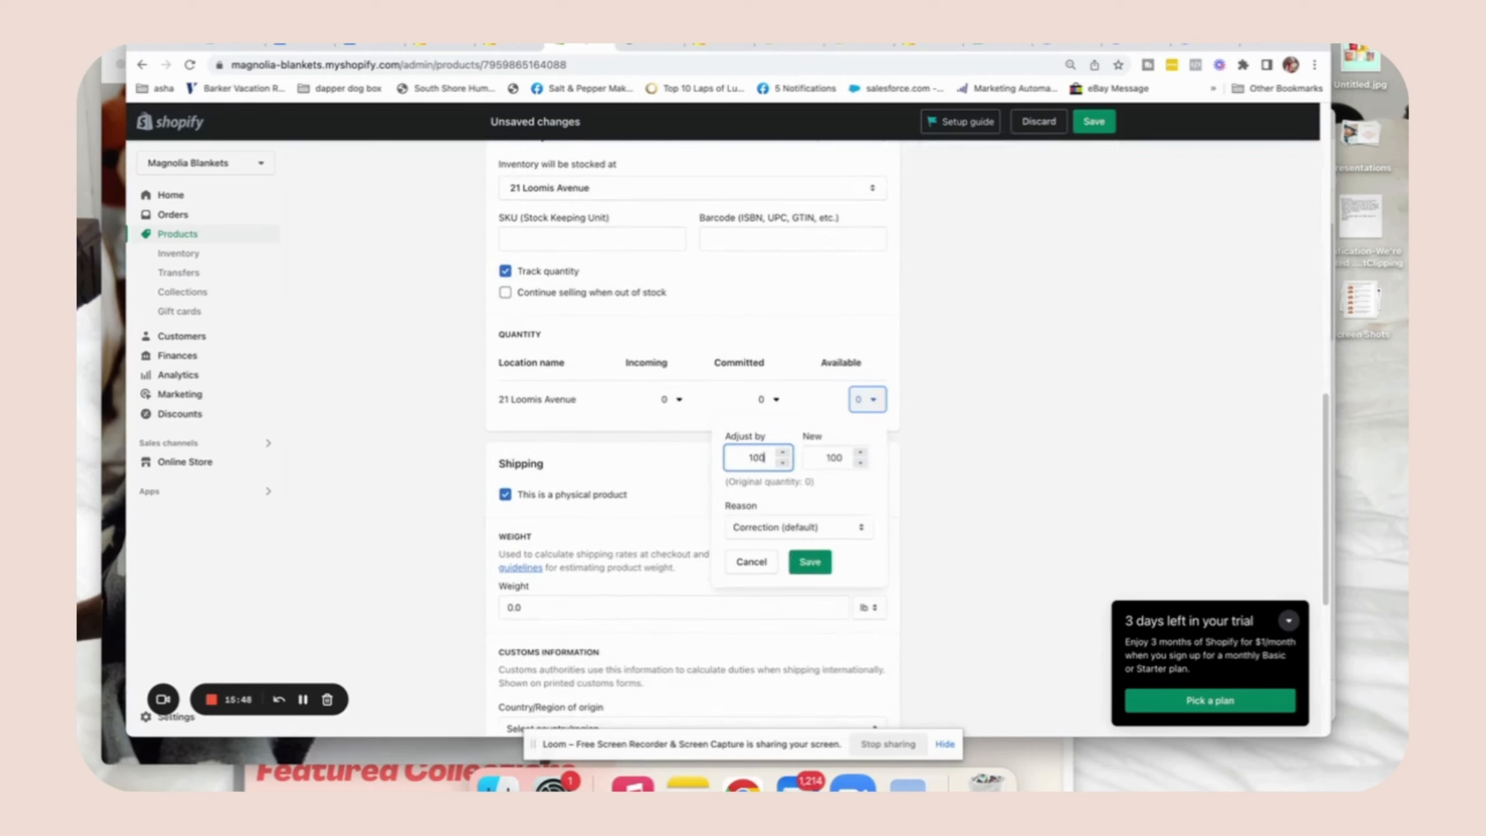
pyautogui.write('00')
pyautogui.click(808, 562)
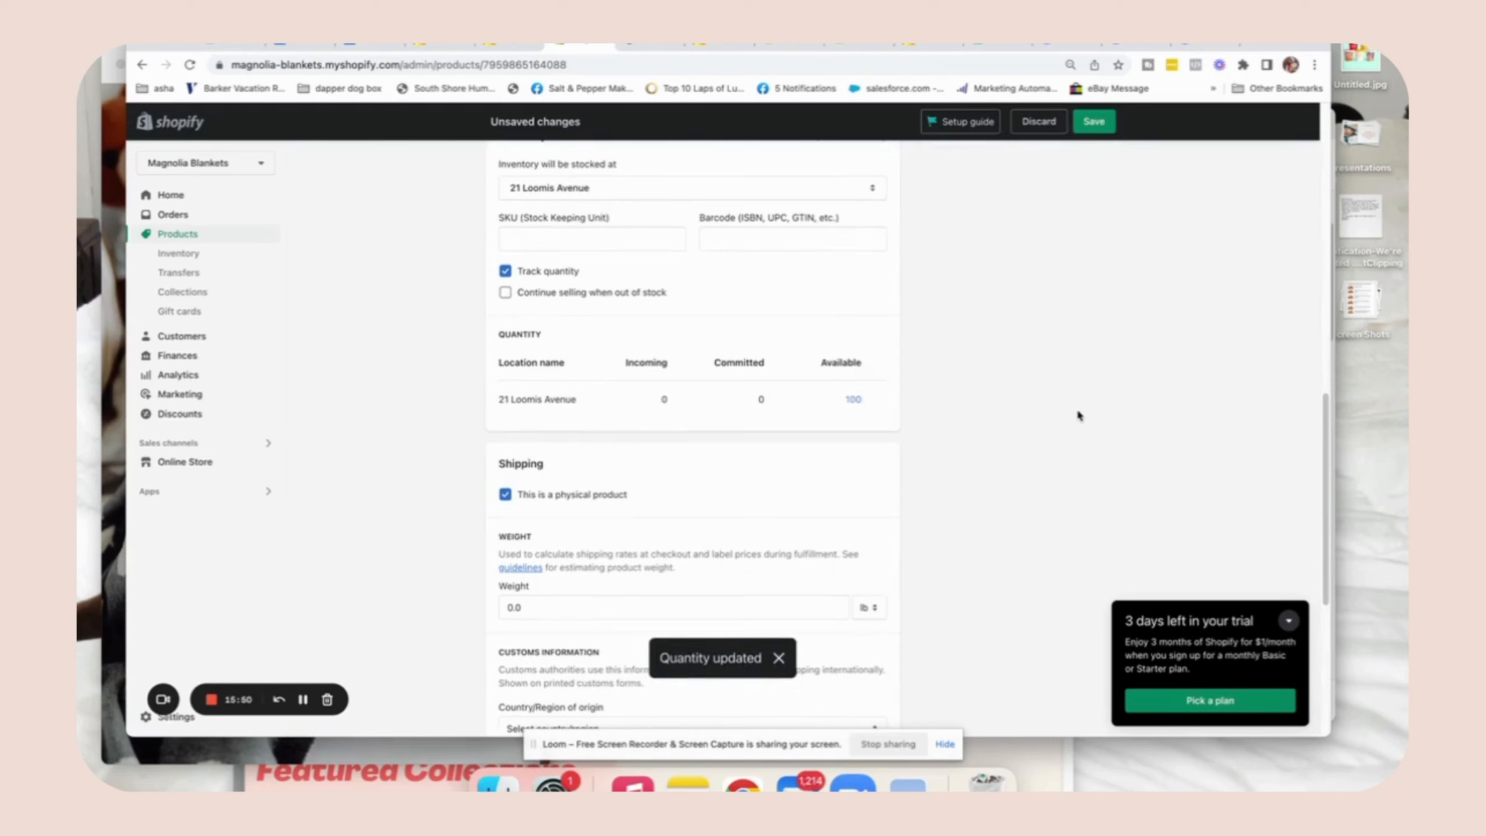
# Set the Azure Muslin Baby Blanket's shipping weight to 9 oz and save the product
pyautogui.scroll(-3, 477, 408)
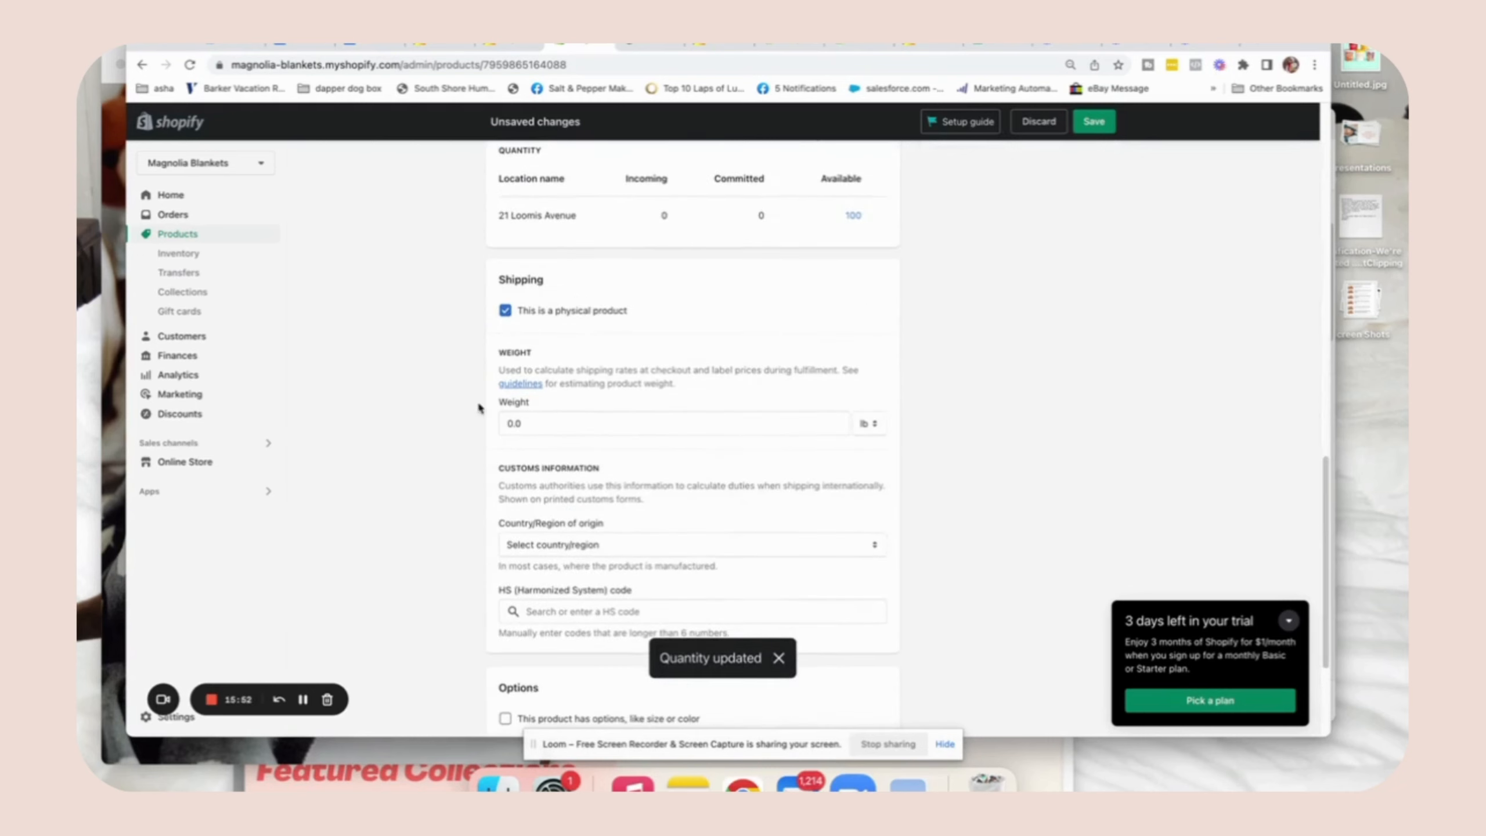
pyautogui.doubleClick(524, 421)
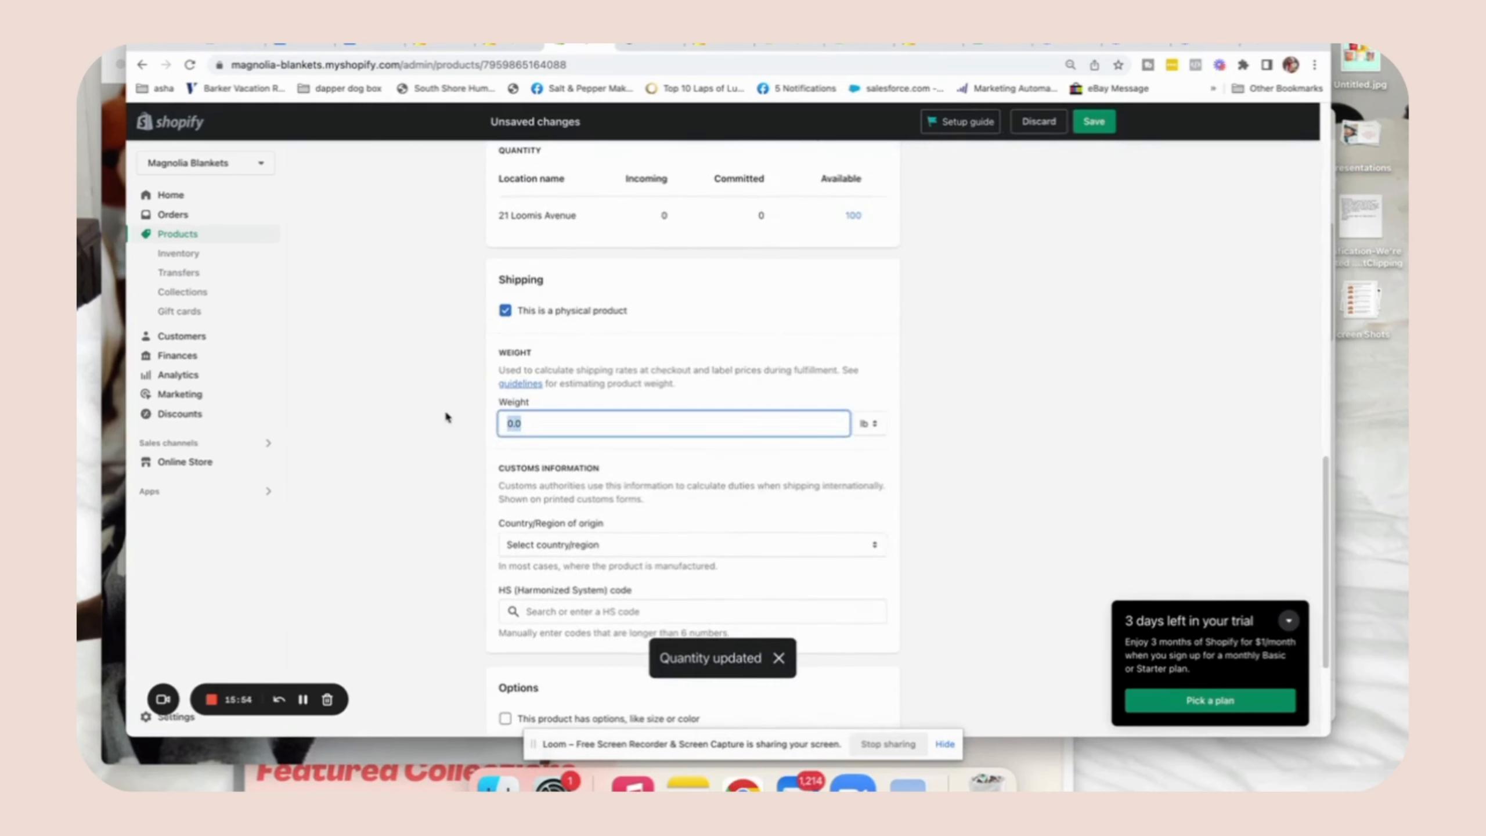
pyautogui.write('9')
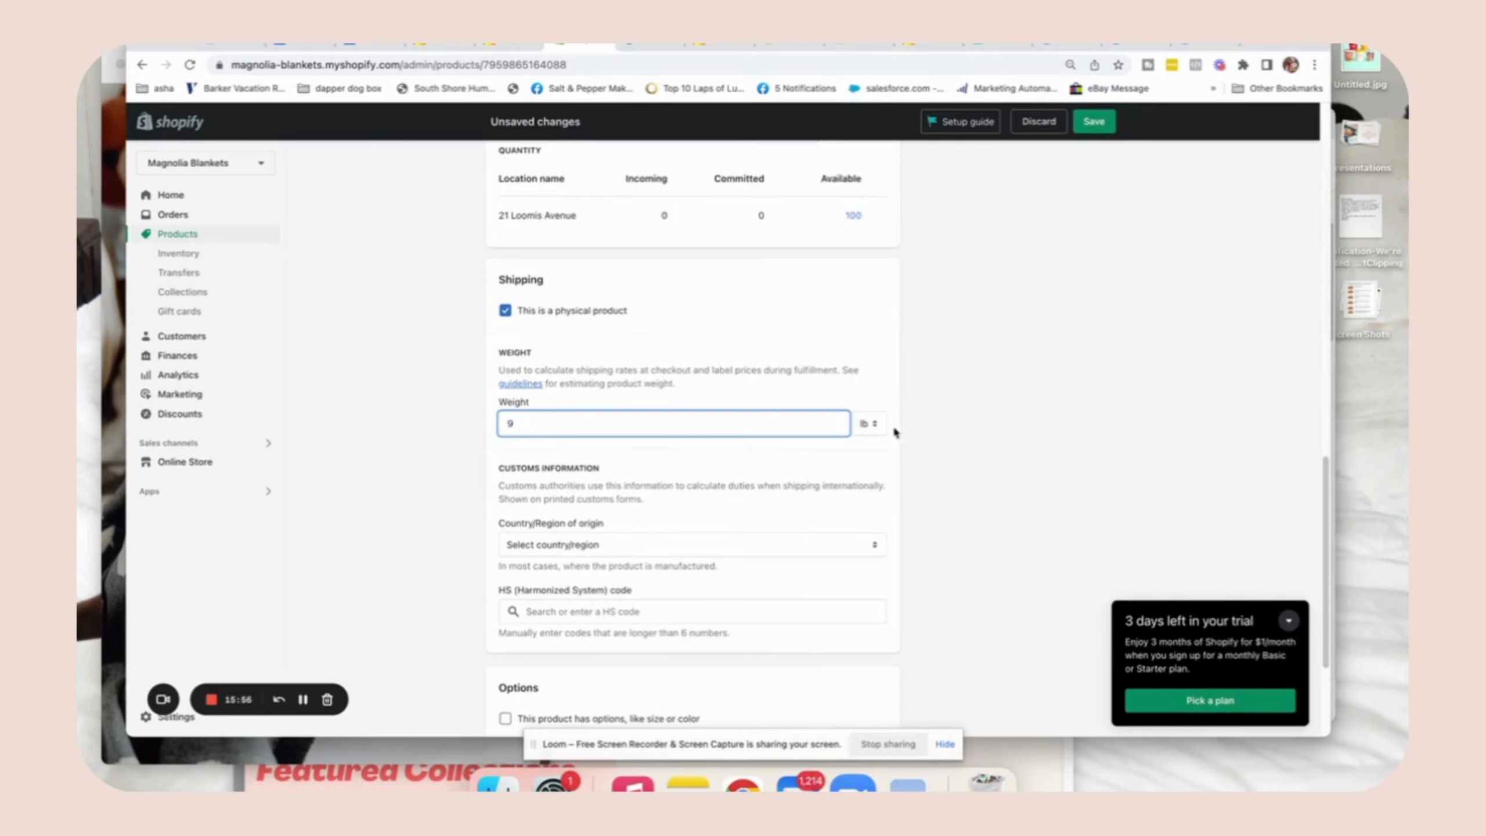
pyautogui.click(870, 424)
pyautogui.click(868, 440)
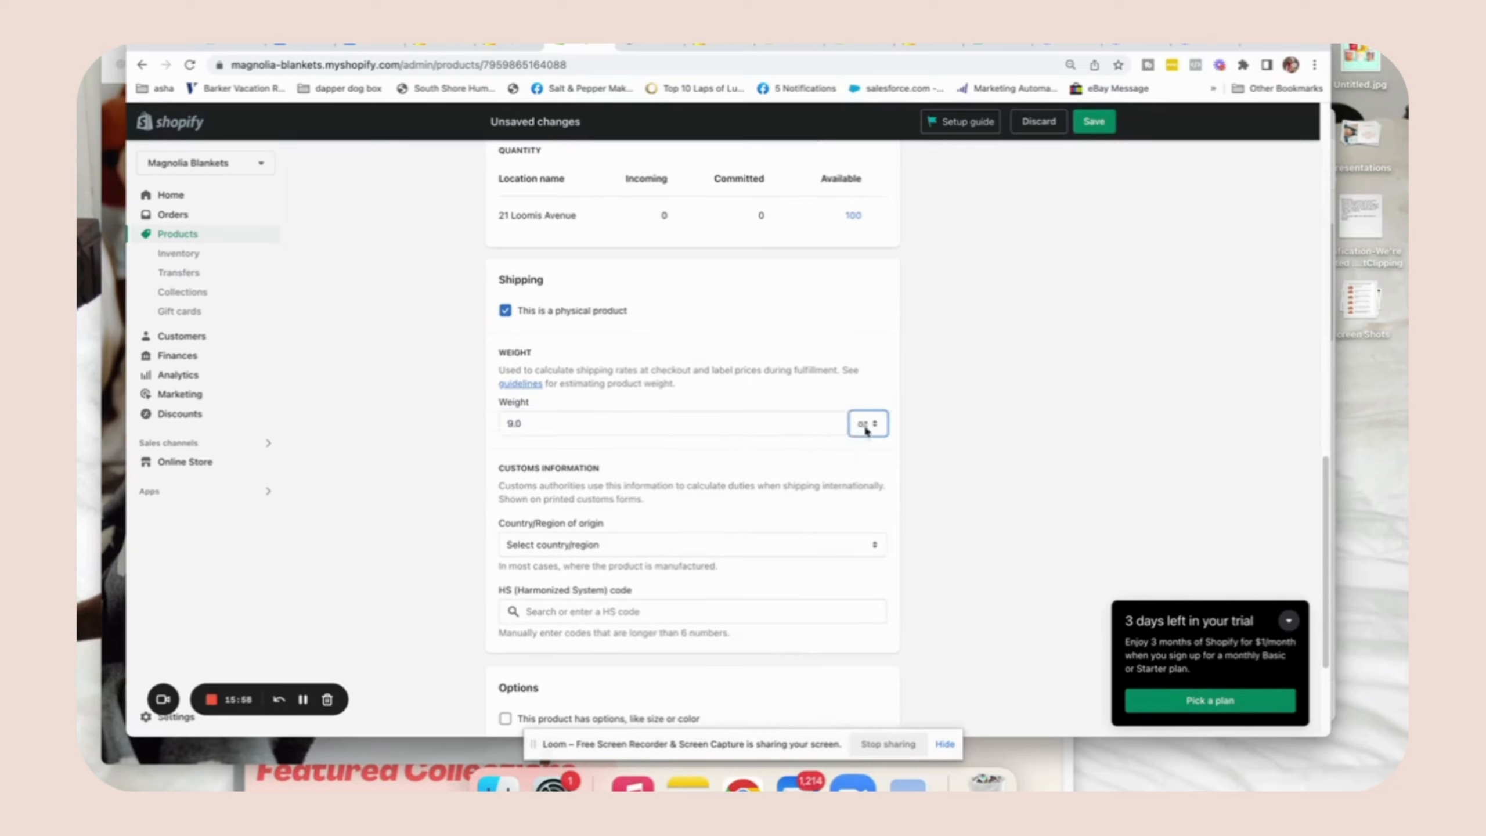
pyautogui.moveTo(1326, 482); pyautogui.dragTo(1323, 566)
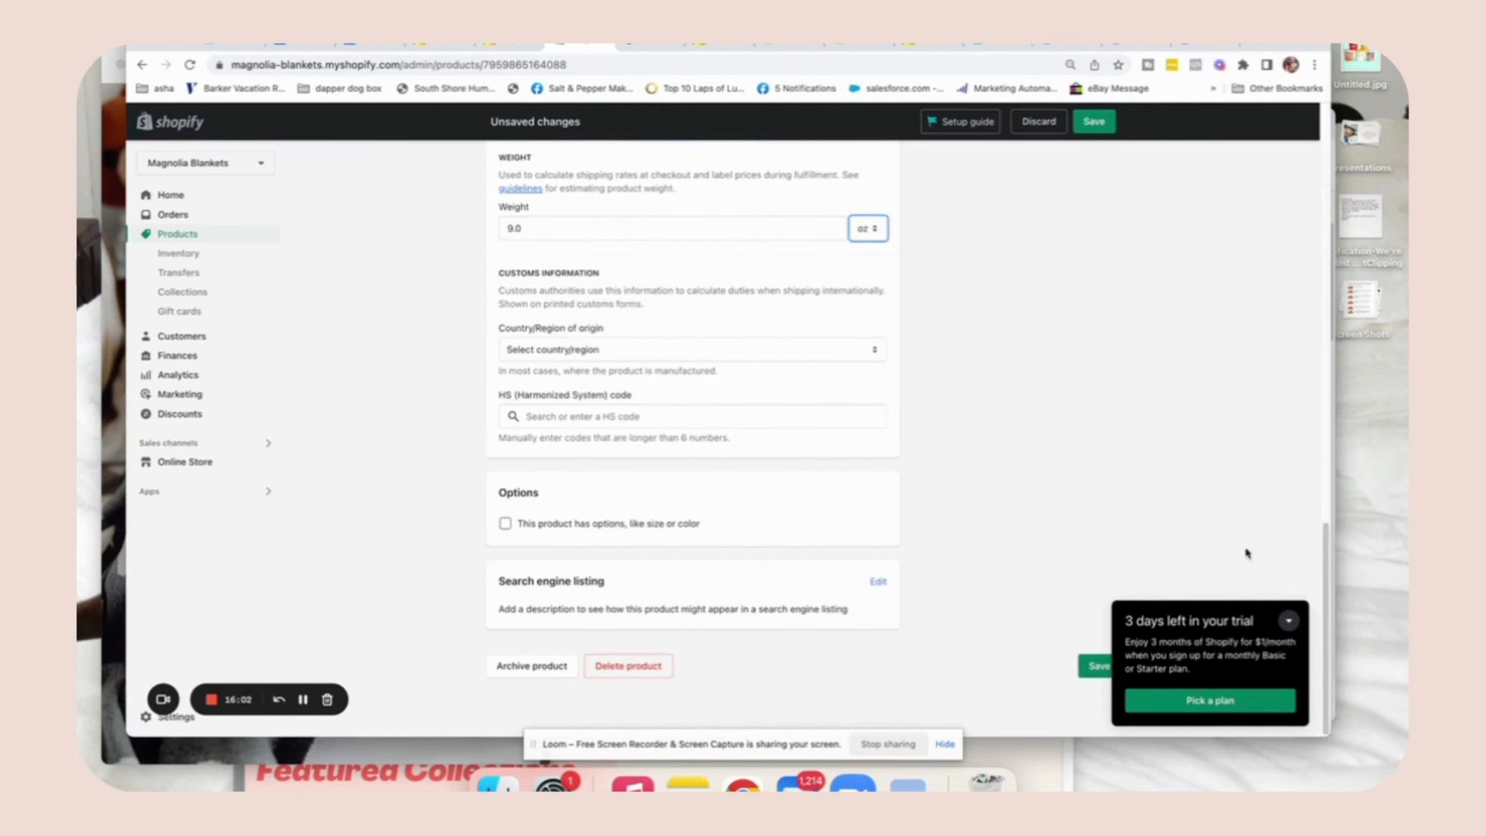
pyautogui.click(1091, 667)
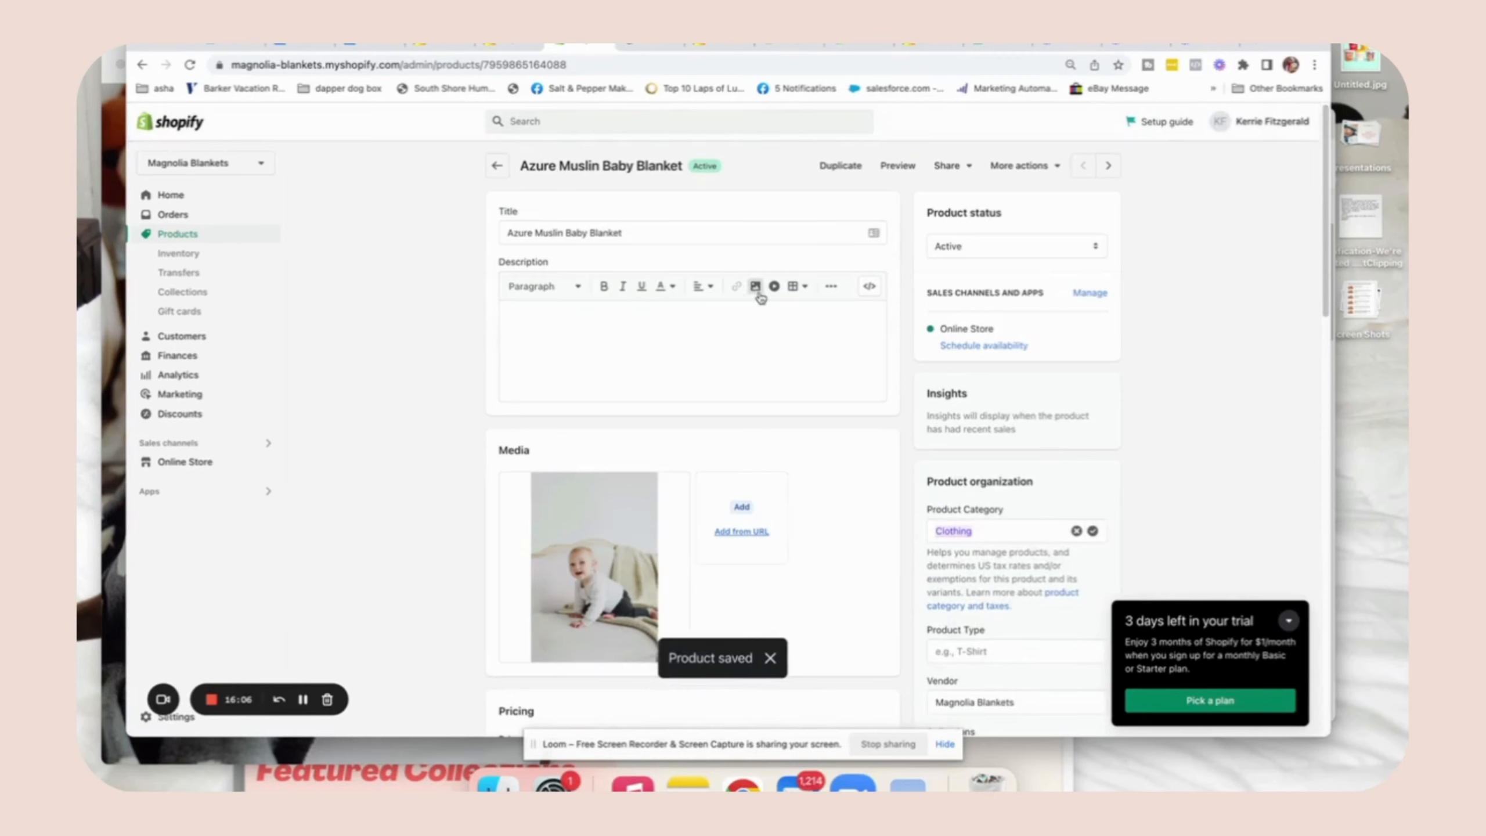
# Check the Starlight Muslin Blanket's product details, then open the Pink Baby Blanket product
pyautogui.click(496, 165)
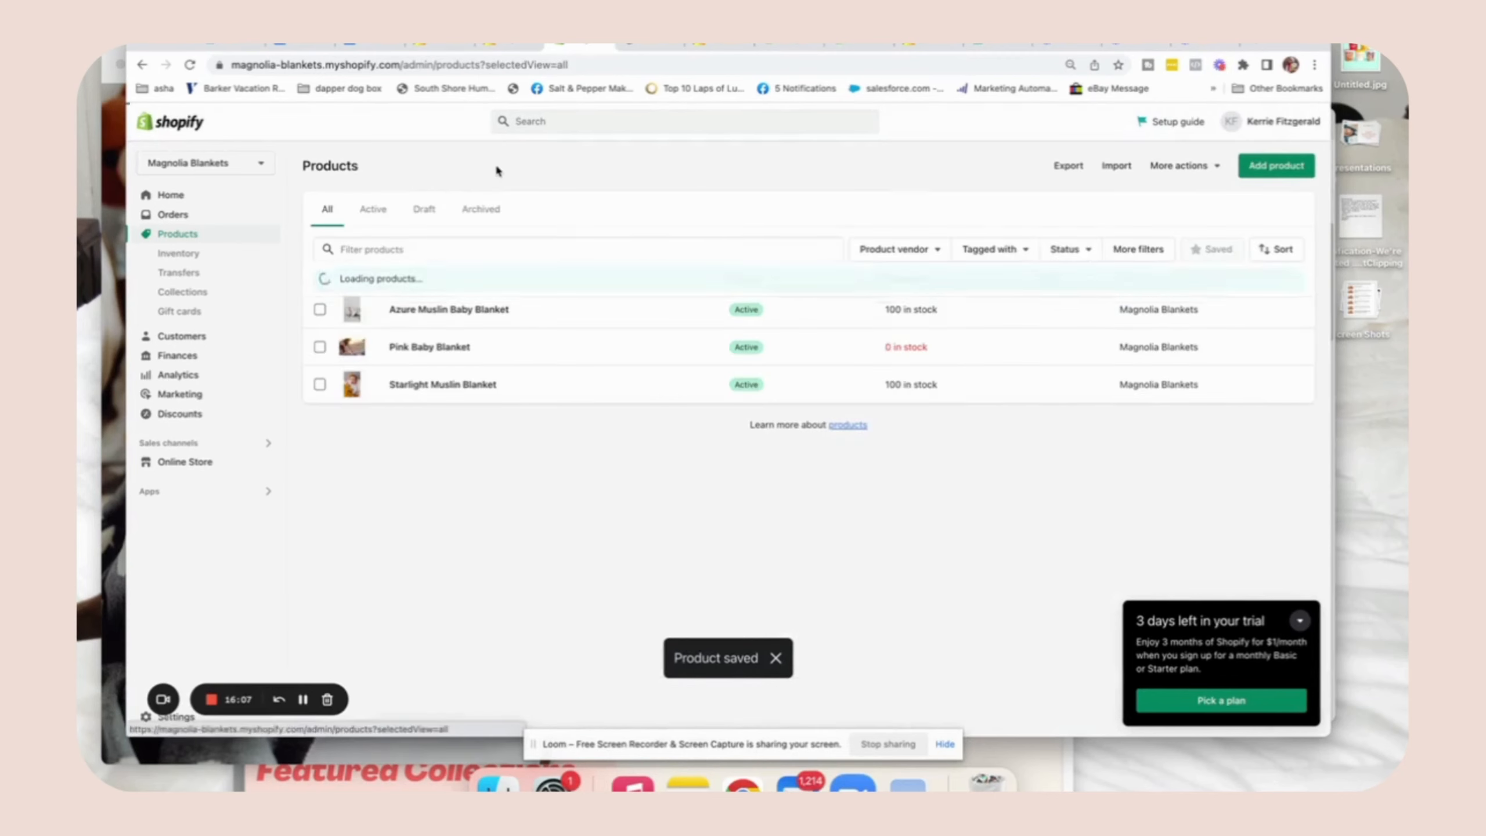
pyautogui.click(436, 386)
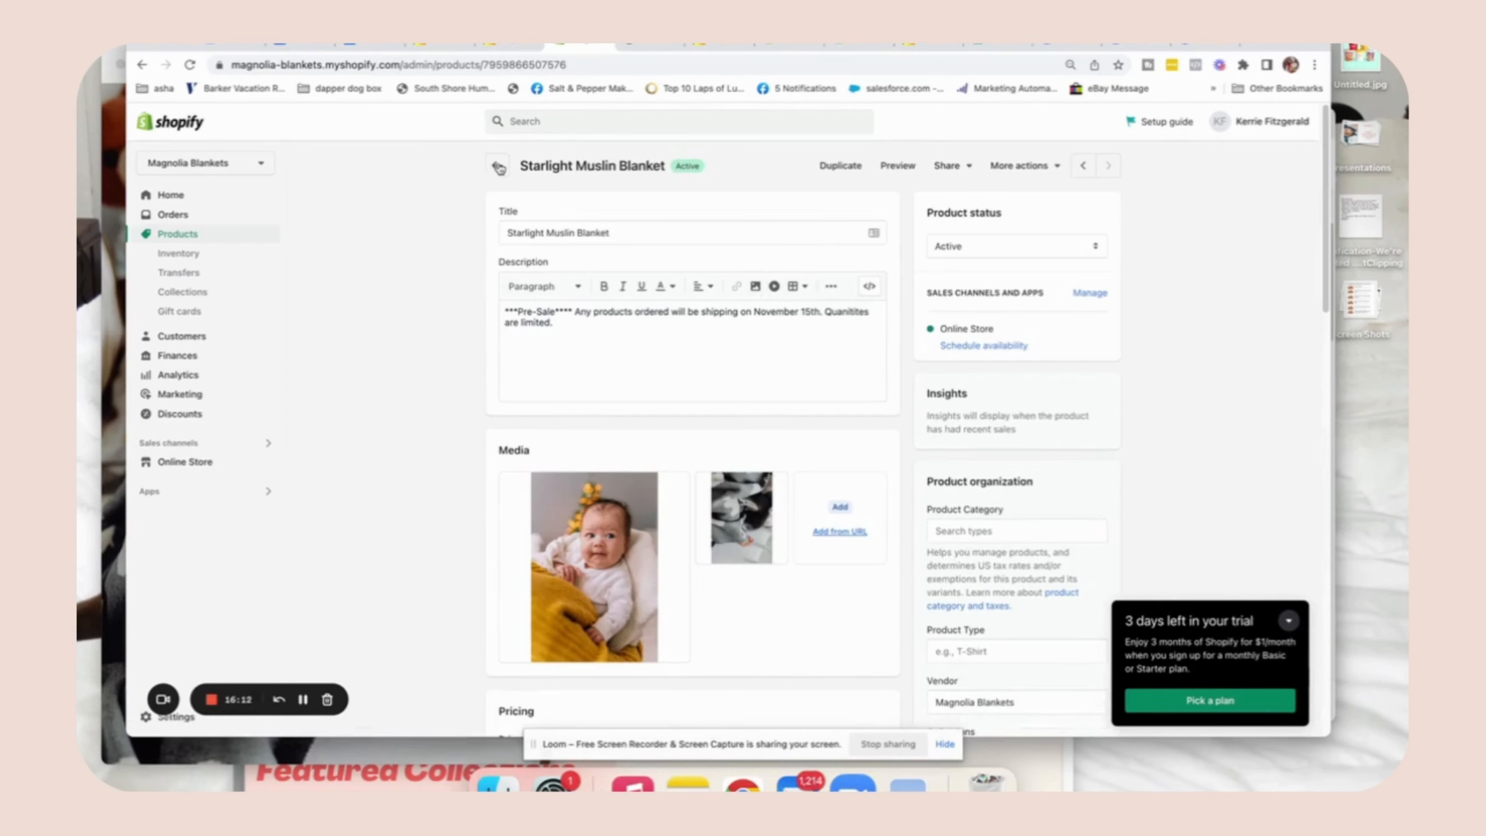
pyautogui.click(499, 168)
pyautogui.click(422, 351)
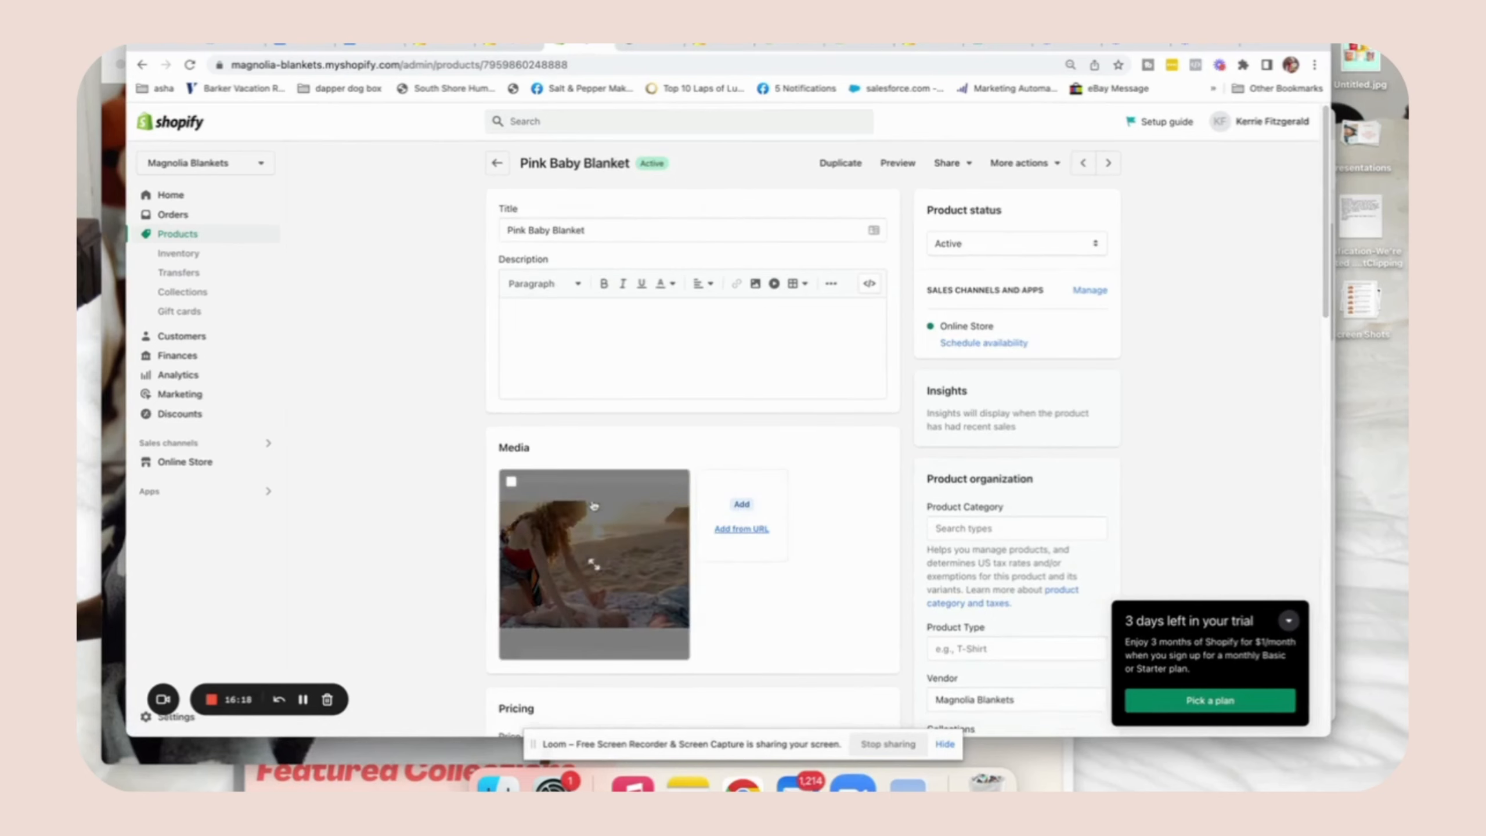
# Replace the Pink Baby Blanket's product photo with the Pexels image ending in 4226.jpg from the Downloads folder
pyautogui.click(511, 482)
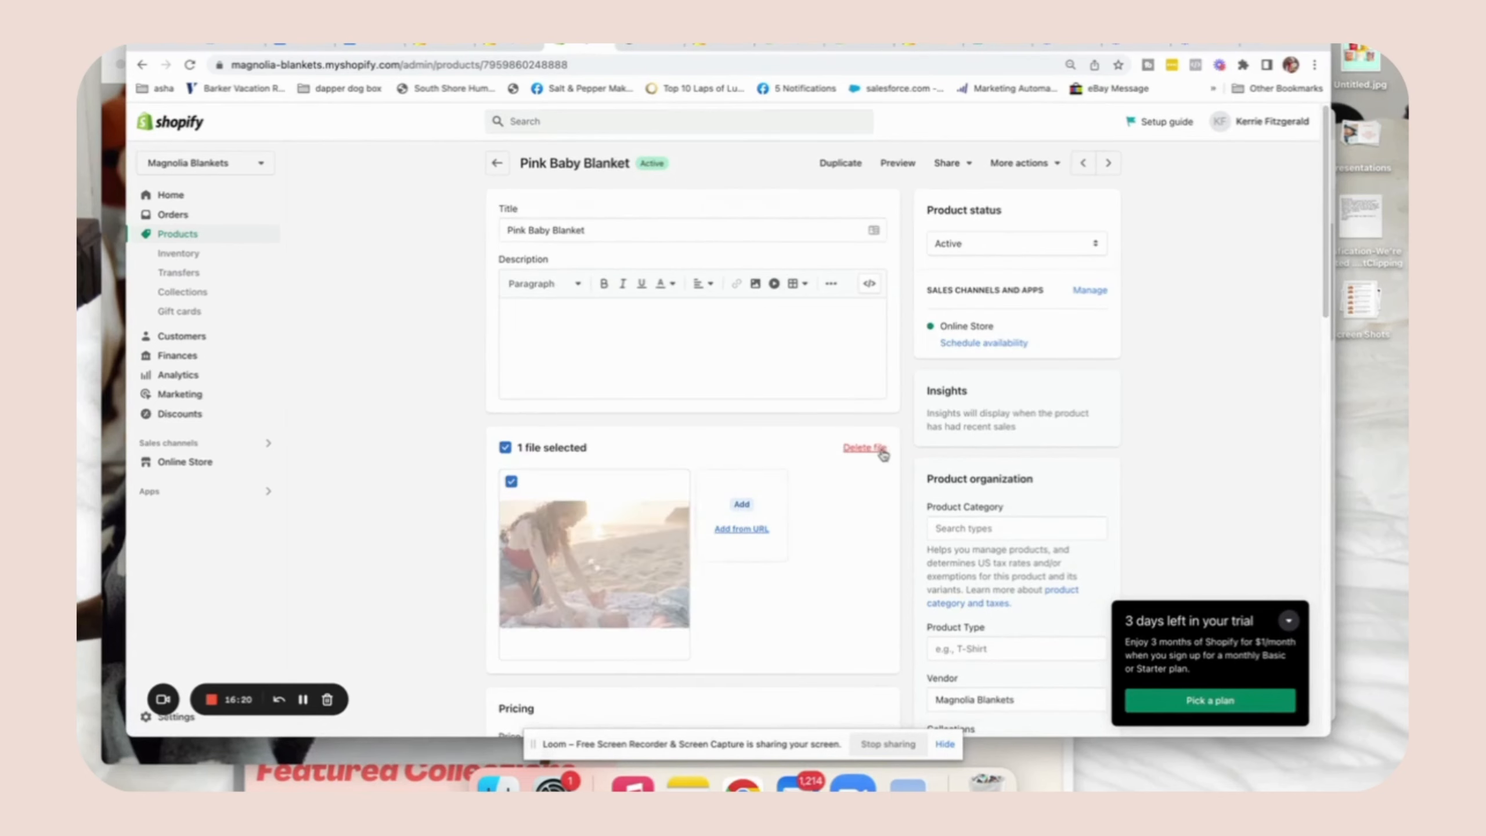
pyautogui.click(858, 449)
pyautogui.click(892, 463)
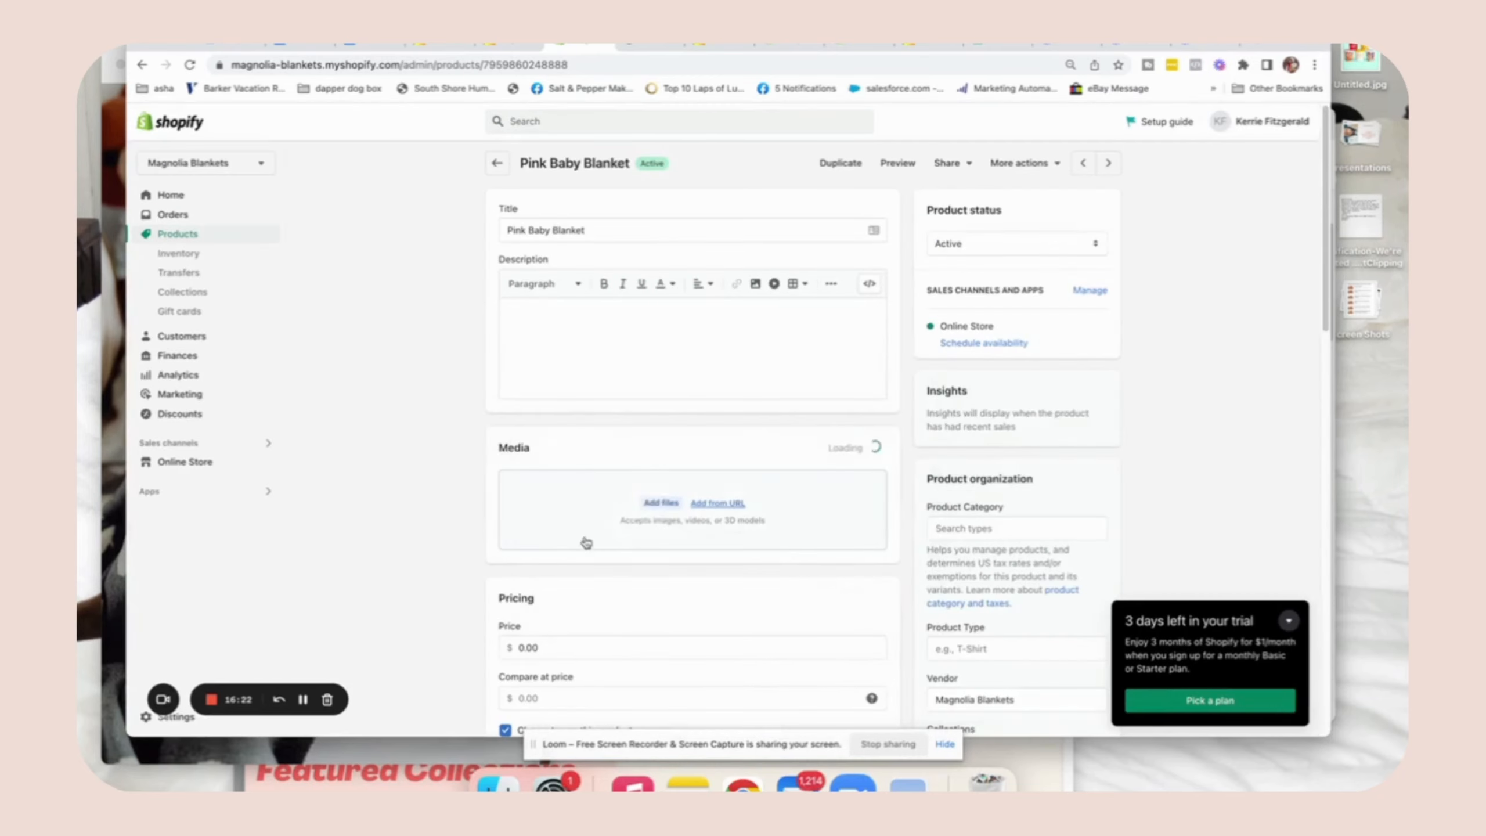
pyautogui.click(657, 502)
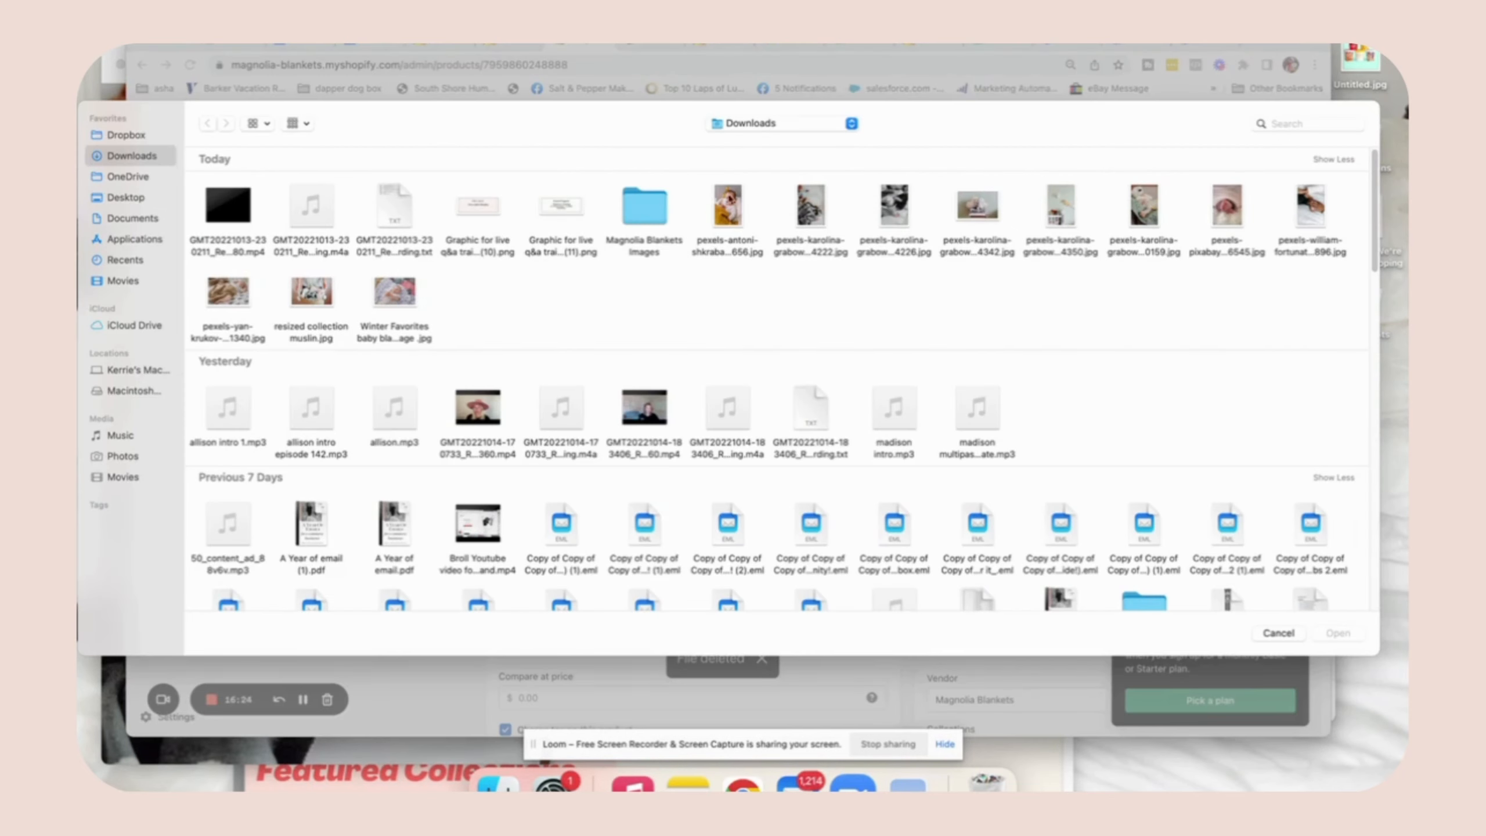
pyautogui.doubleClick(894, 206)
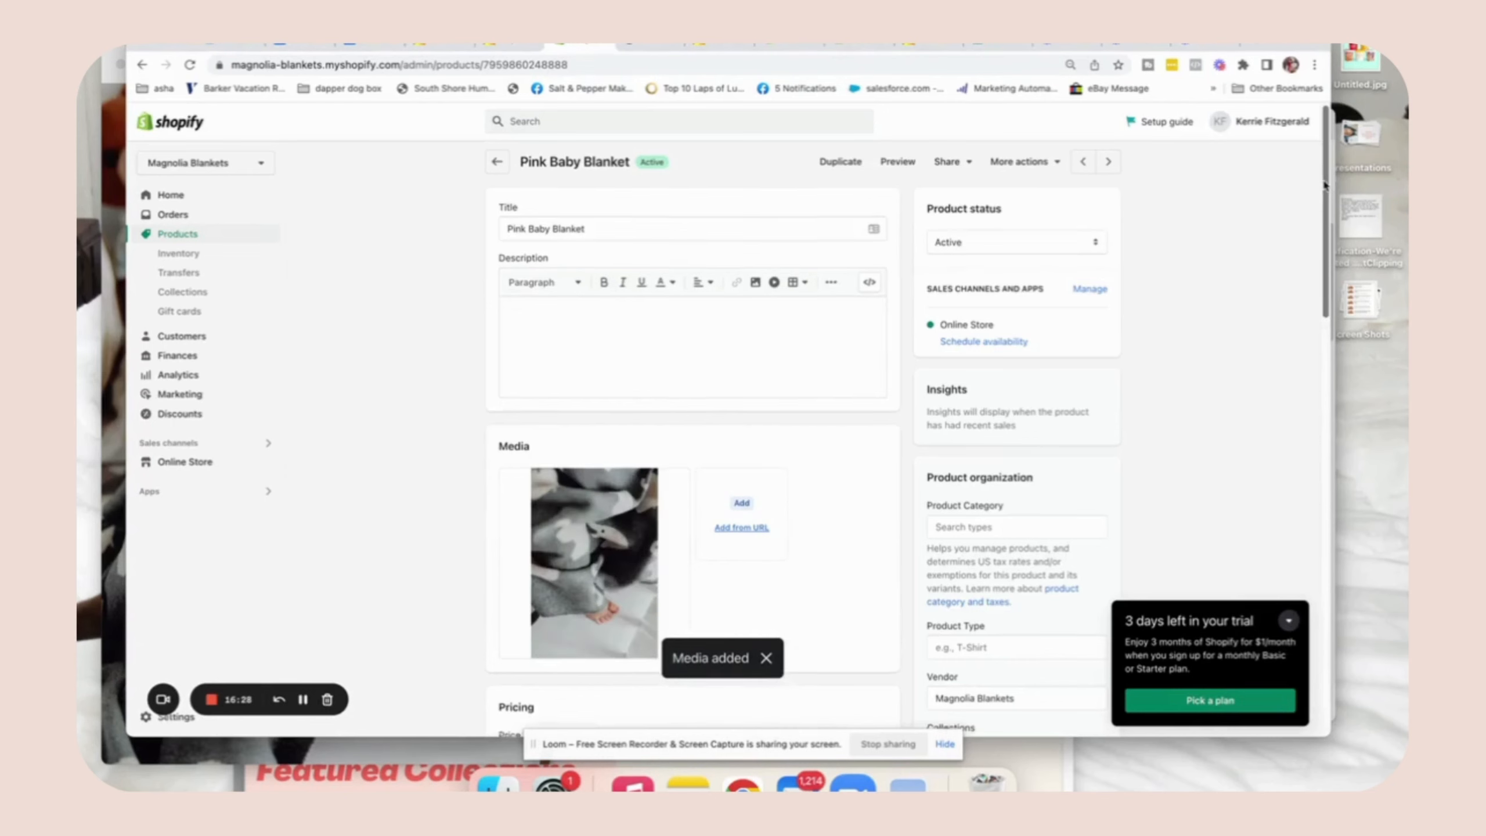
# Set the Pink Baby Blanket's price to $24.99, turn off tax charging, and set the cost per item to $5.00
pyautogui.scroll(-10, 1252, 189)
pyautogui.moveTo(1347, 330); pyautogui.dragTo(1346, 335)
pyautogui.click(581, 321)
pyautogui.write('24')
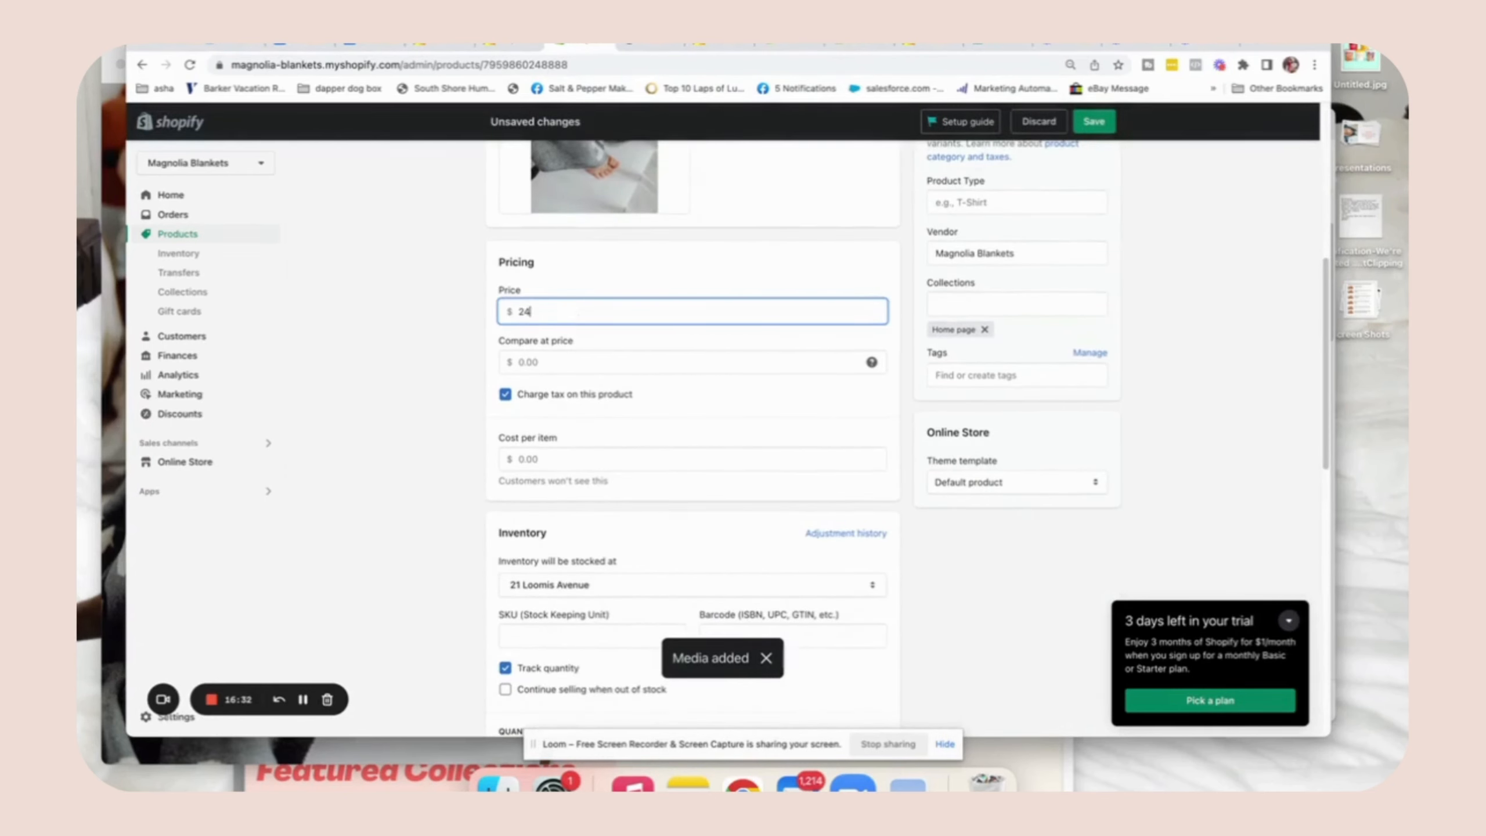
pyautogui.write('.09')
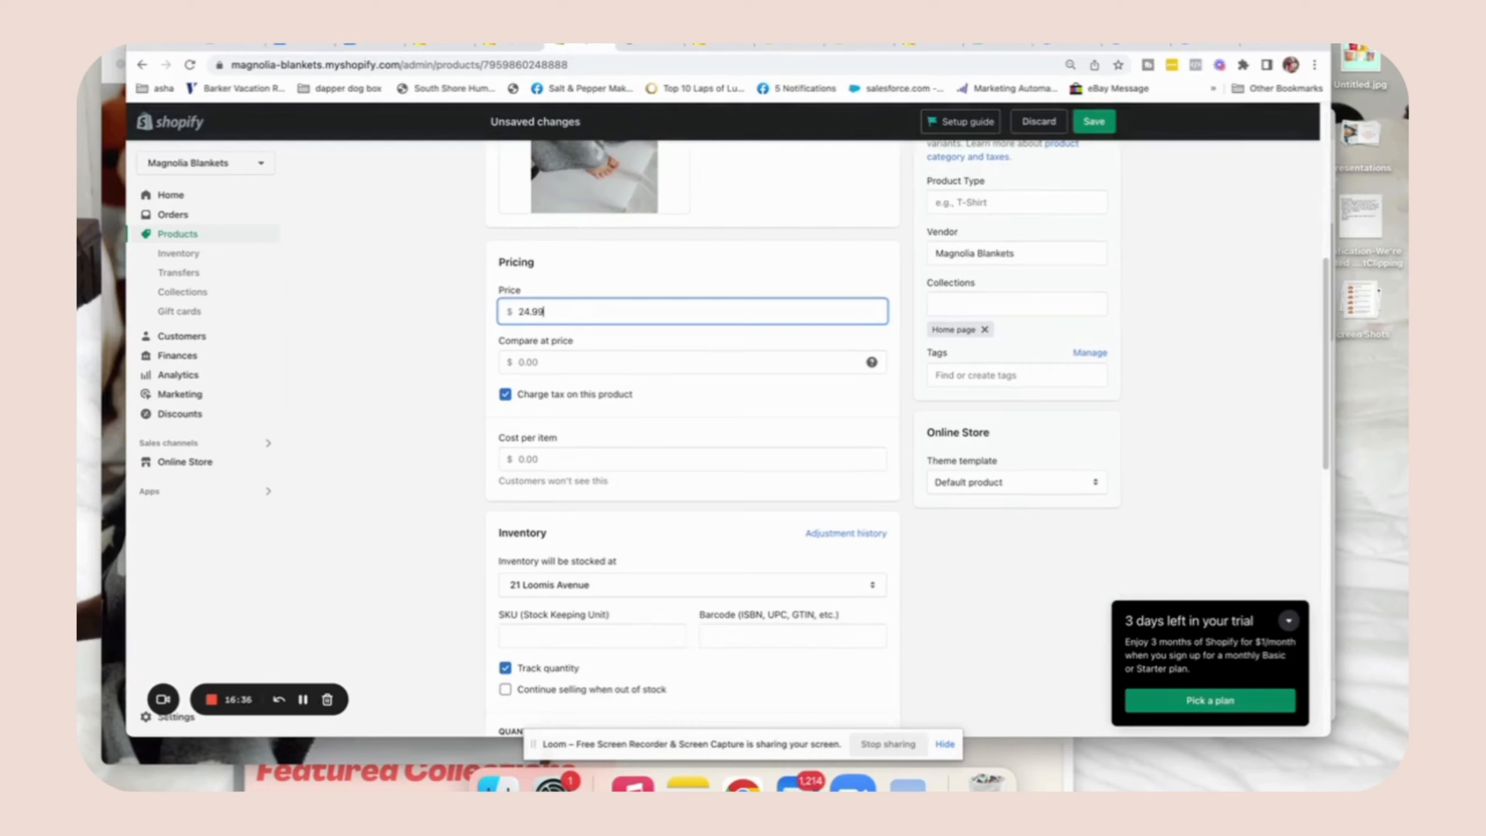
pyautogui.click(505, 395)
pyautogui.click(557, 463)
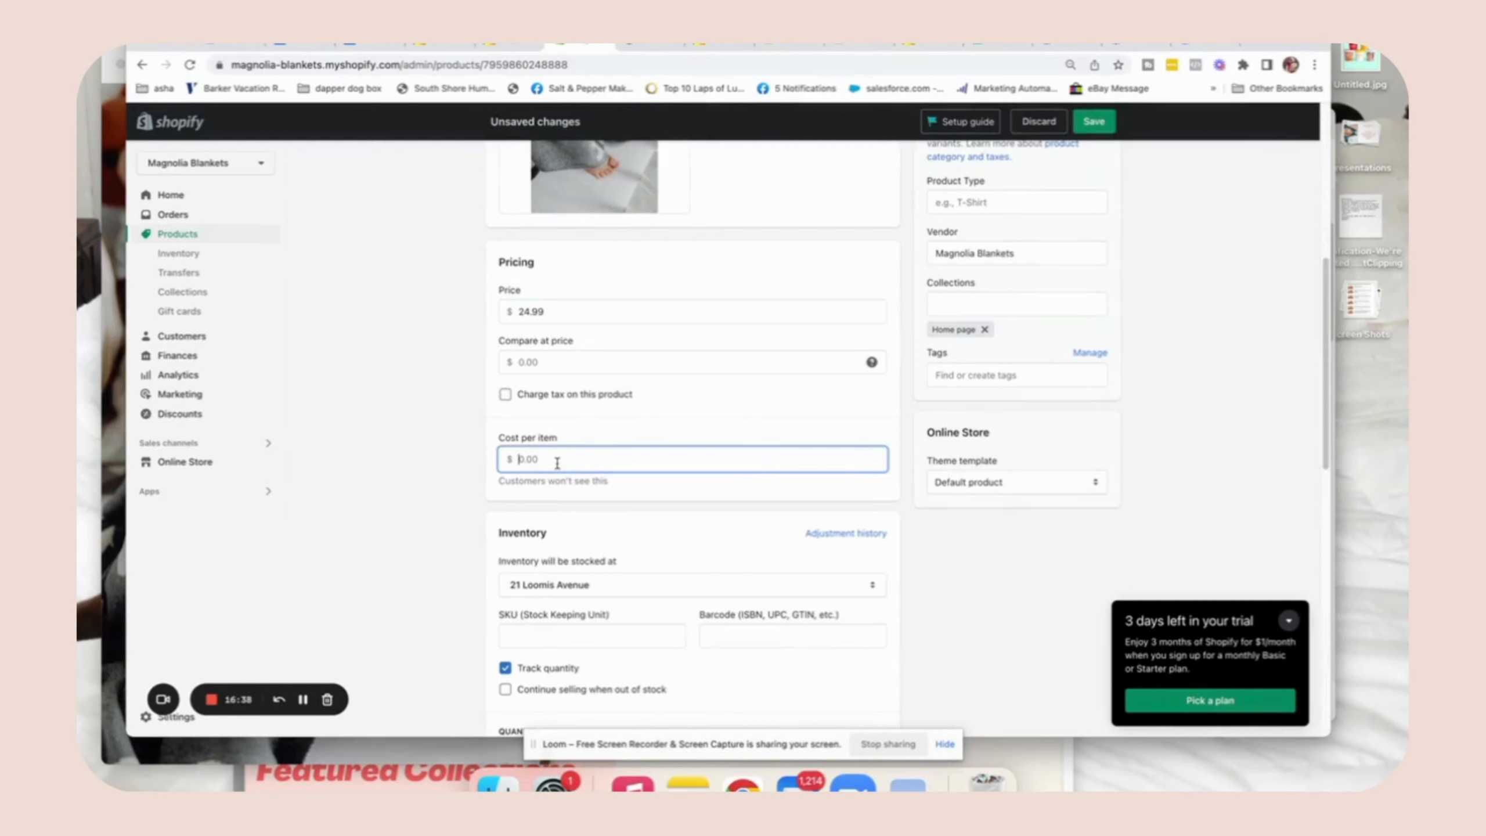
pyautogui.write('5')
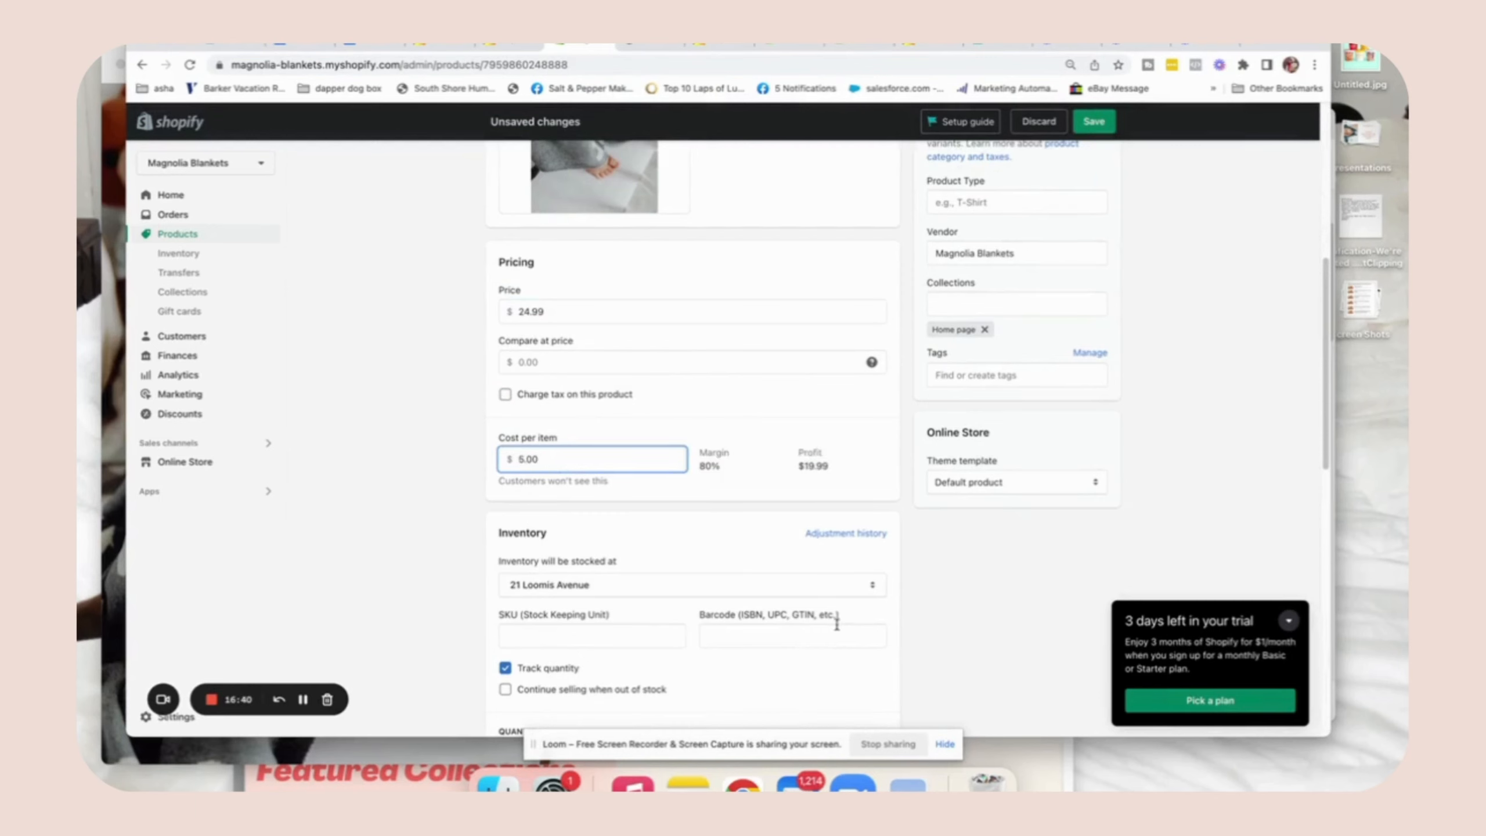
# Adjust the Pink Baby Blanket's available inventory by 100 and save the quantity
pyautogui.scroll(-8, 1279, 463)
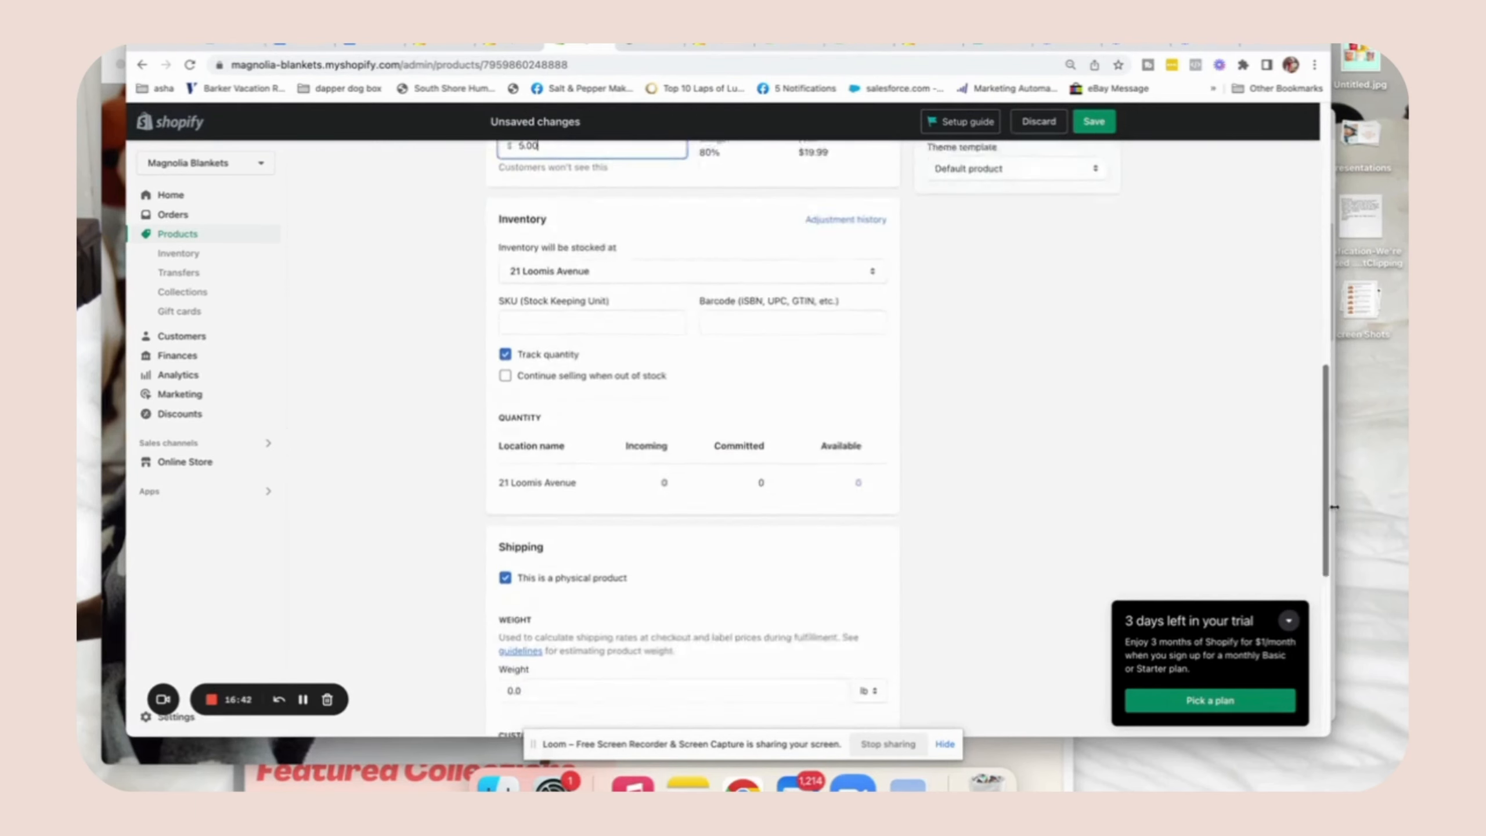
pyautogui.click(860, 370)
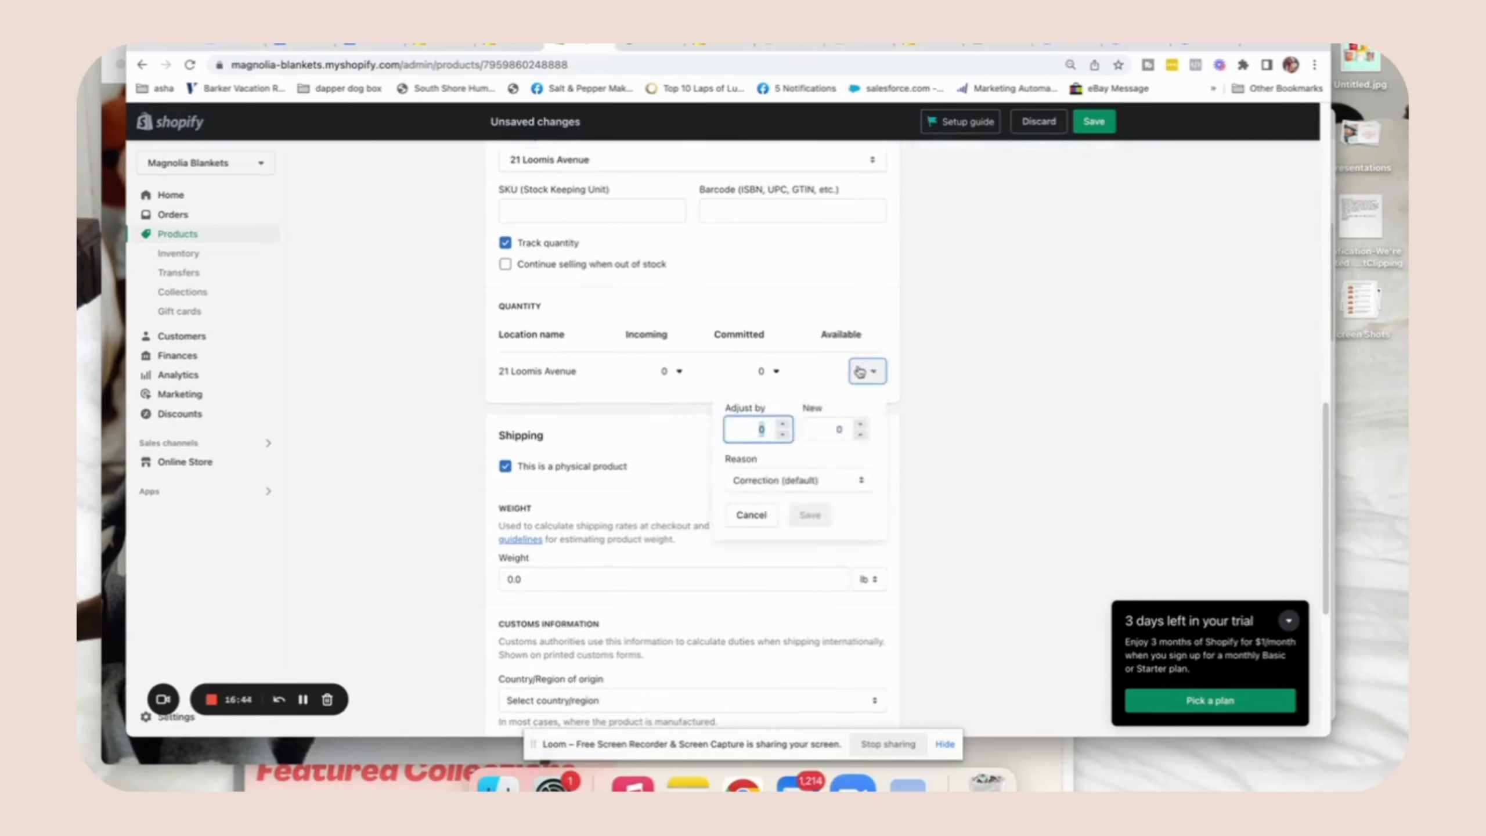
pyautogui.write('100')
pyautogui.click(808, 534)
# Set the Pink Baby Blanket's shipping weight to 9 oz and save the product
pyautogui.click(533, 571)
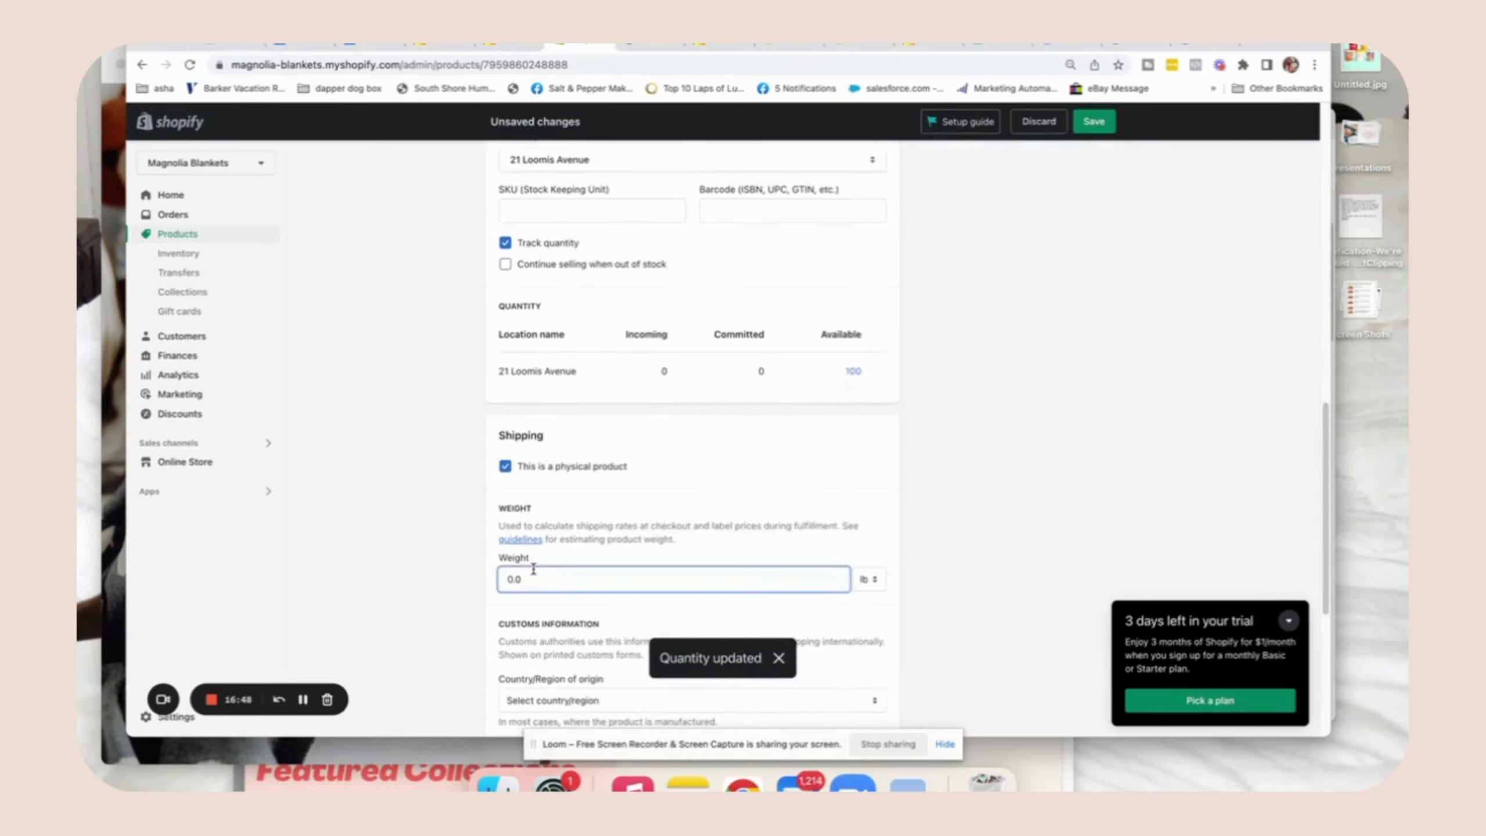
pyautogui.moveTo(562, 572); pyautogui.dragTo(469, 580)
pyautogui.write('9')
pyautogui.click(866, 579)
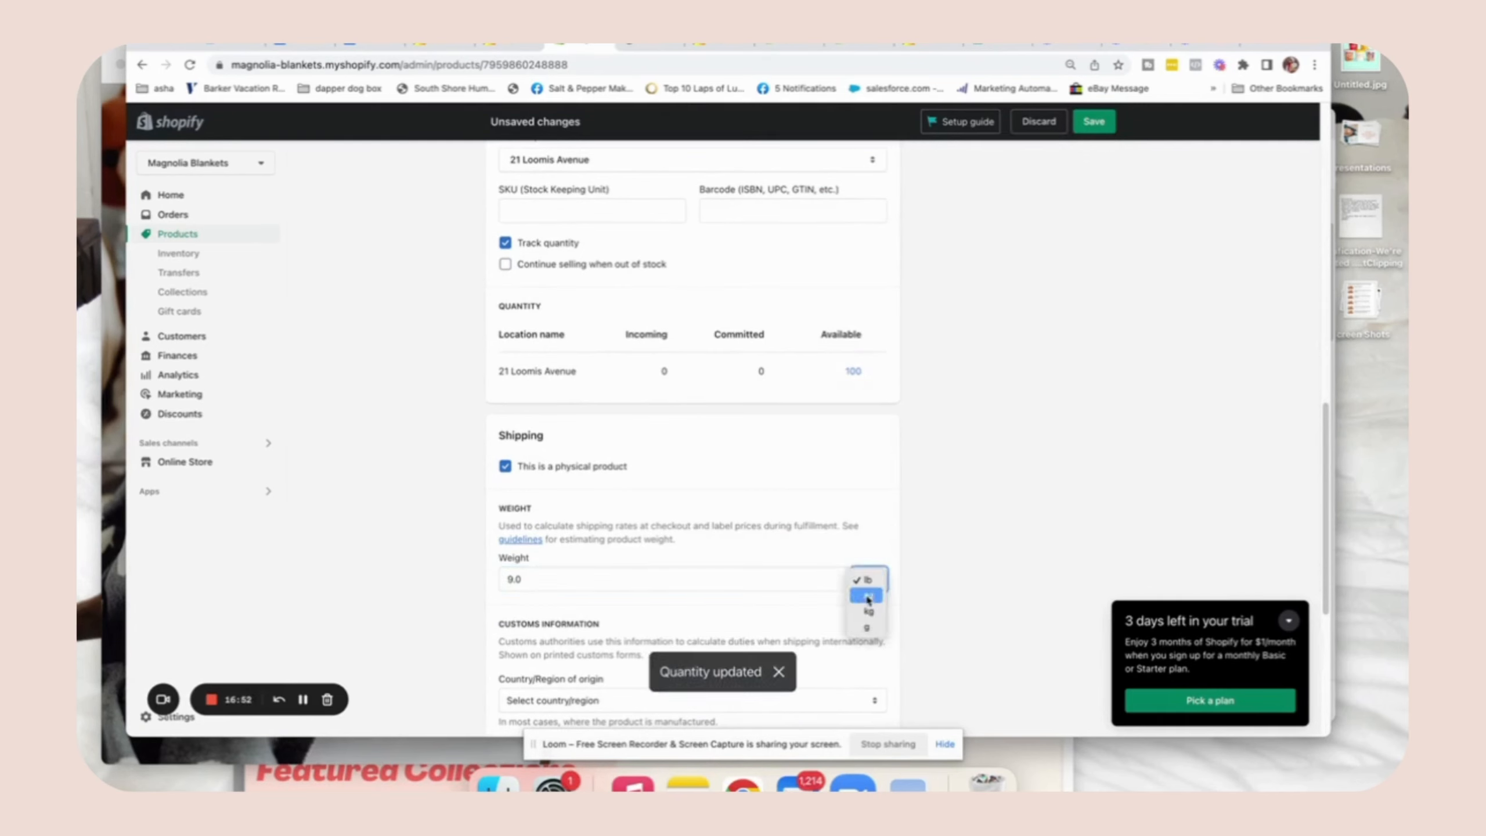
pyautogui.click(866, 599)
pyautogui.moveTo(1324, 500); pyautogui.dragTo(1323, 690)
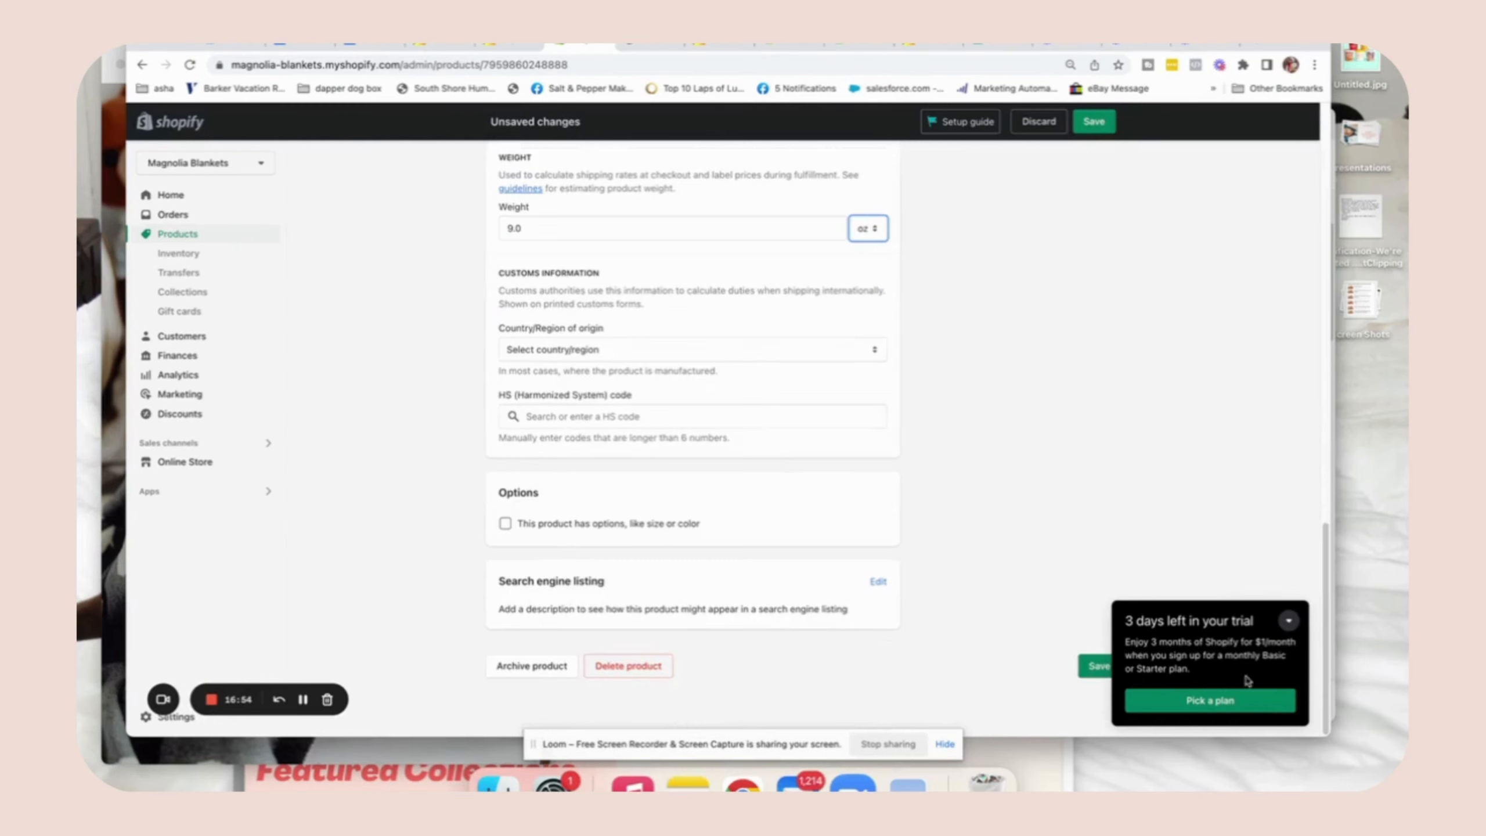
pyautogui.click(1089, 666)
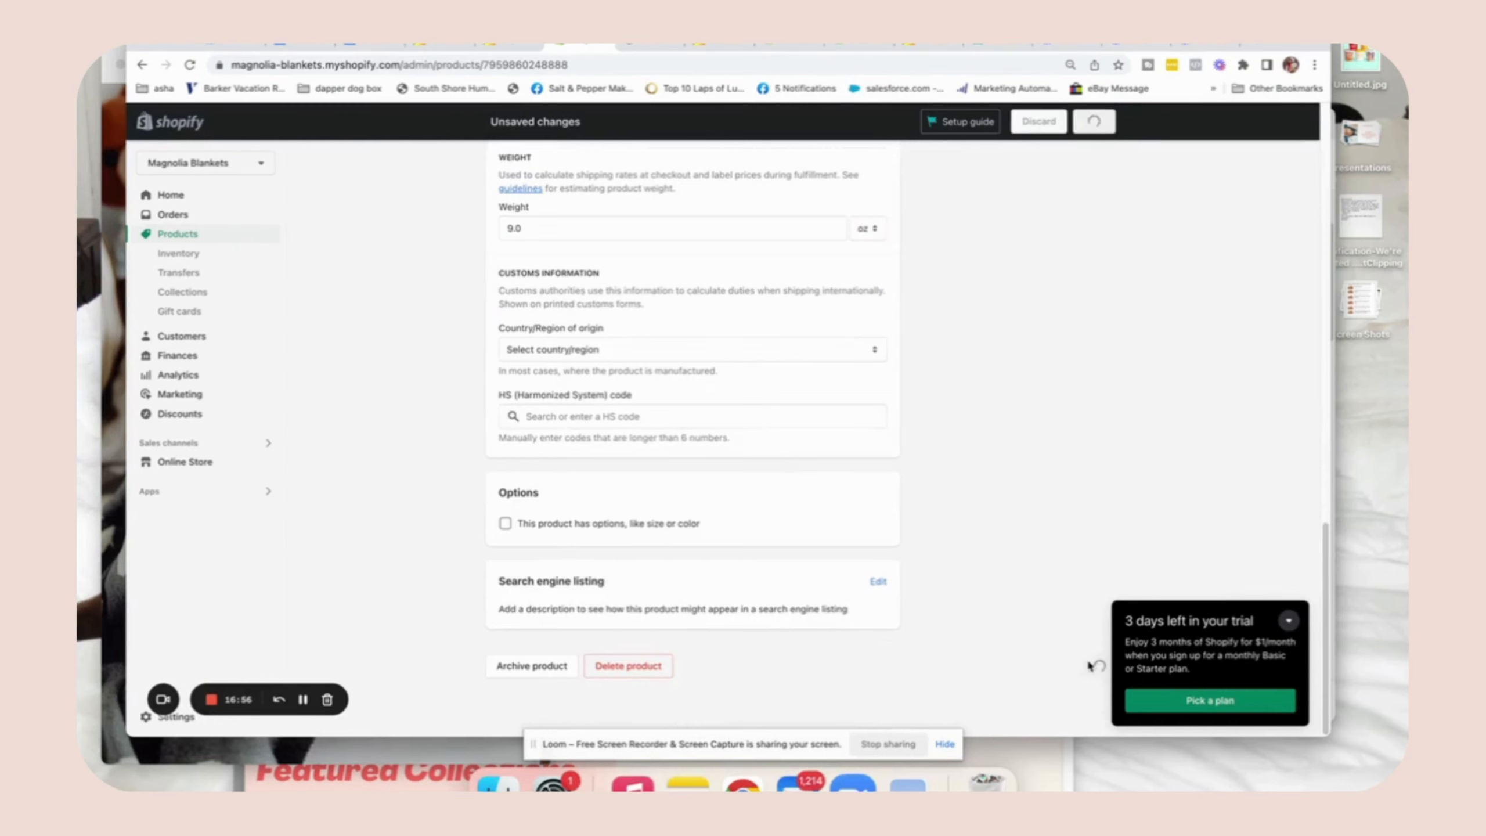